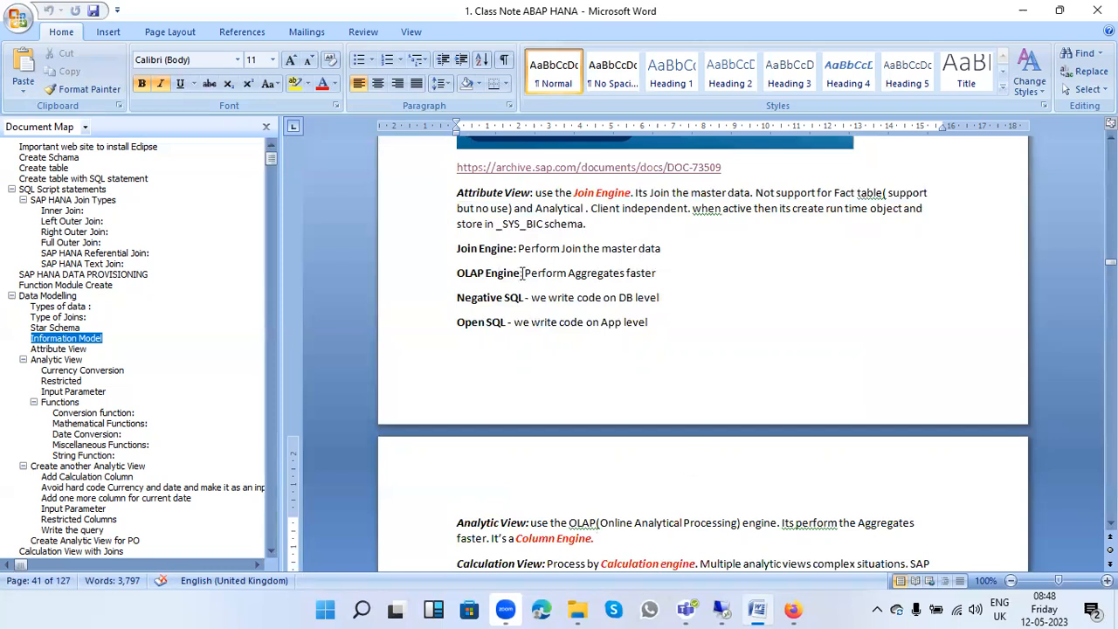
Step: Review the class notes on the Join and OLAP engines and the Attribute, Analytic and Calculation View definitions
scroll(521, 274, "up", 3)
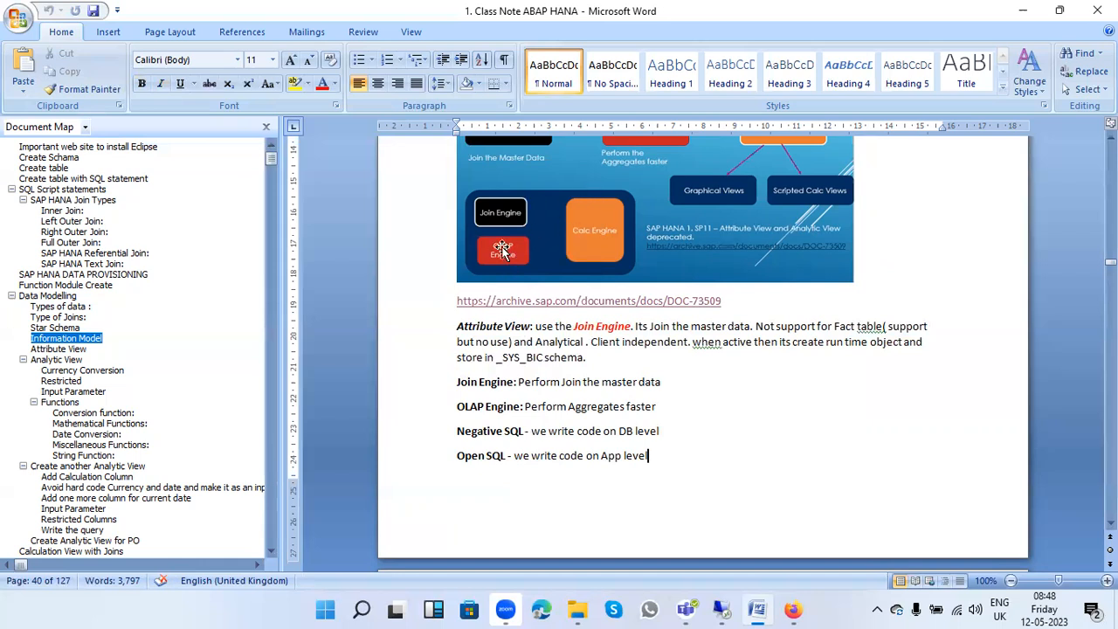
key("Up")
key("Up")
key("Up")
key("Up")
scroll(684, 447, "down", 3)
scroll(683, 447, "down", 1)
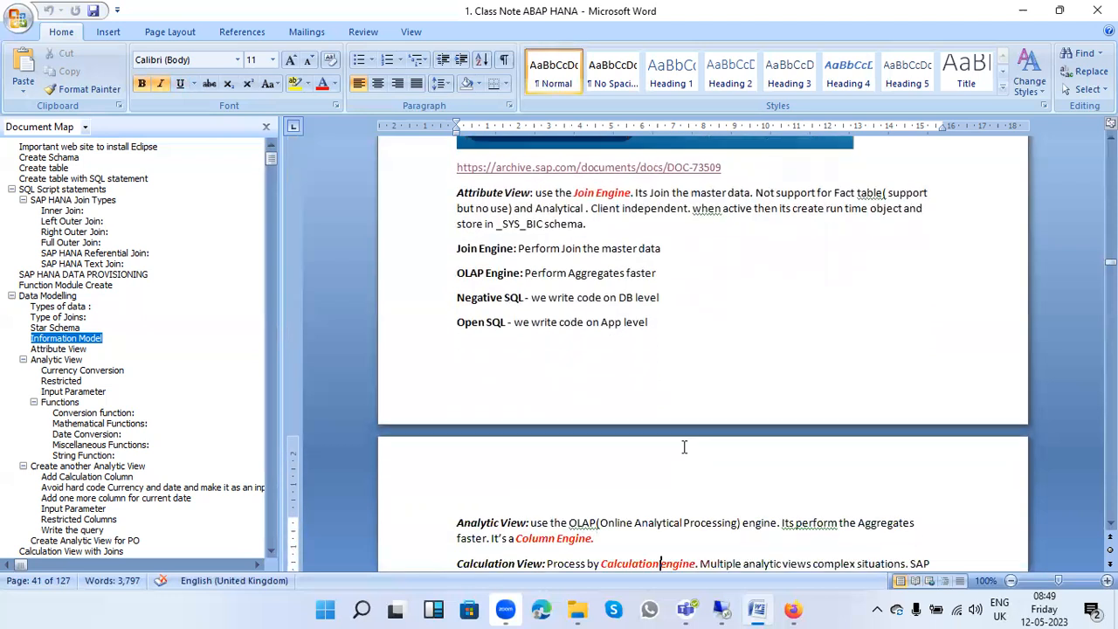
key("Down")
key("Down")
key("Down")
key("Down")
key("Down")
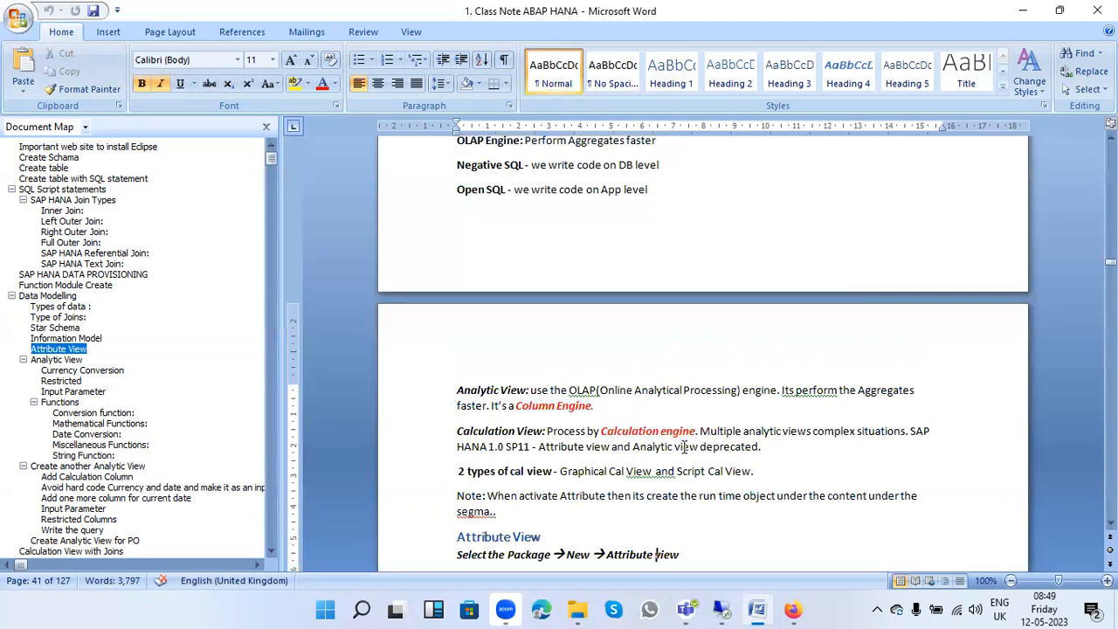
key("ctrl+v")
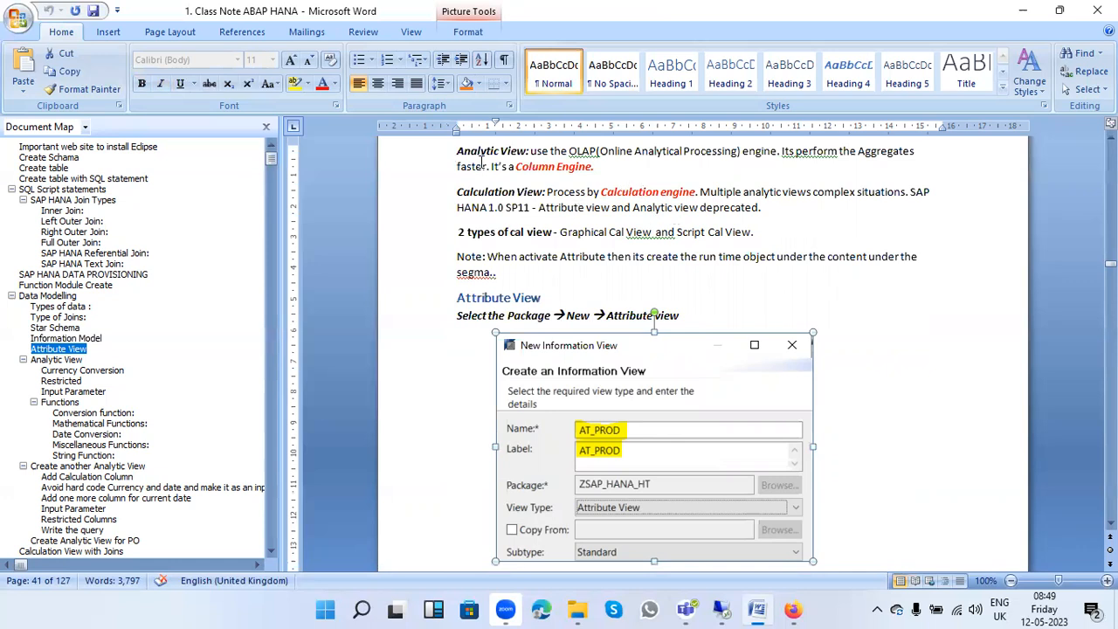
left_click_drag(548, 151, 467, 153)
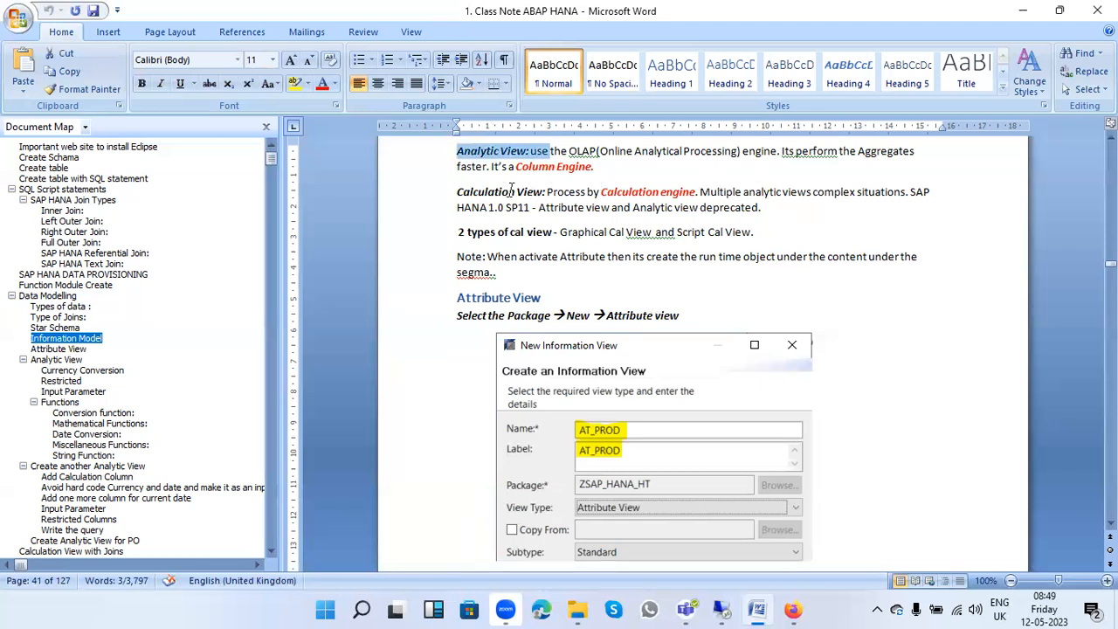
left_click_drag(542, 191, 456, 191)
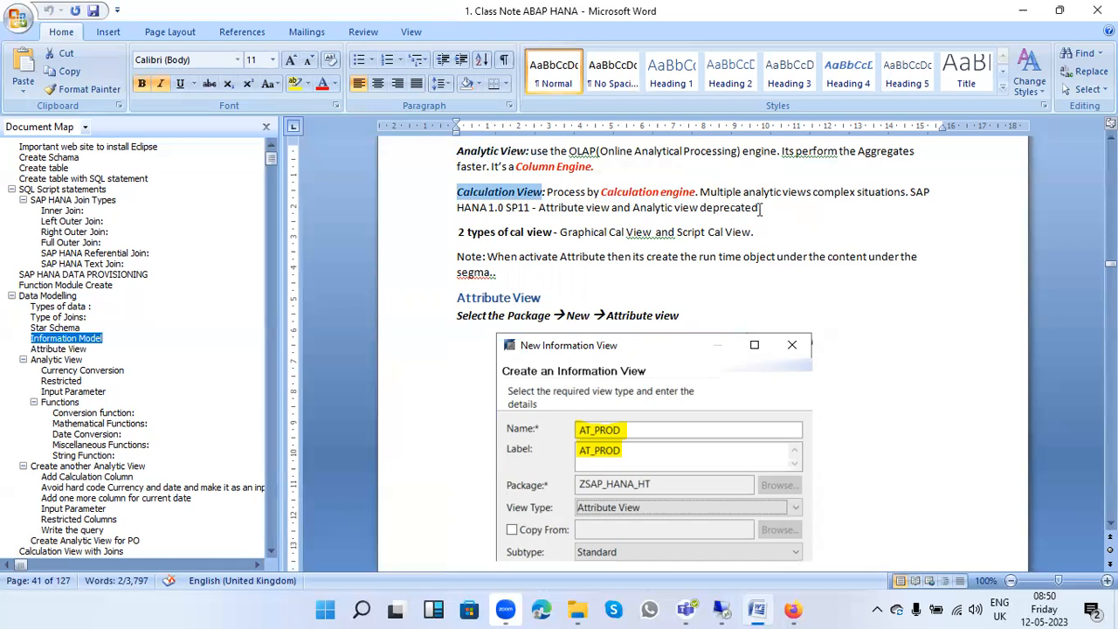
Step: Copy the sentence "Attribute view and Analytic view deprecated." from the notes and search the web for it in Firefox
left_click_drag(762, 208, 538, 207)
key("ctrl+c")
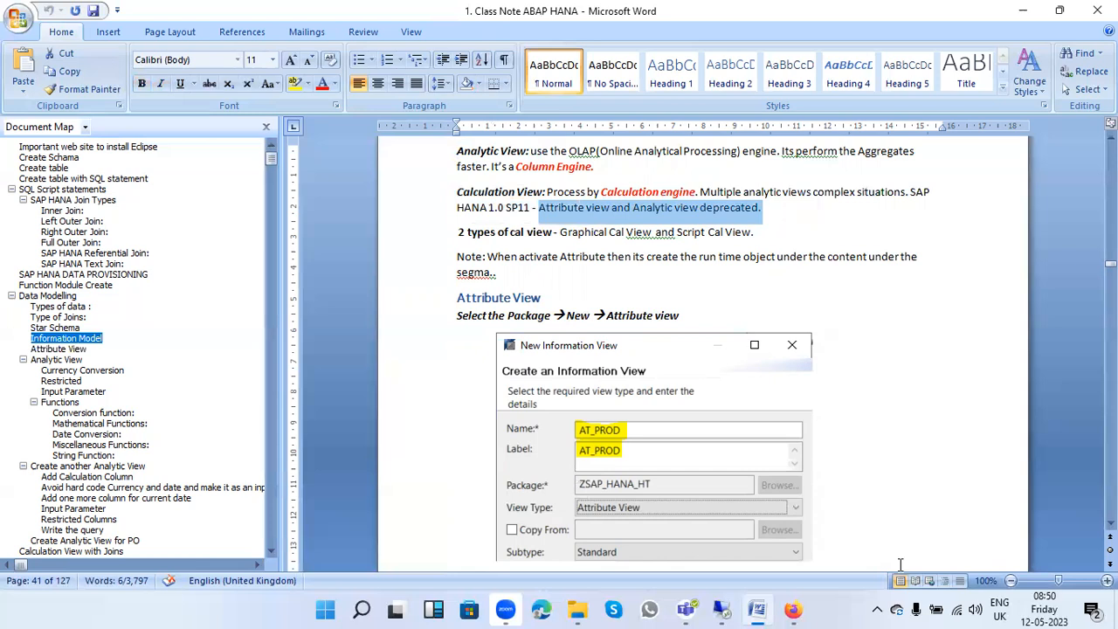
left_click(792, 608)
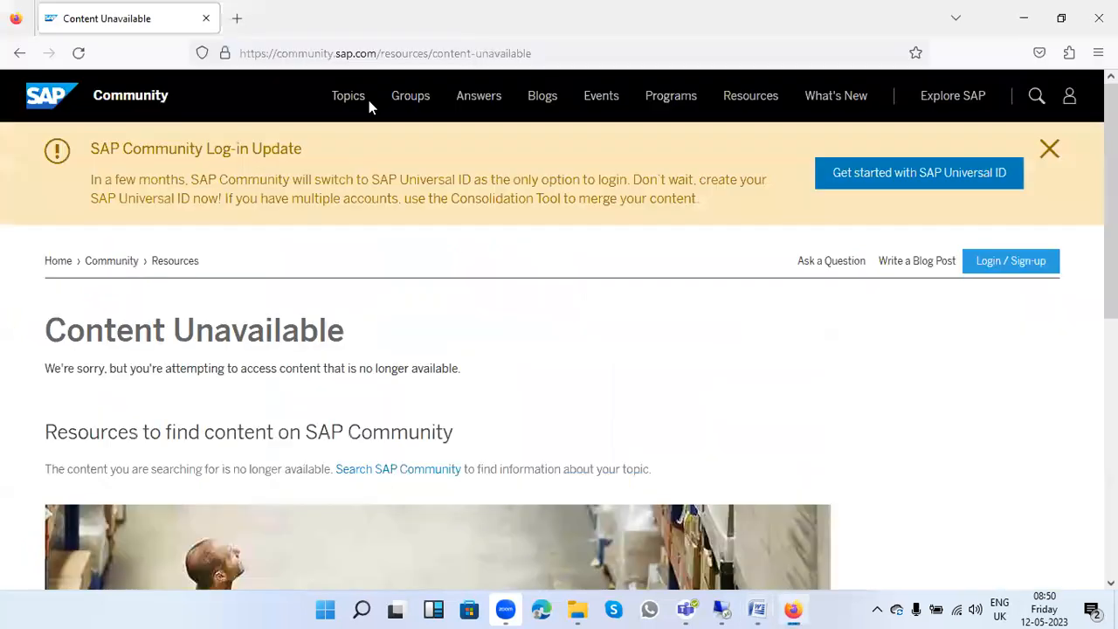
left_click(317, 50)
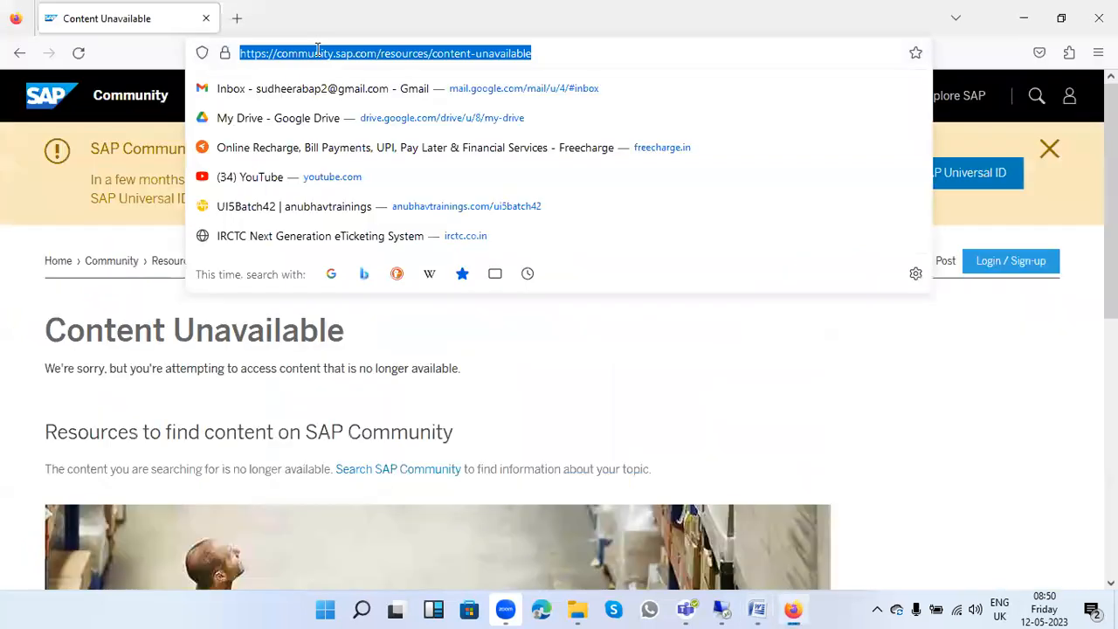
key("ctrl+v")
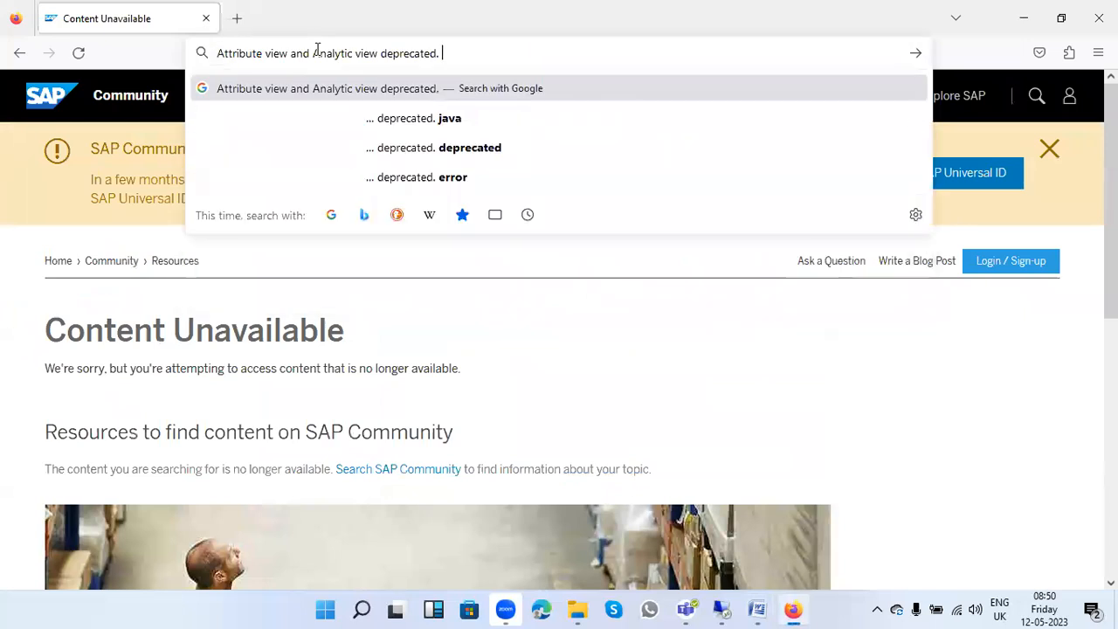
key("Return")
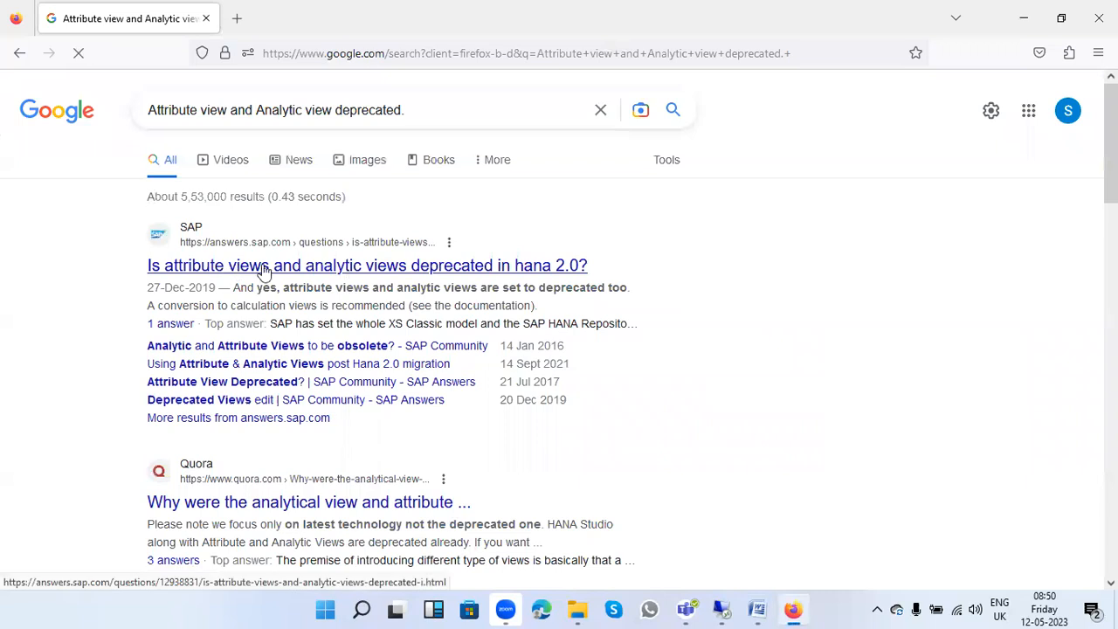
Step: Read the top SAP result's excerpt about attribute and analytic views in HANA 2.0, and return to the Word notes
left_click(319, 274)
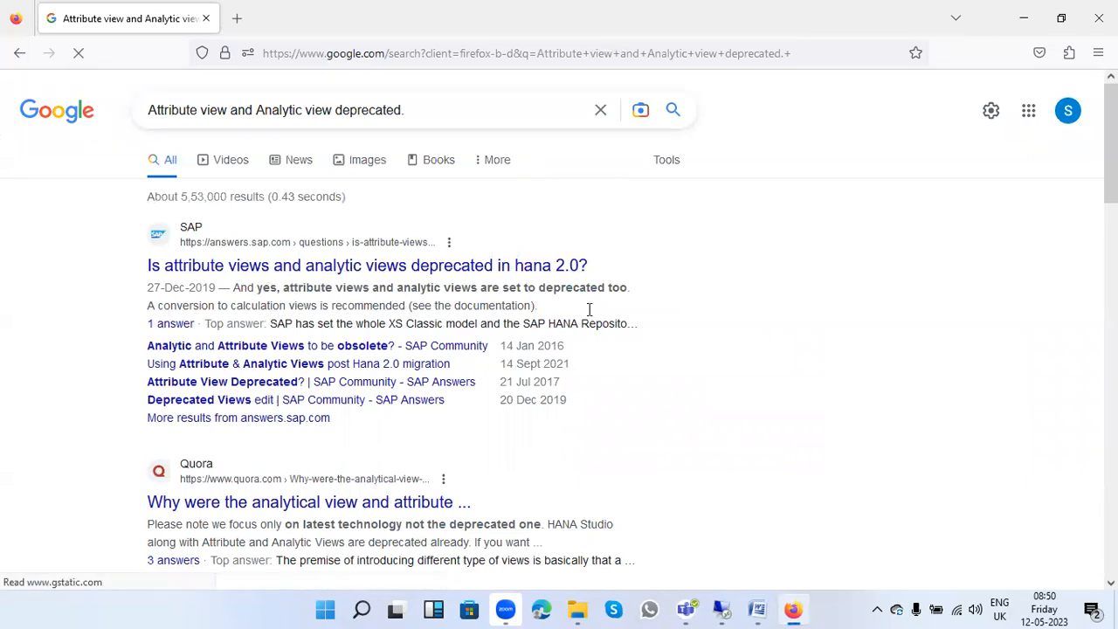
left_click_drag(247, 287, 667, 309)
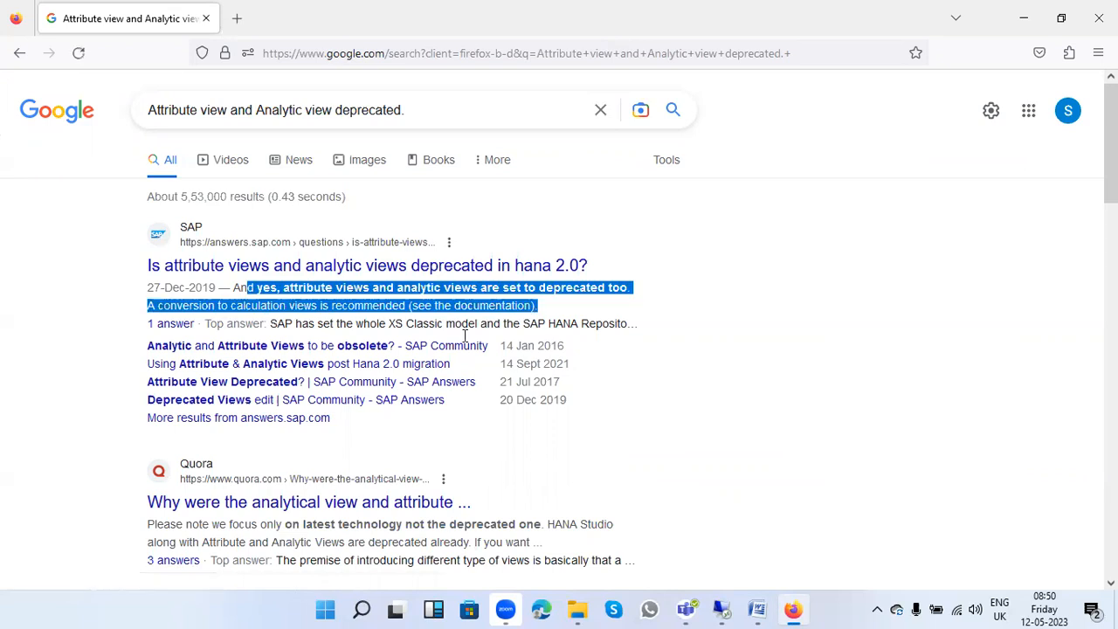
left_click(419, 323)
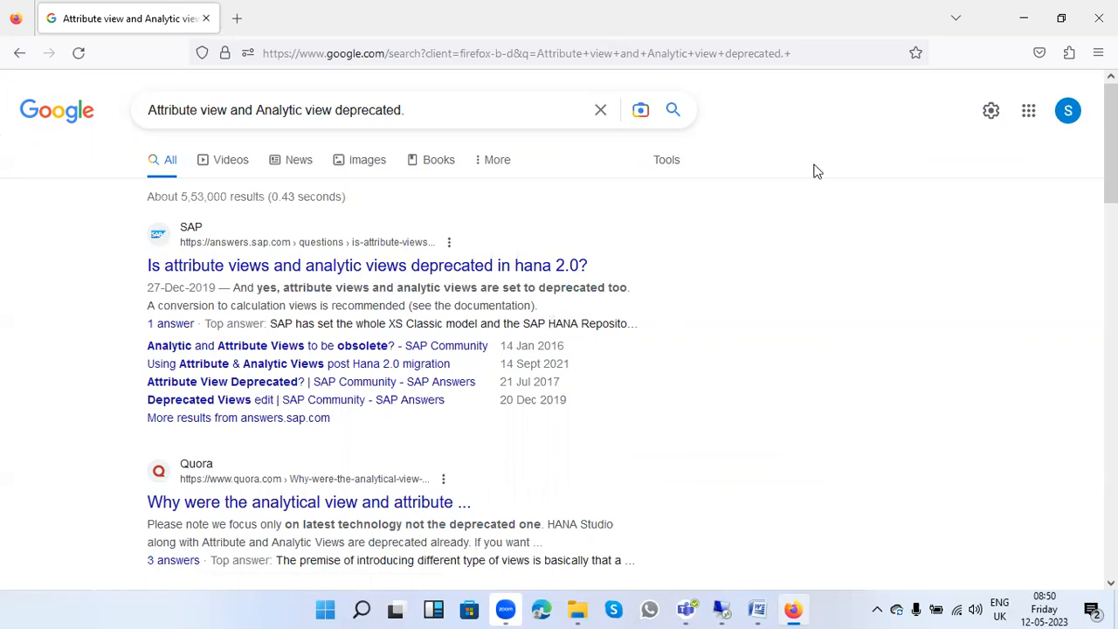
left_click(1010, 24)
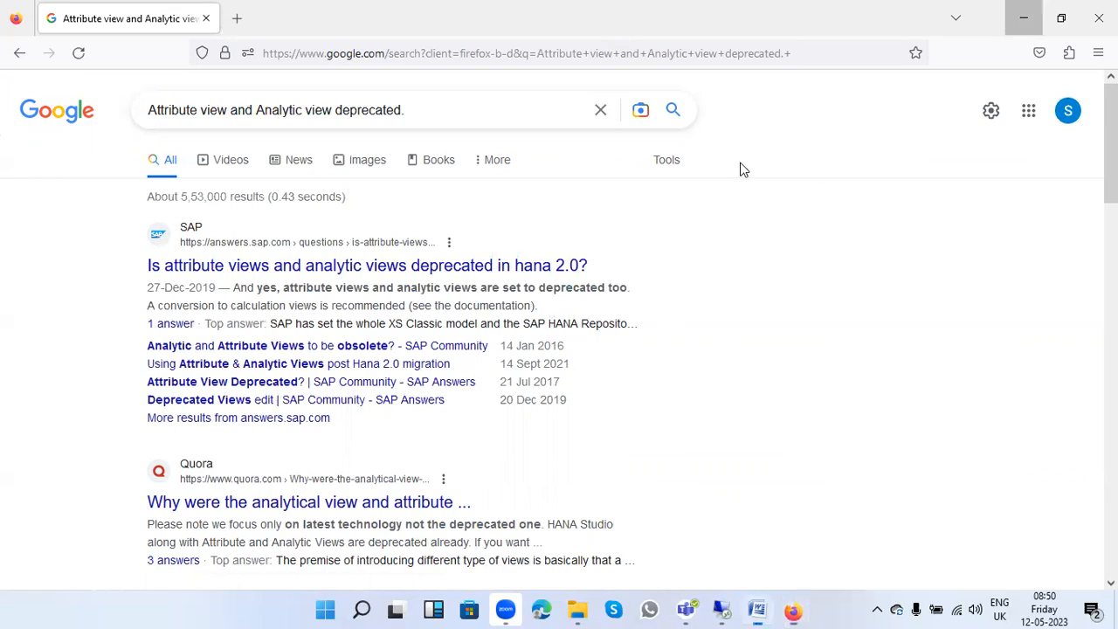
left_click(871, 224)
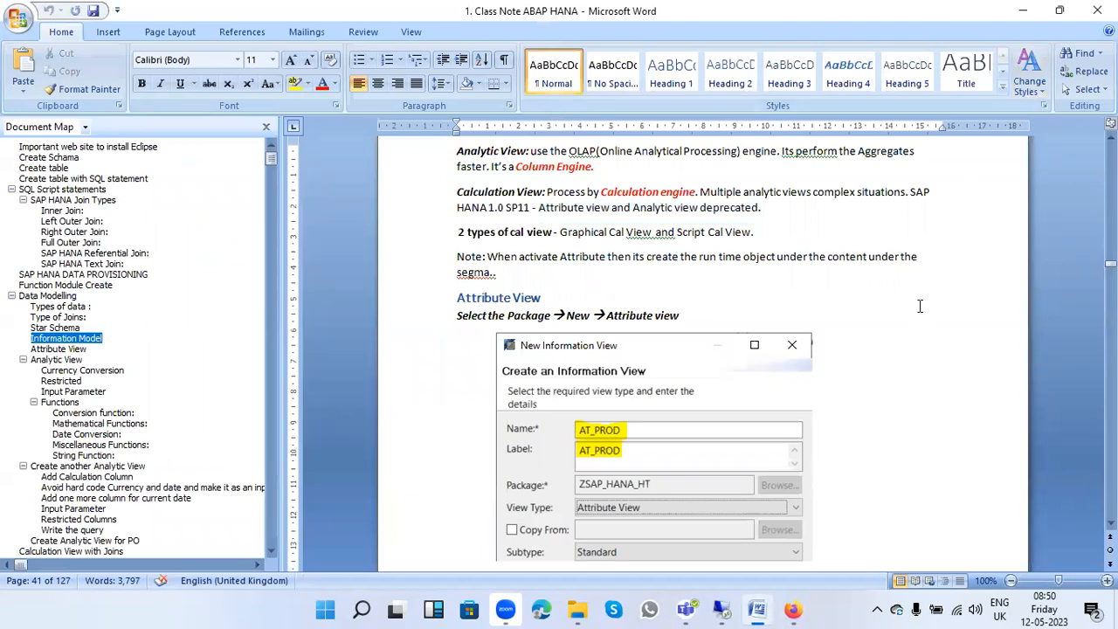
Step: Switch to the remote SAP HANA Studio session and expand the Content folder of the HDB (BEST) system
left_click(1025, 13)
left_click(718, 609)
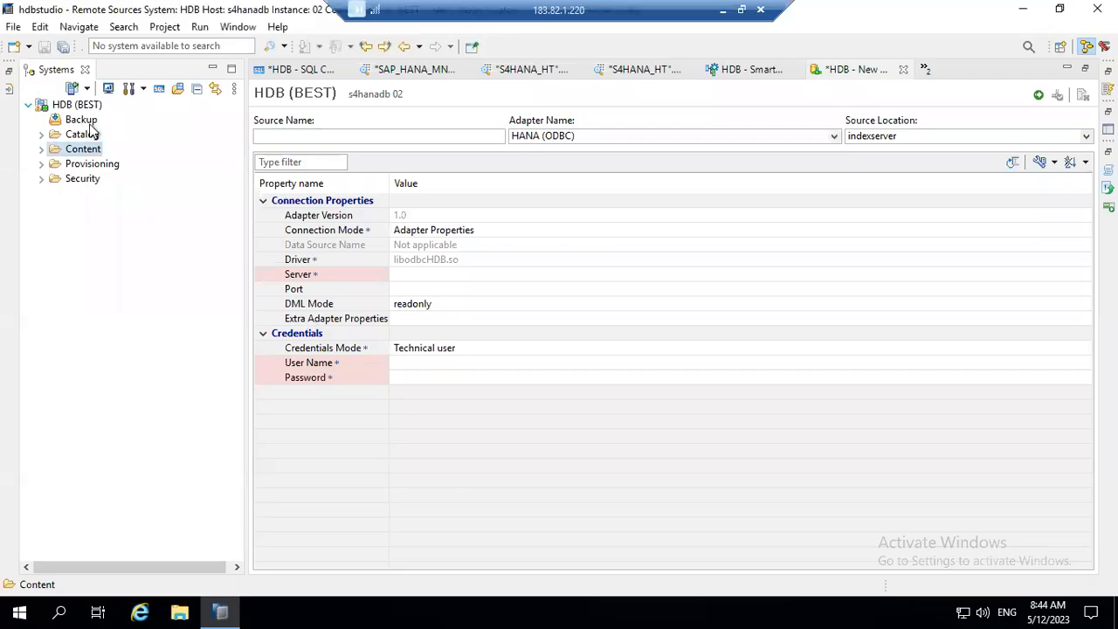
left_click(42, 149)
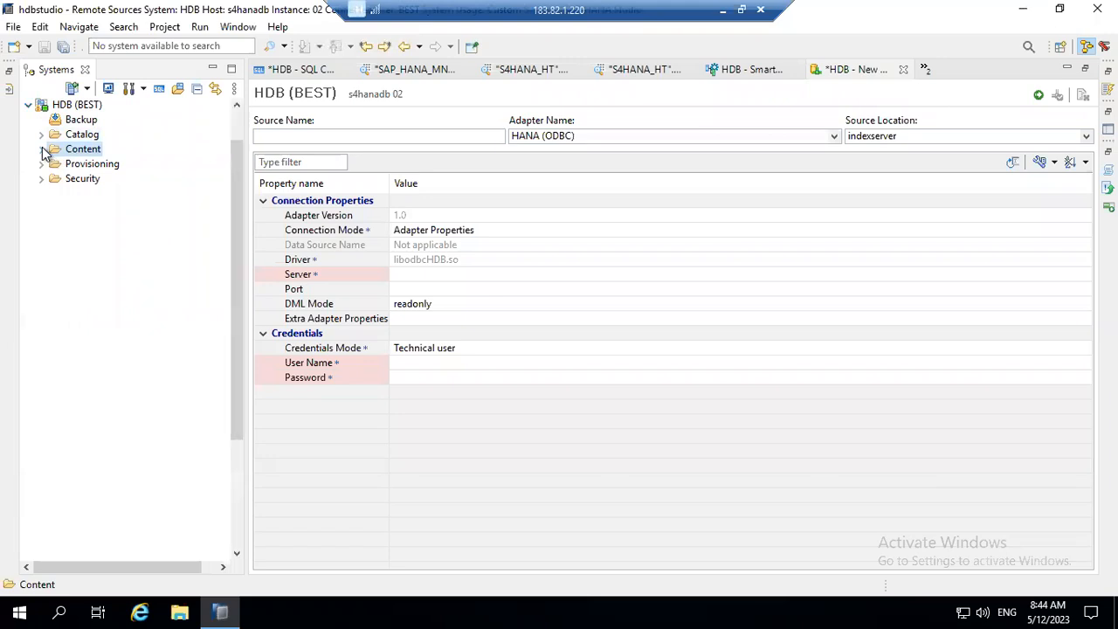
Step: Look through the existing packages under Content, including SAP_HANA_MNP and ZHANA_HT
left_click(80, 106)
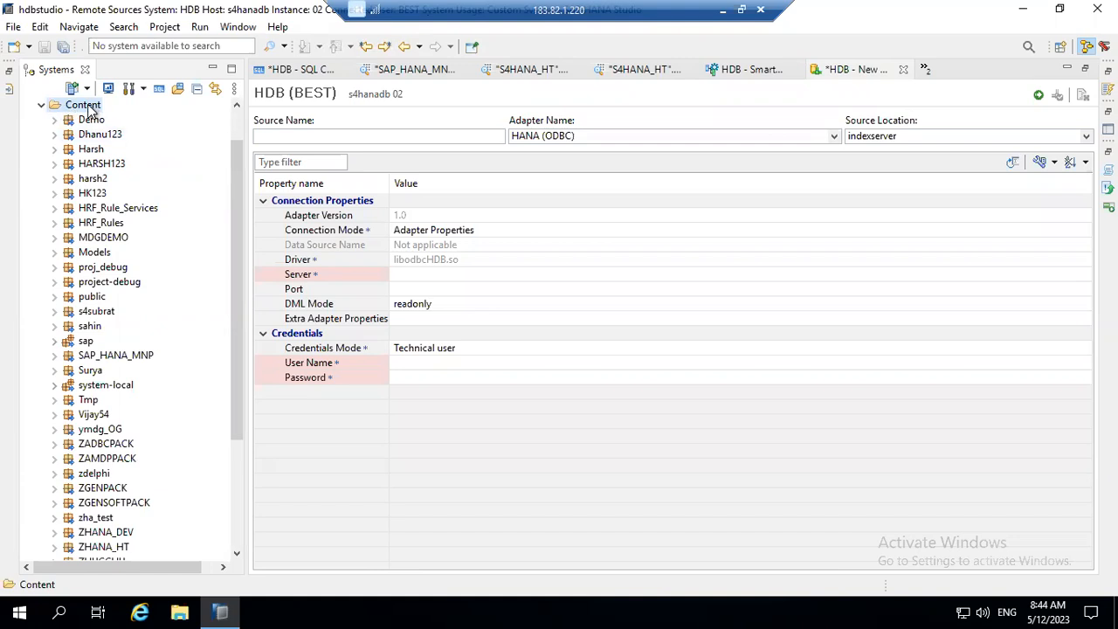
right_click(90, 111)
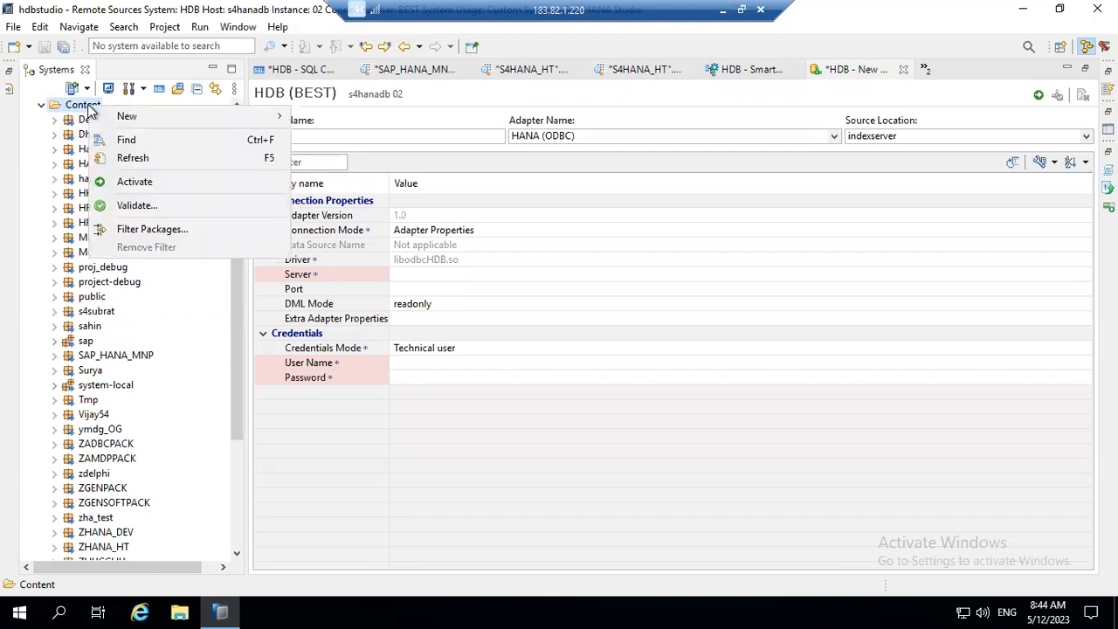
left_click(110, 358)
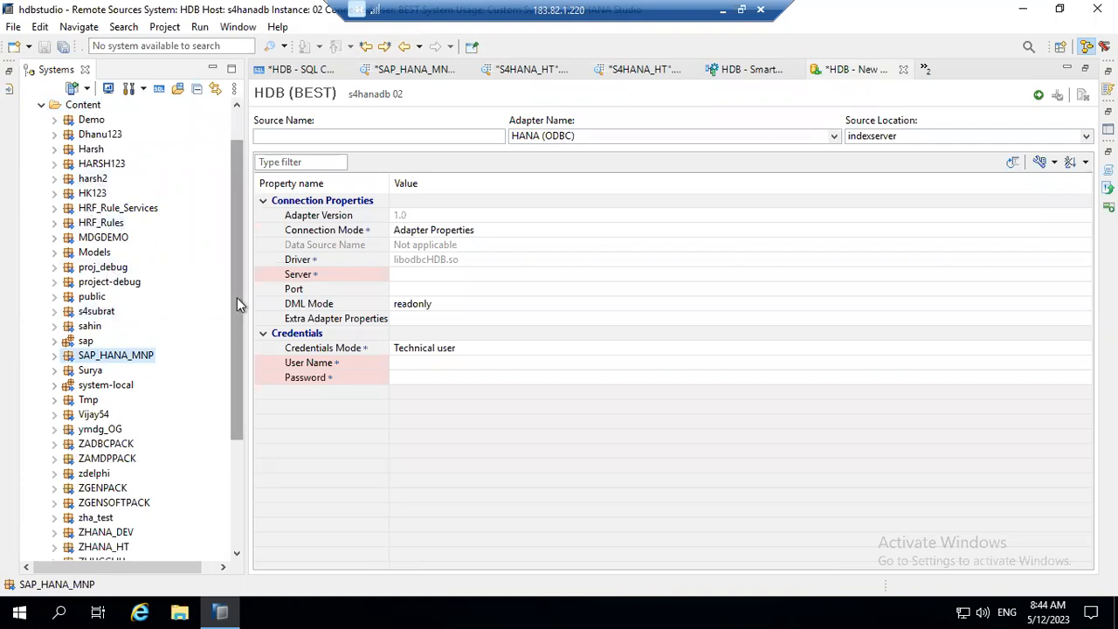
left_click_drag(237, 297, 234, 338)
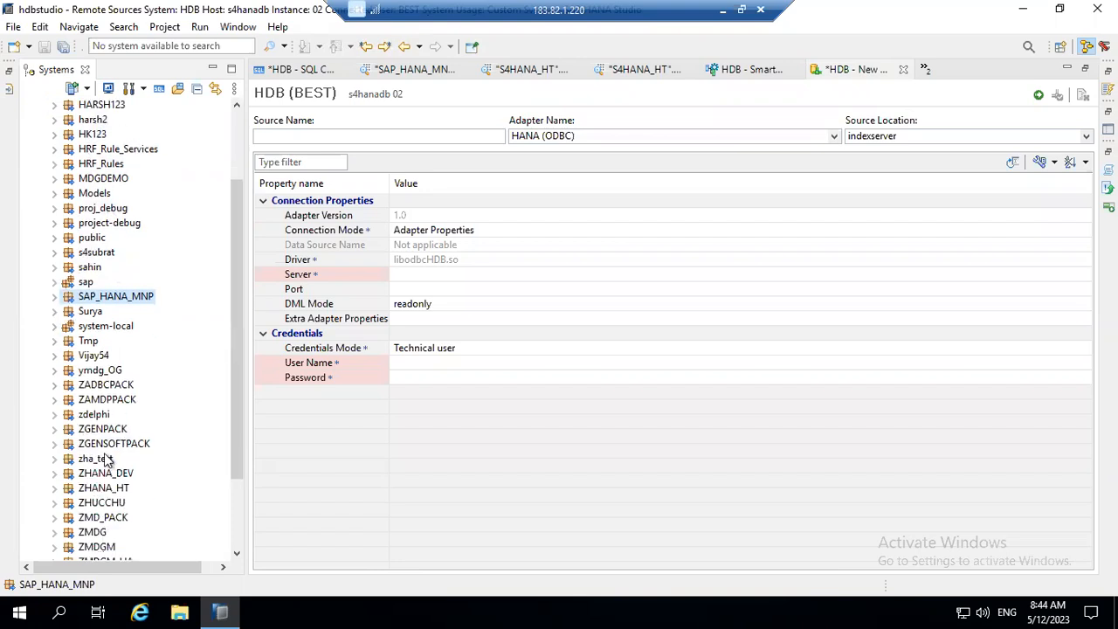
left_click(106, 488)
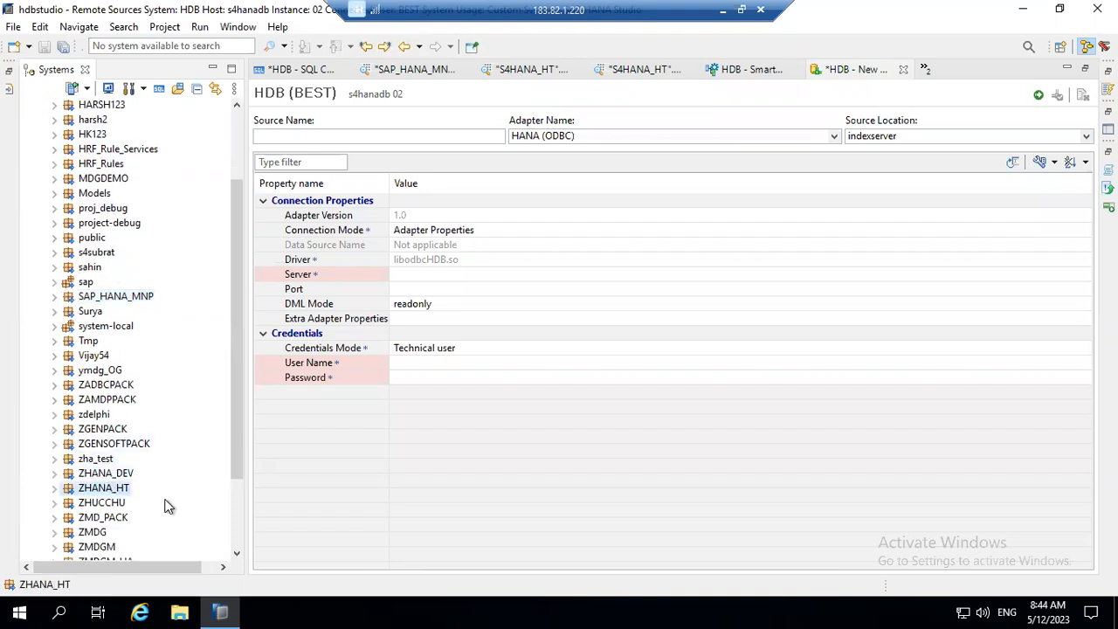
left_click_drag(233, 454, 232, 487)
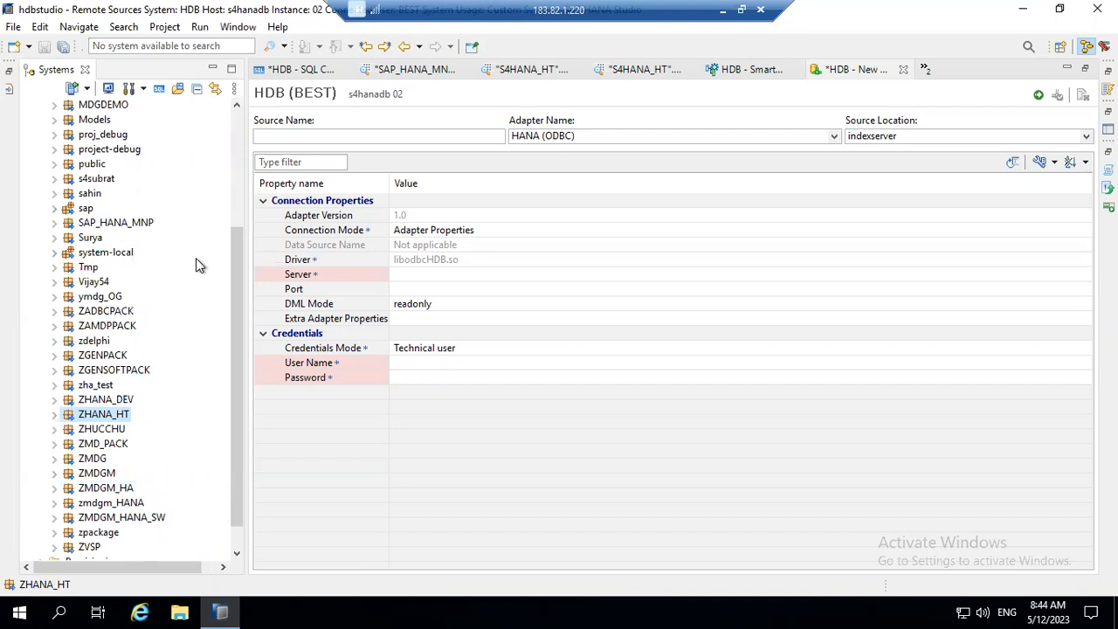
left_click(236, 150)
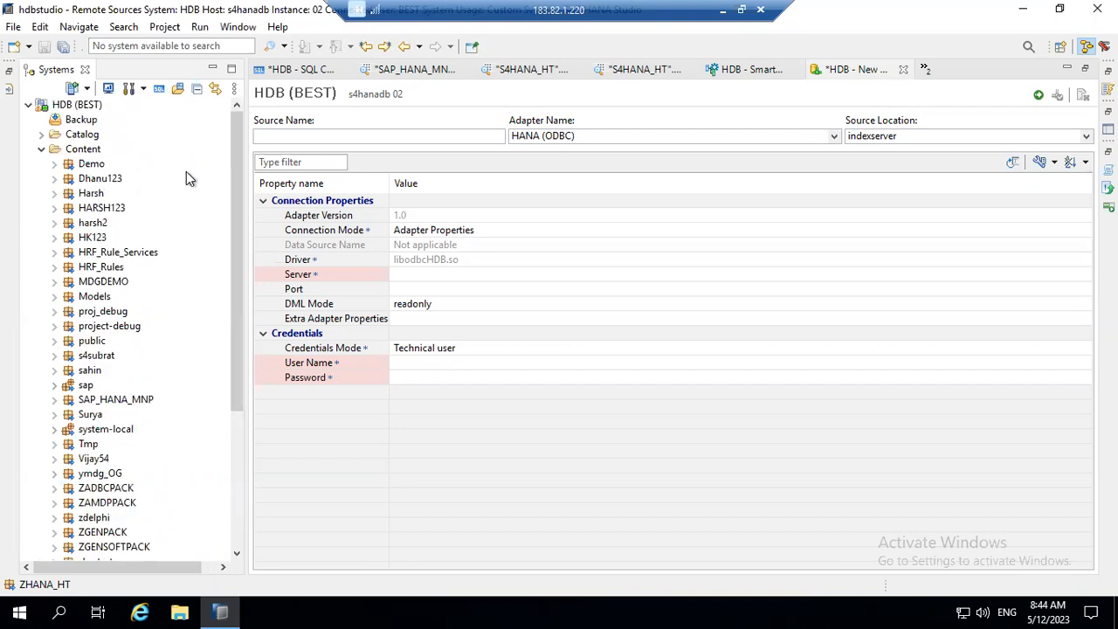
Step: Create a package under Content with name and description MNP_SAP_HANA and no delivery unit, and check its contents
left_click(94, 151)
right_click(94, 153)
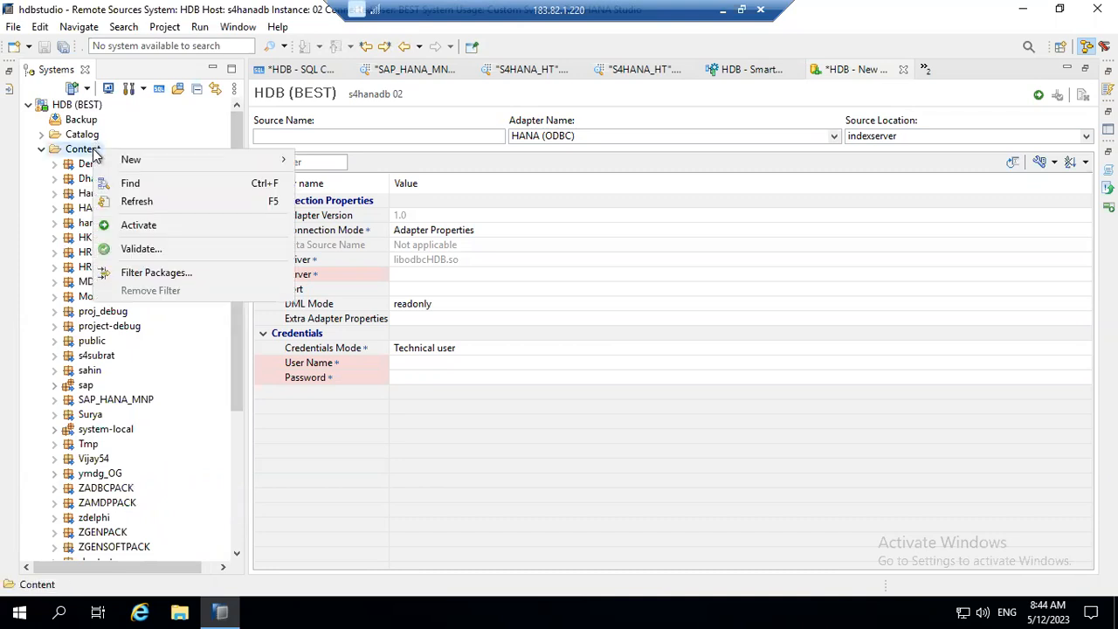
mouse_move(123, 162)
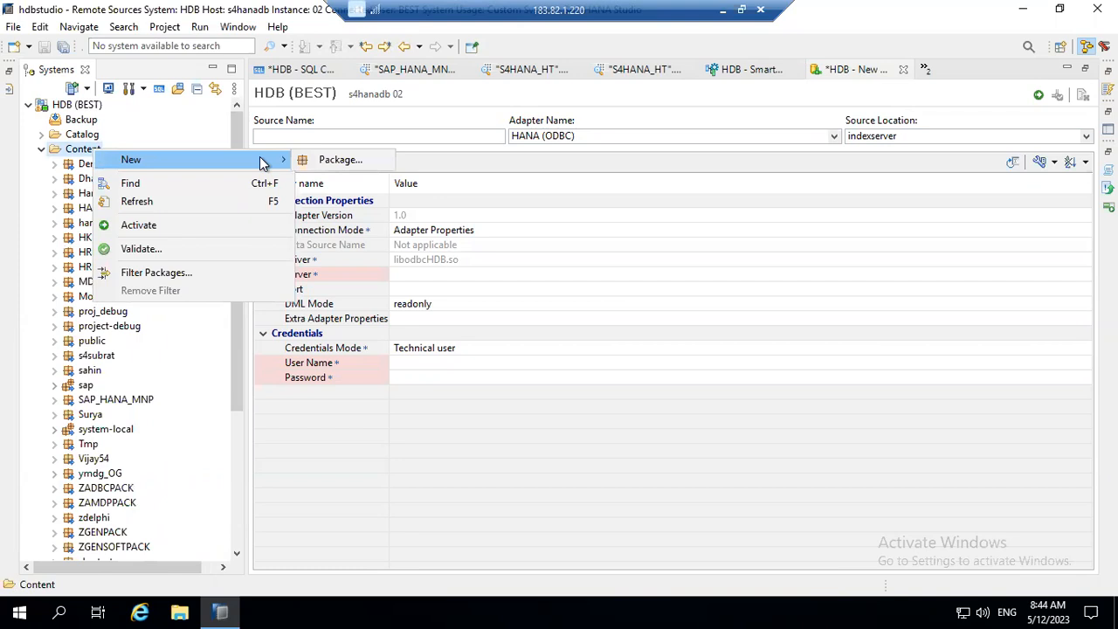
left_click(340, 162)
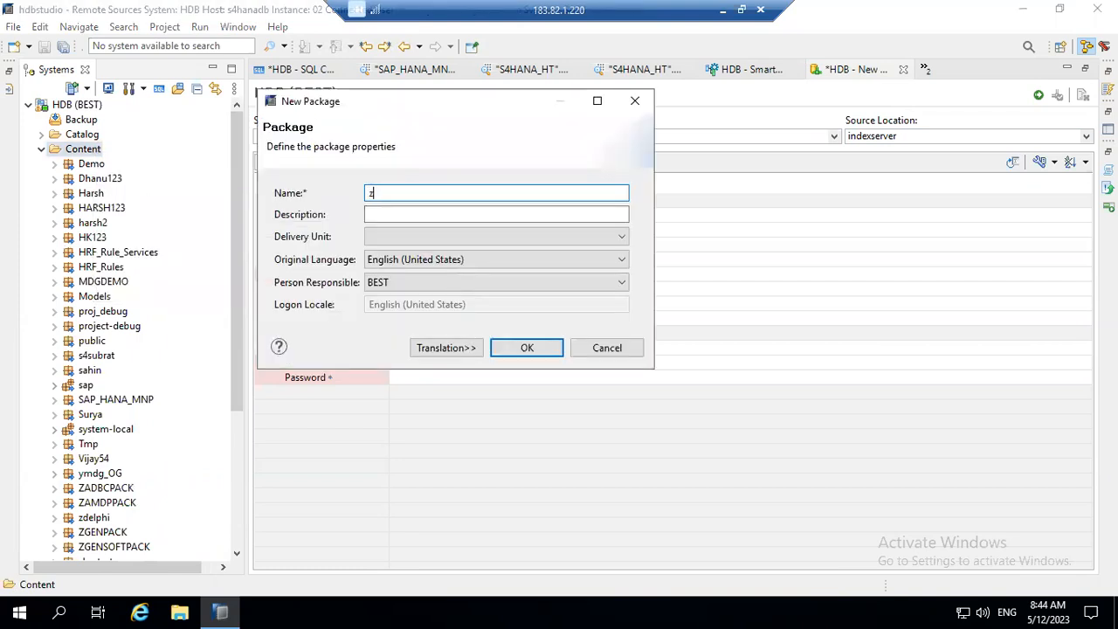
key("BackSpace")
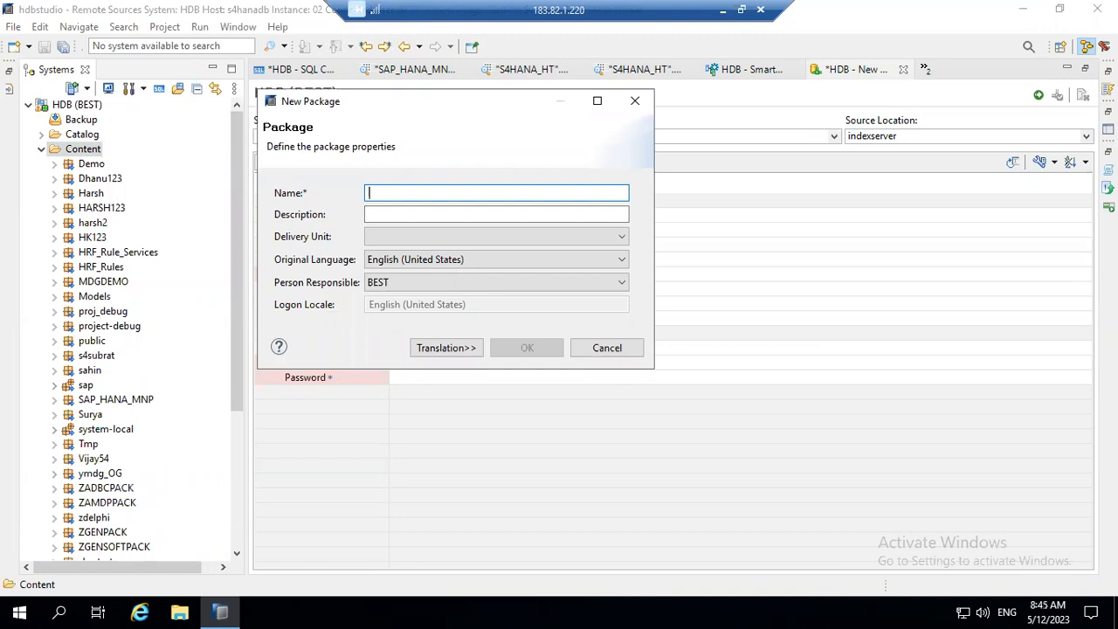
type("MNP_SAP_HANA")
key("Tab")
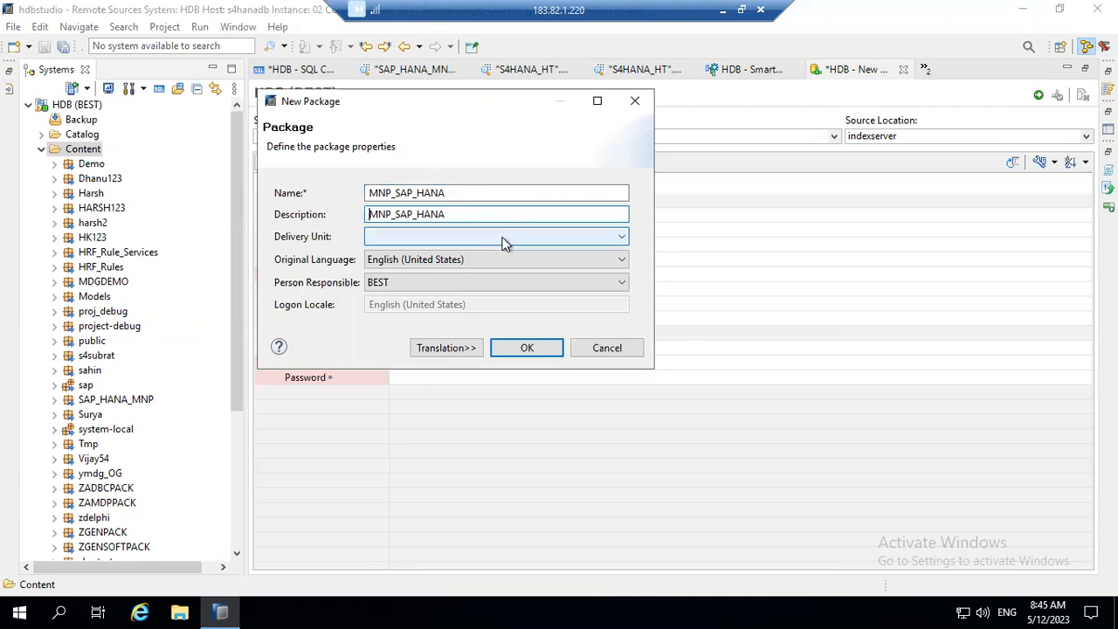
left_click(621, 240)
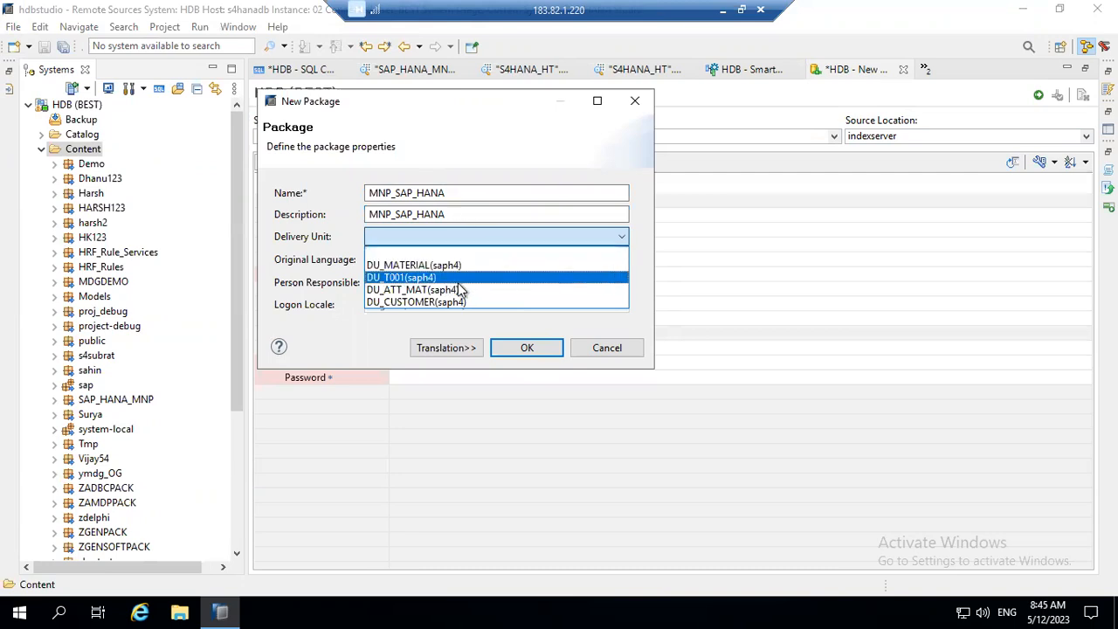
left_click(642, 186)
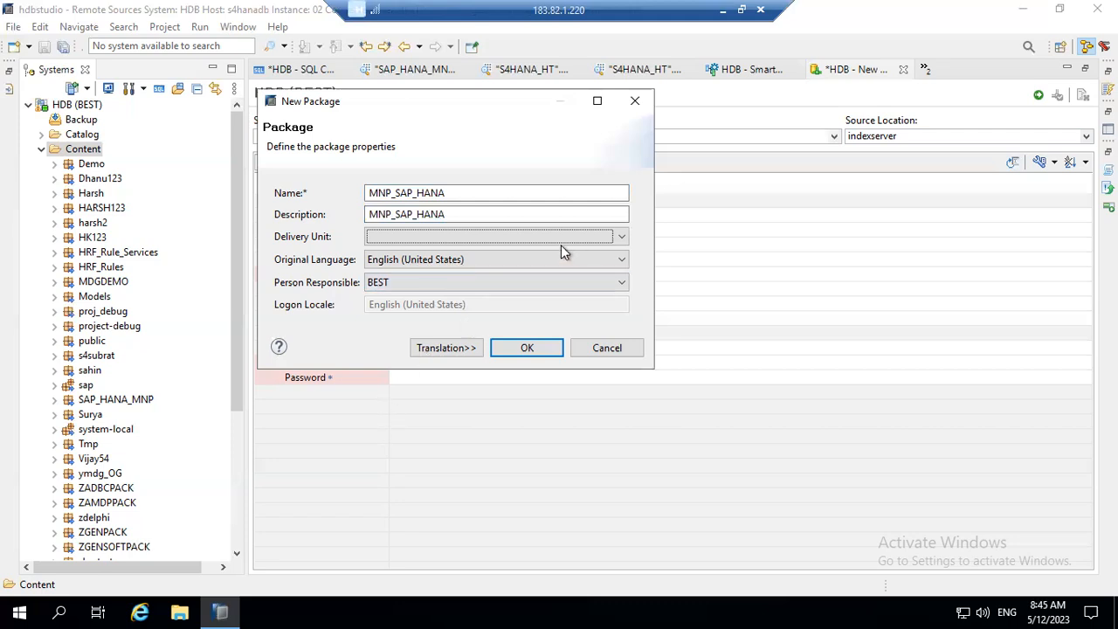
left_click(510, 349)
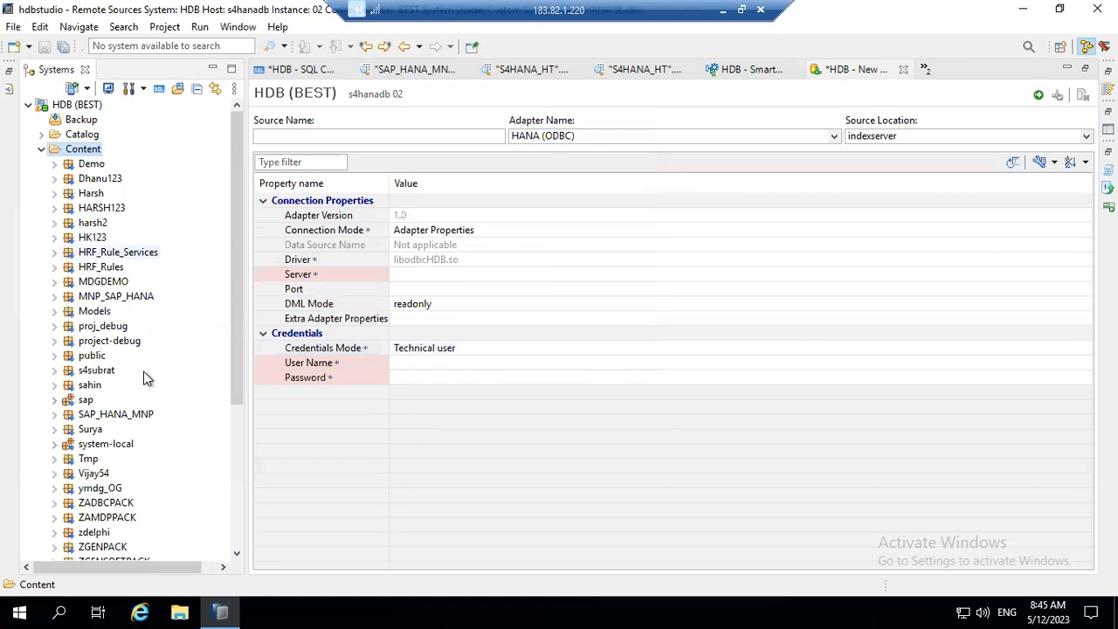
left_click(105, 298)
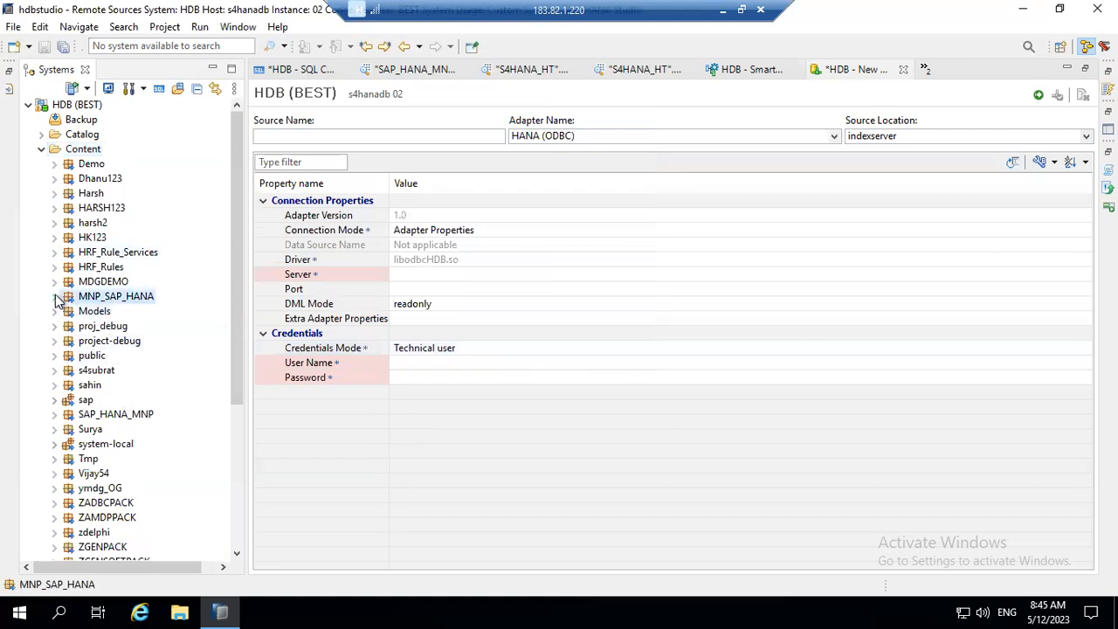
left_click(57, 298)
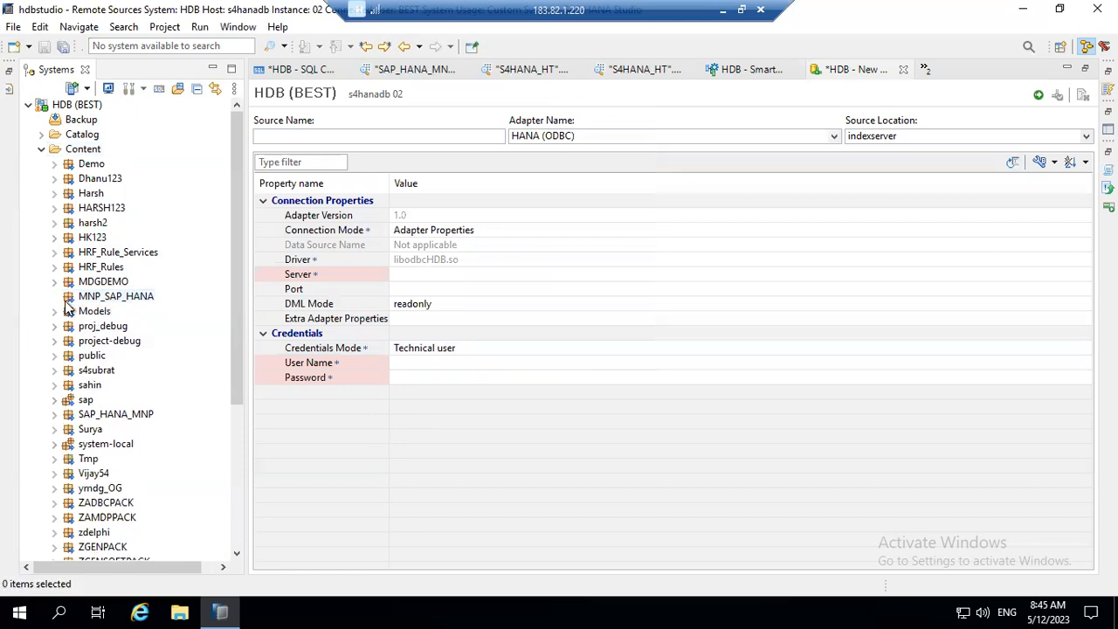
Step: Create a Standard attribute view named AT_VIEW in the MNP_SAP_HANA package
left_click(88, 300)
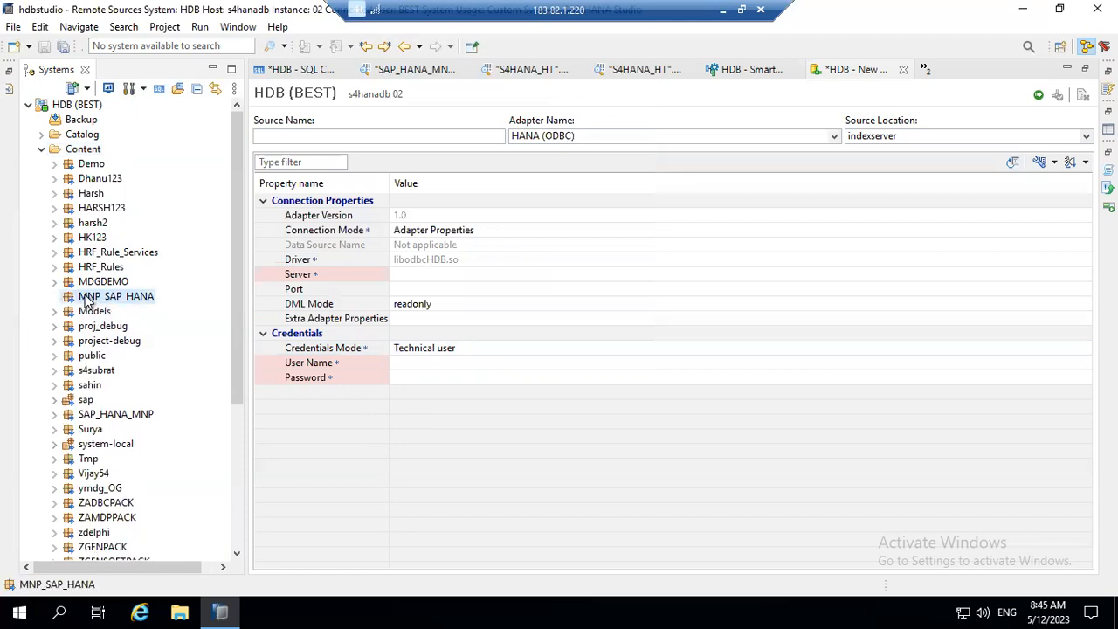
right_click(88, 301)
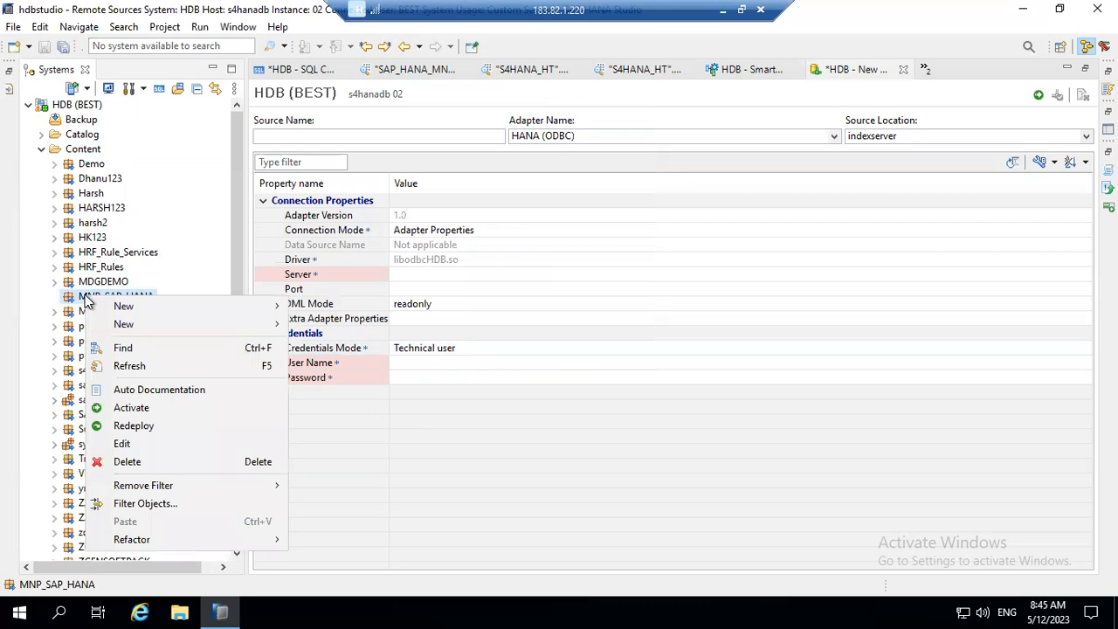
mouse_move(129, 311)
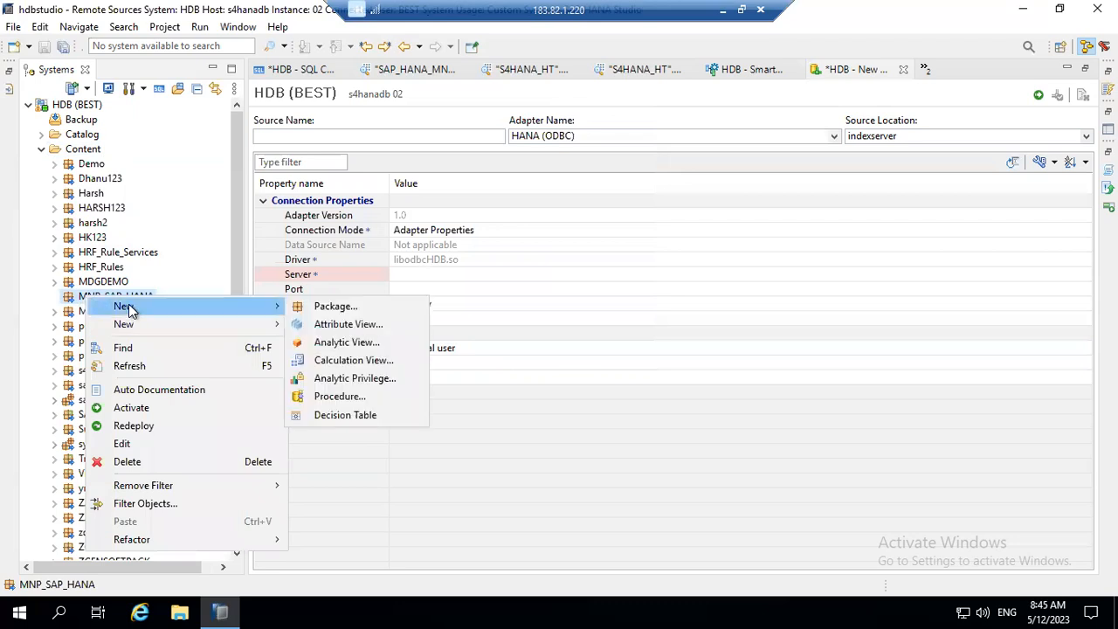
left_click(355, 332)
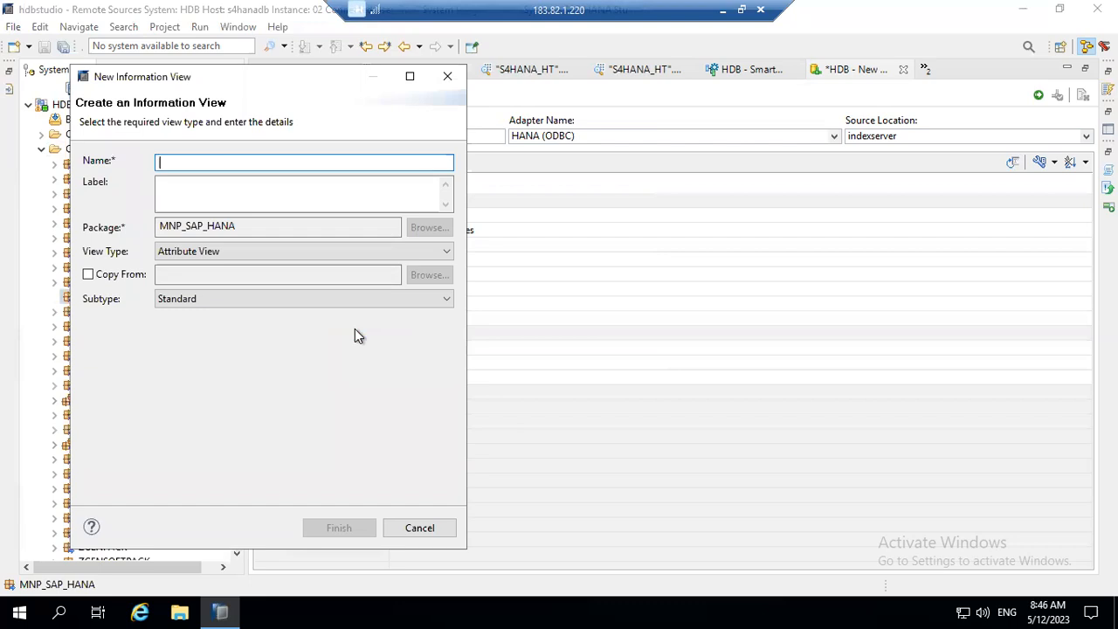
type("AT_")
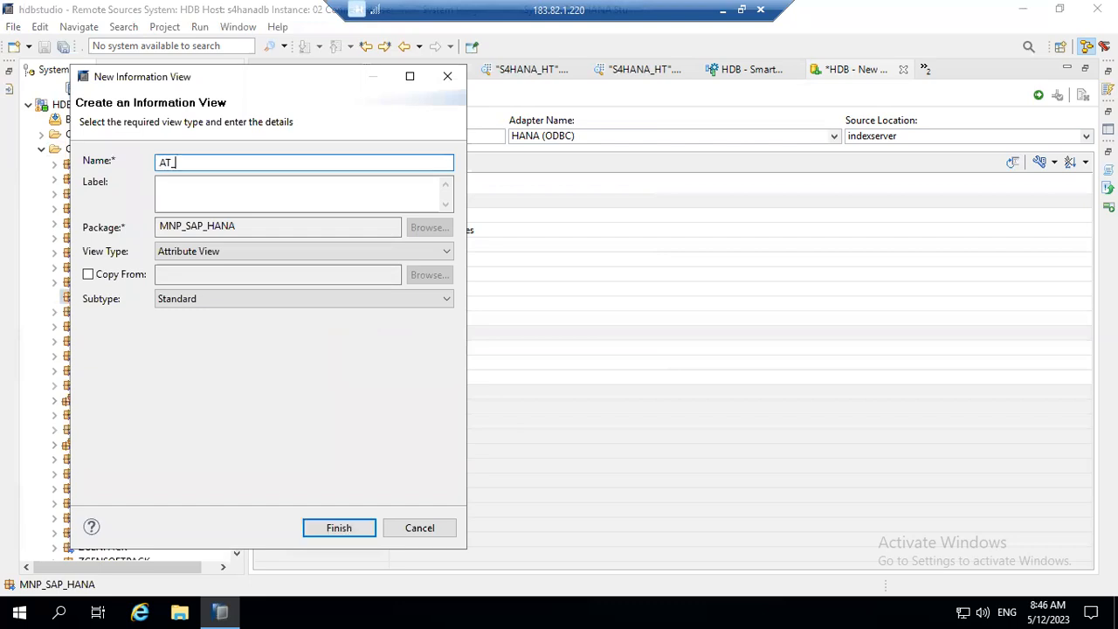
type("VIEW")
key("Tab")
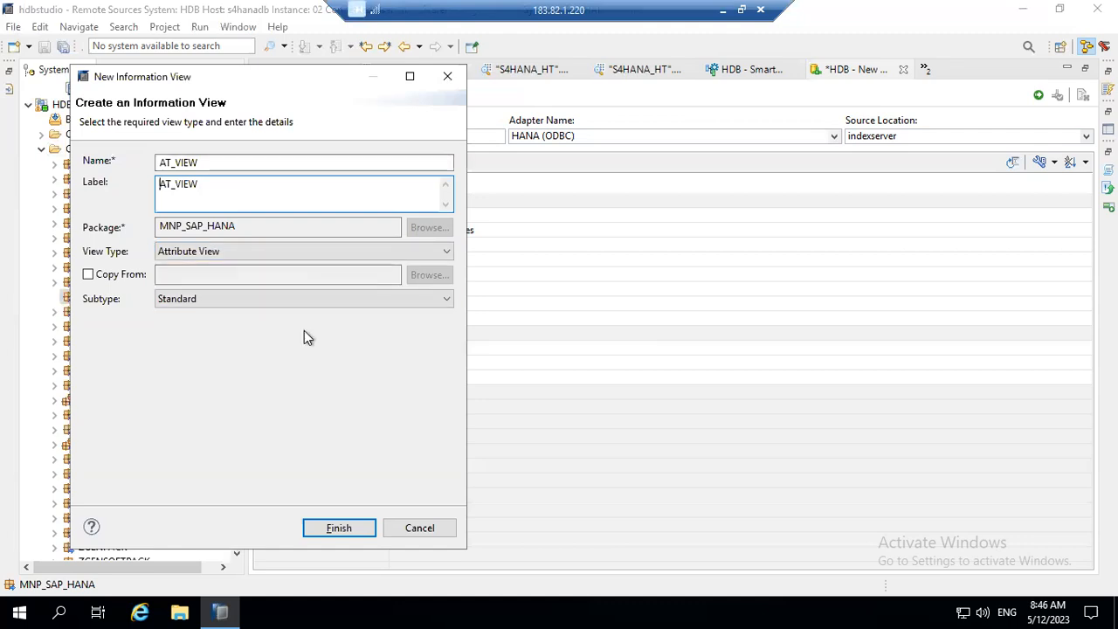
left_click(341, 527)
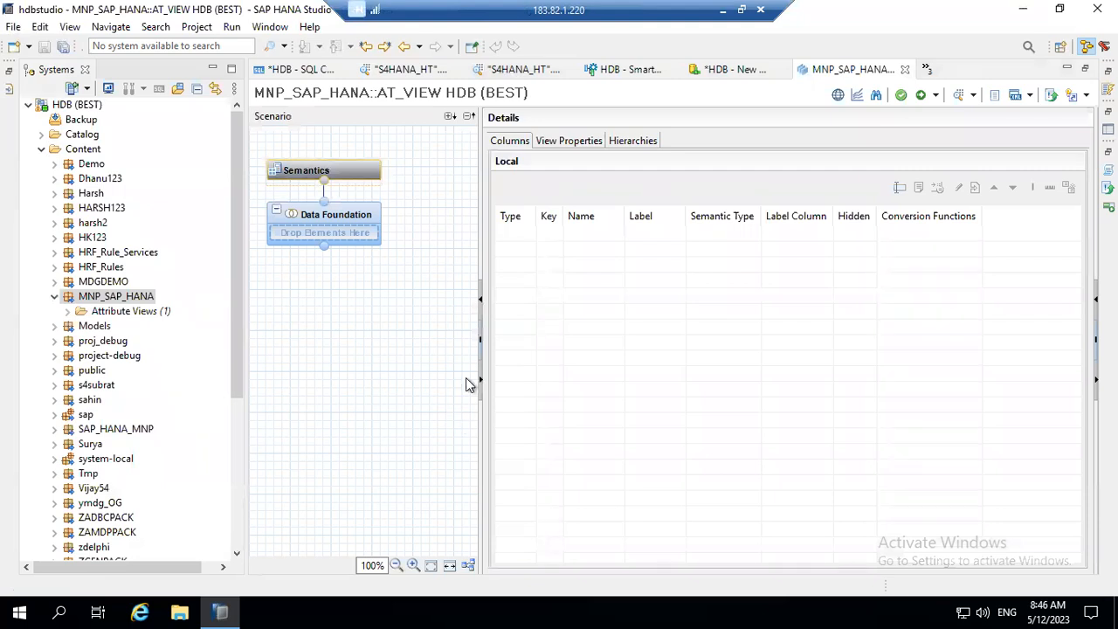
Step: Open the object search for adding a table to the Data Foundation node
left_click(356, 222)
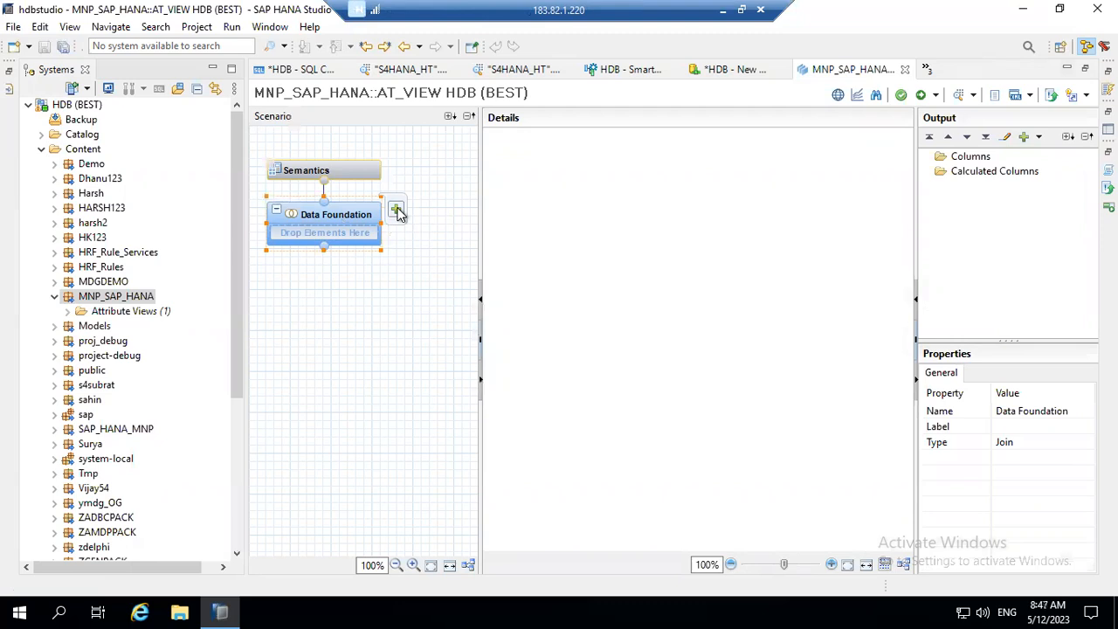
left_click(397, 211)
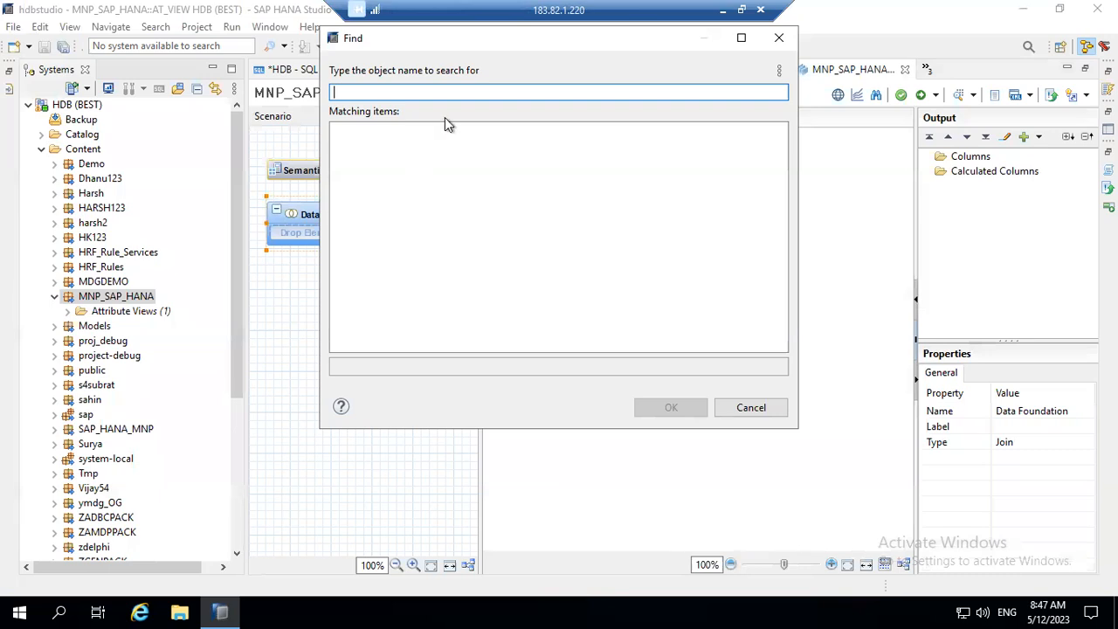
type("MARA")
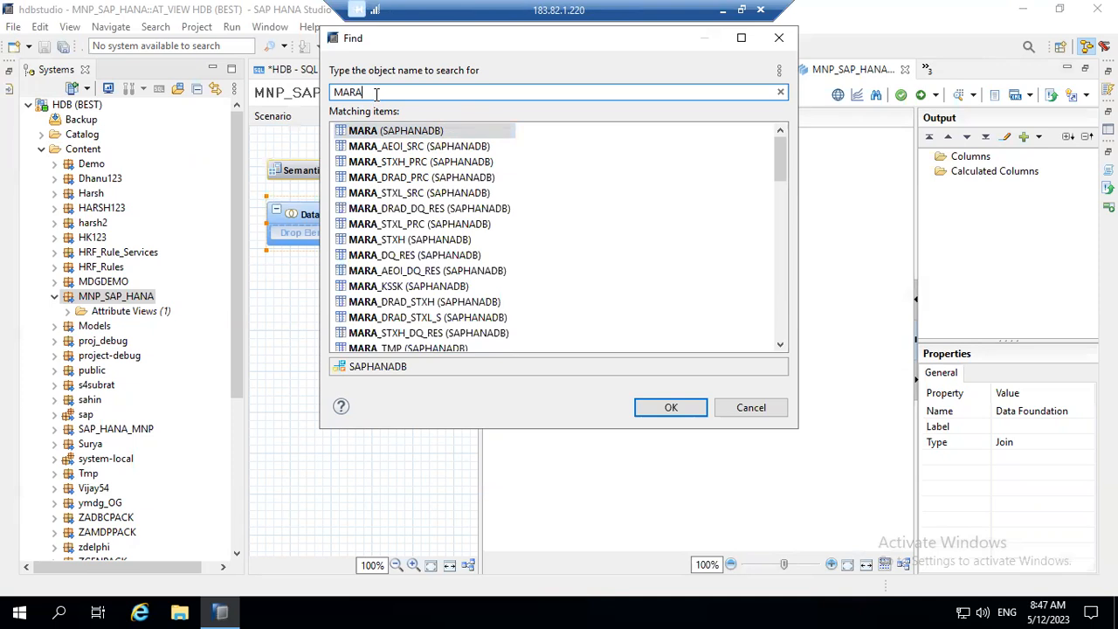
key("BackSpace")
key("BackSpace")
key("BackSpace")
key("BackSpace")
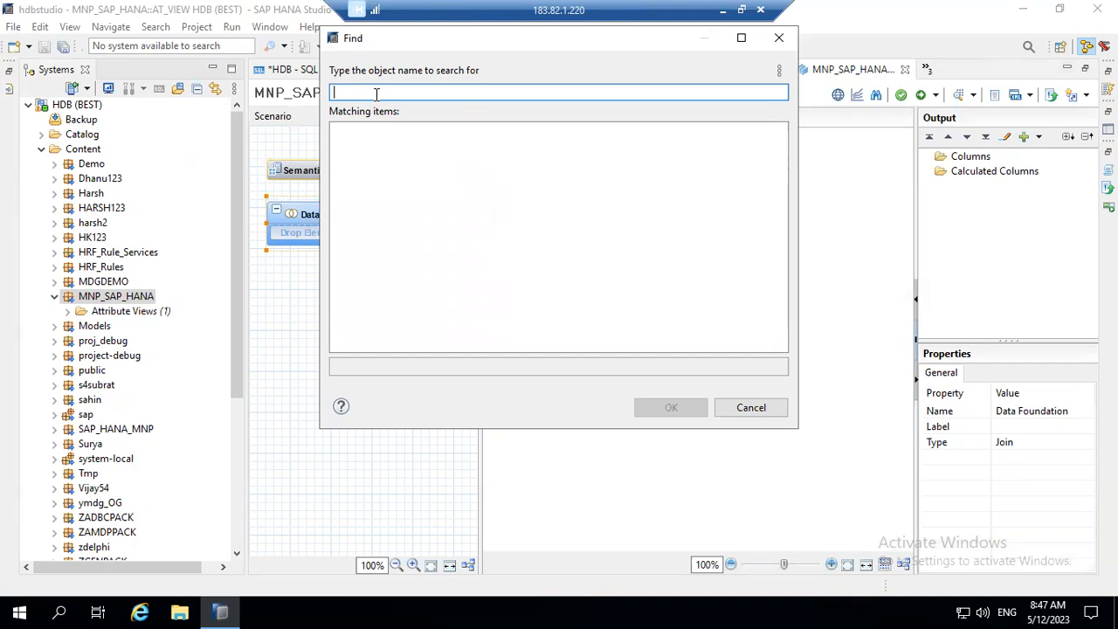
Step: Search for SNWD_PD, add that SAPHANADB table to the Data Foundation, and select its PRODUCT_ID column
type("SNWD")
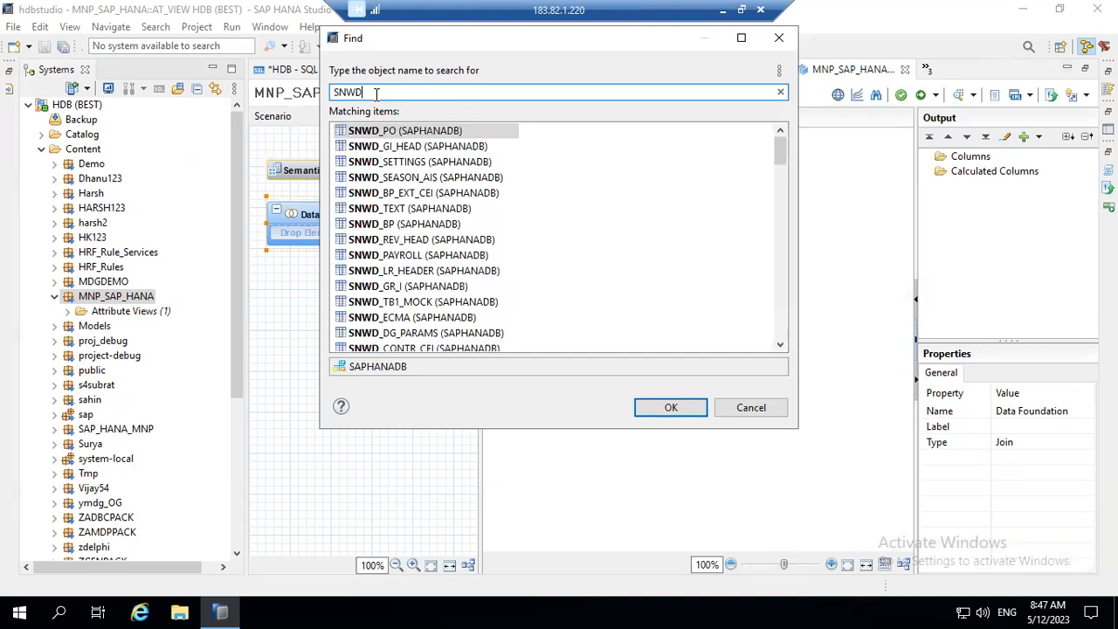
type("_PD")
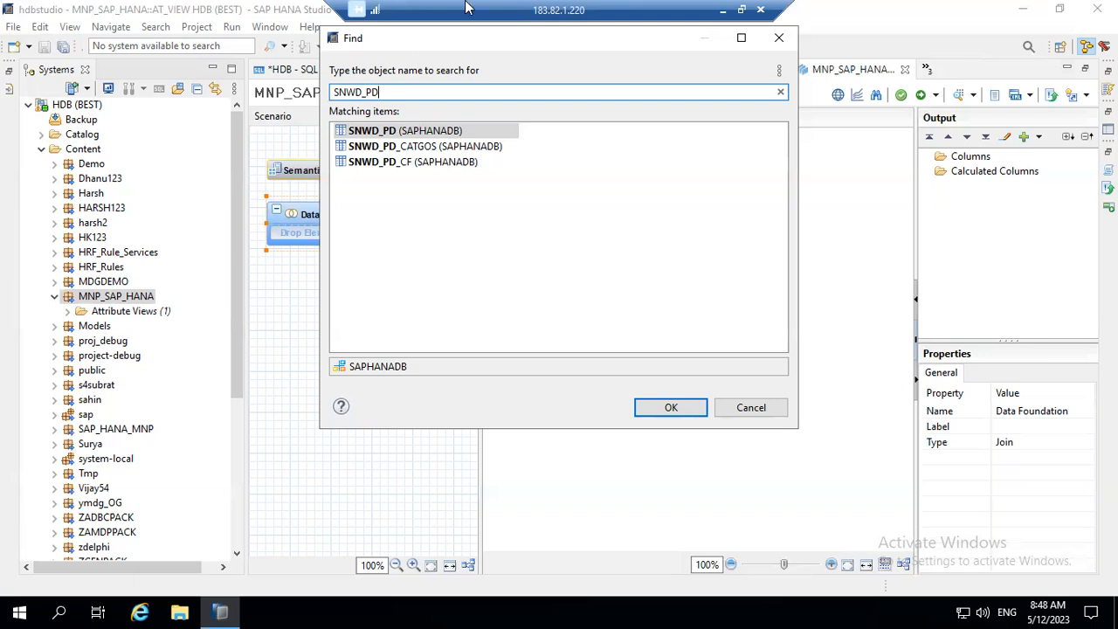
left_click(389, 135)
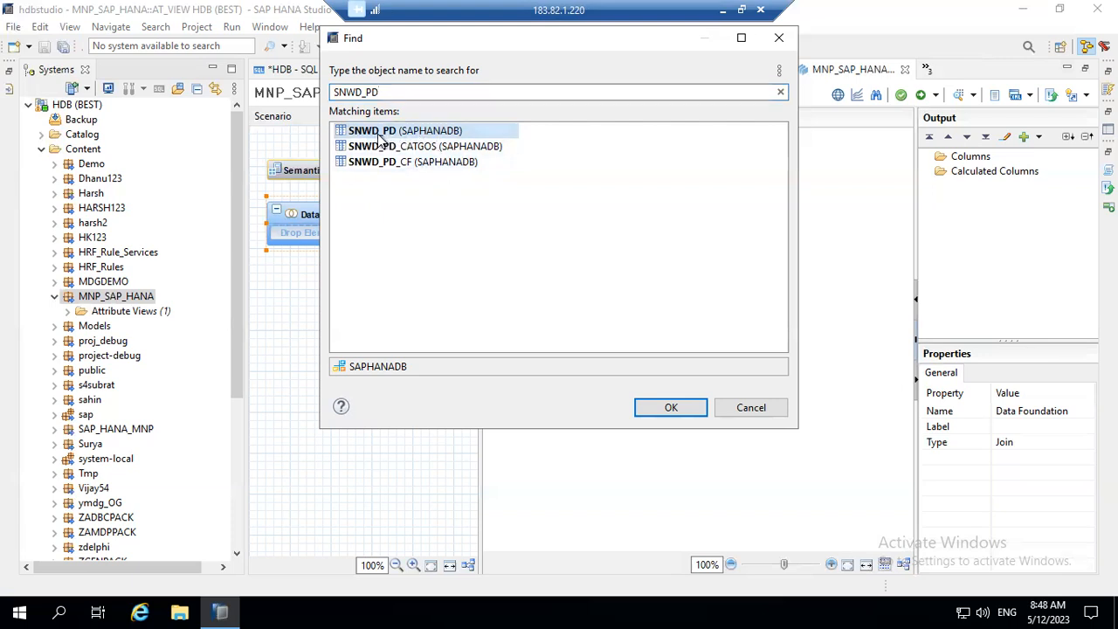
double_click(376, 136)
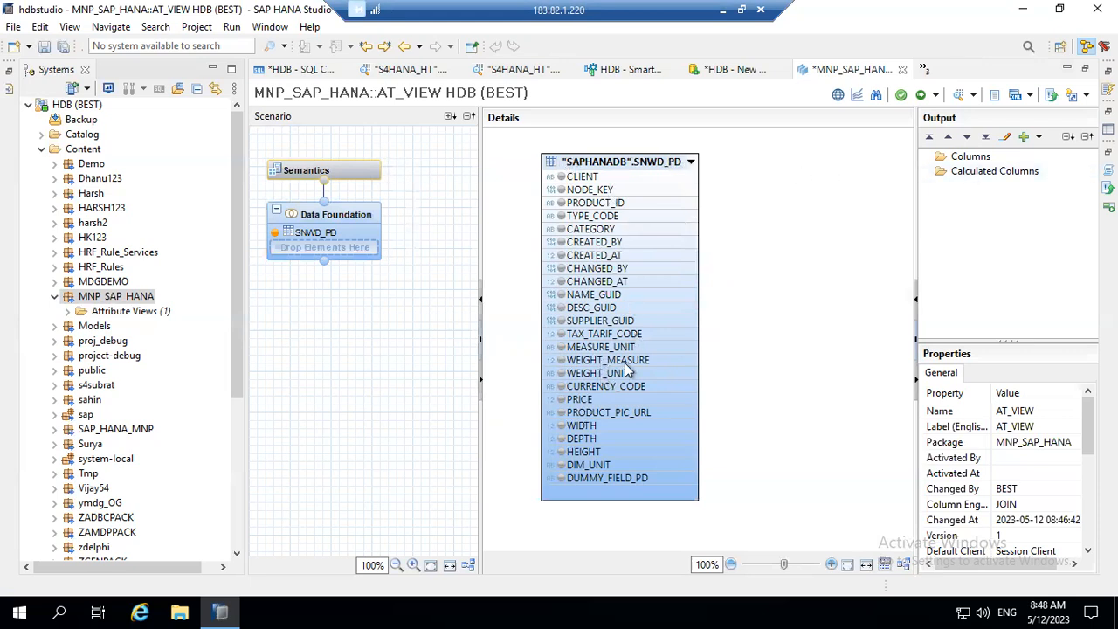
left_click(590, 206)
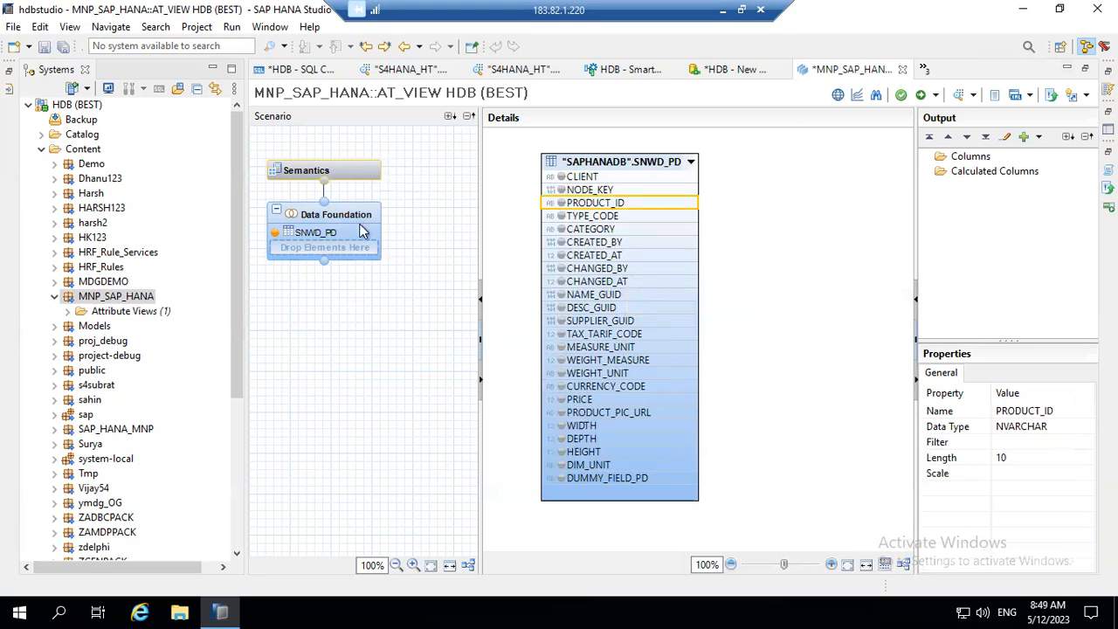
Step: Search for SNWD_TE and add the SNWD_TEXTS table from SAPHANADB to the Data Foundation
mouse_move(393, 214)
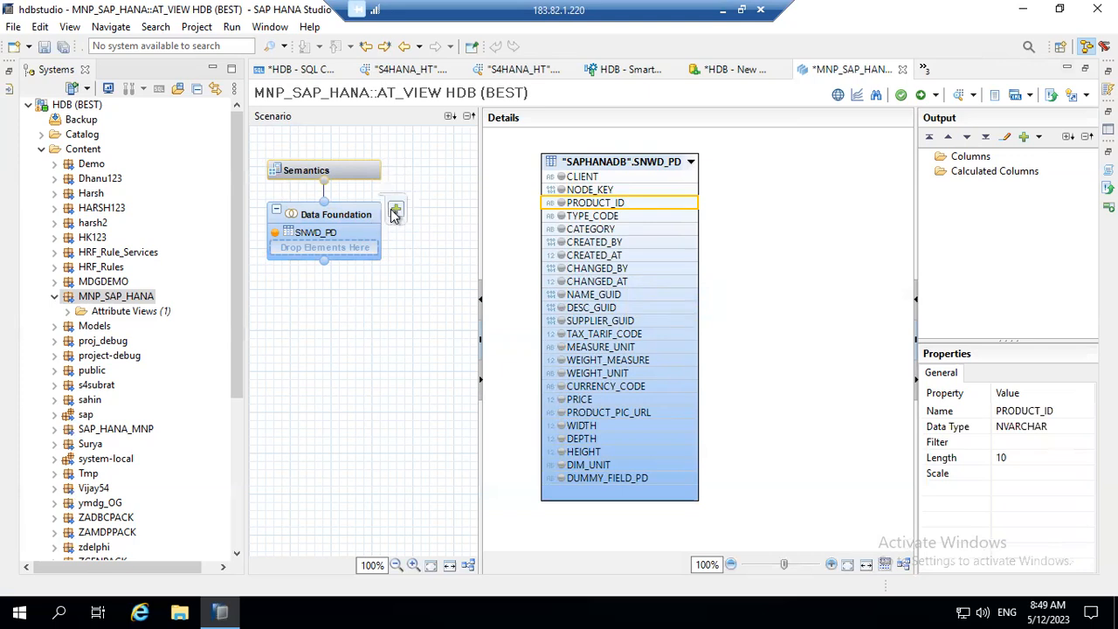
left_click(394, 213)
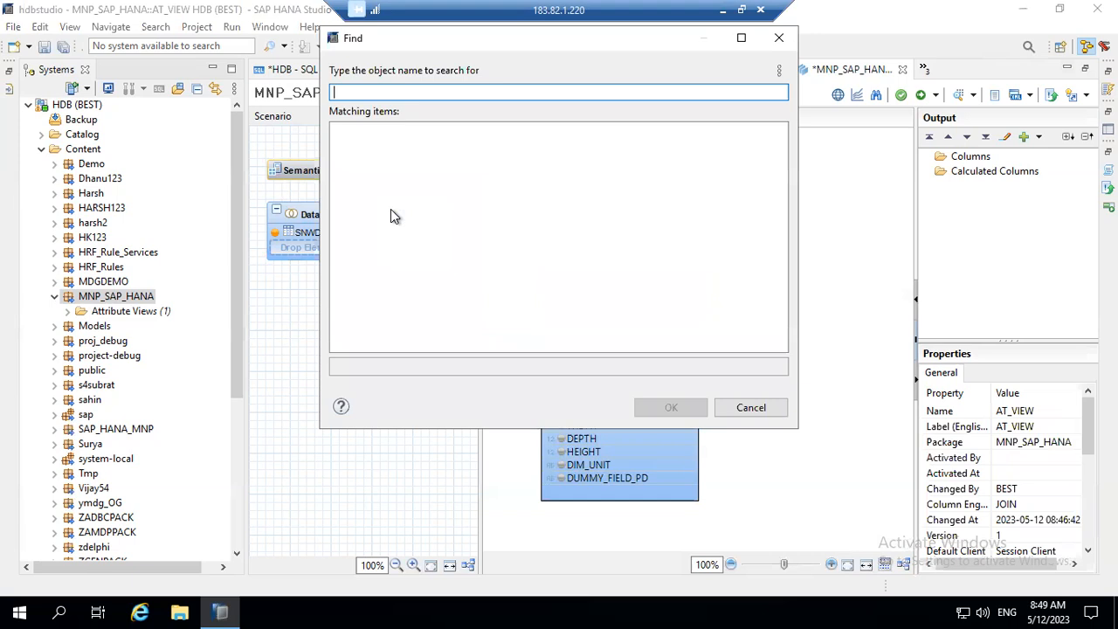
type("SNWD")
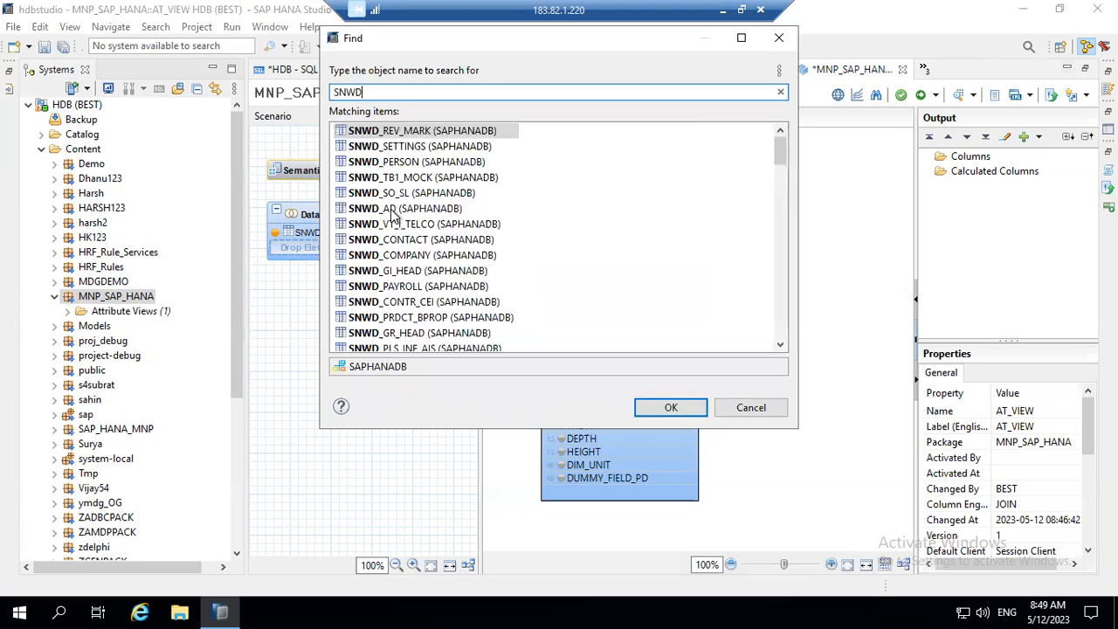
type("_")
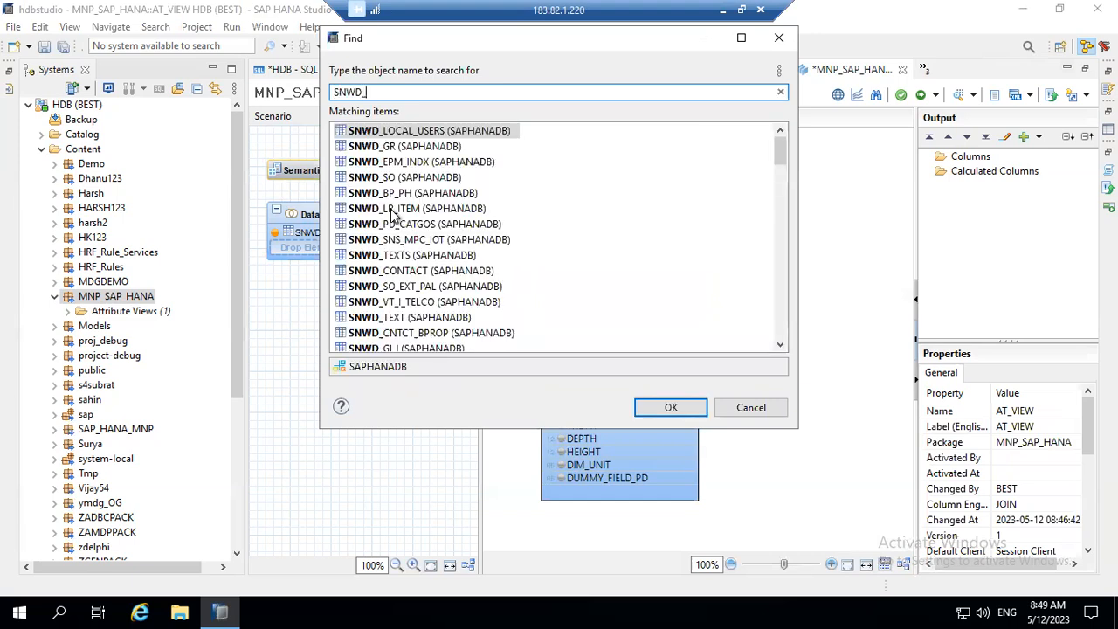
type("T")
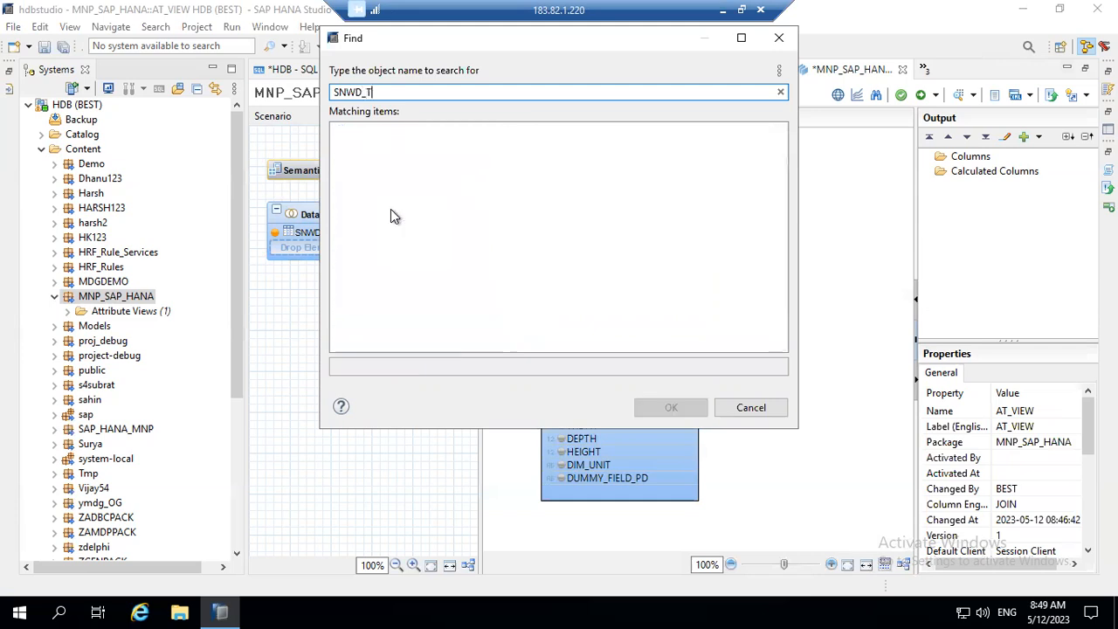
type("E")
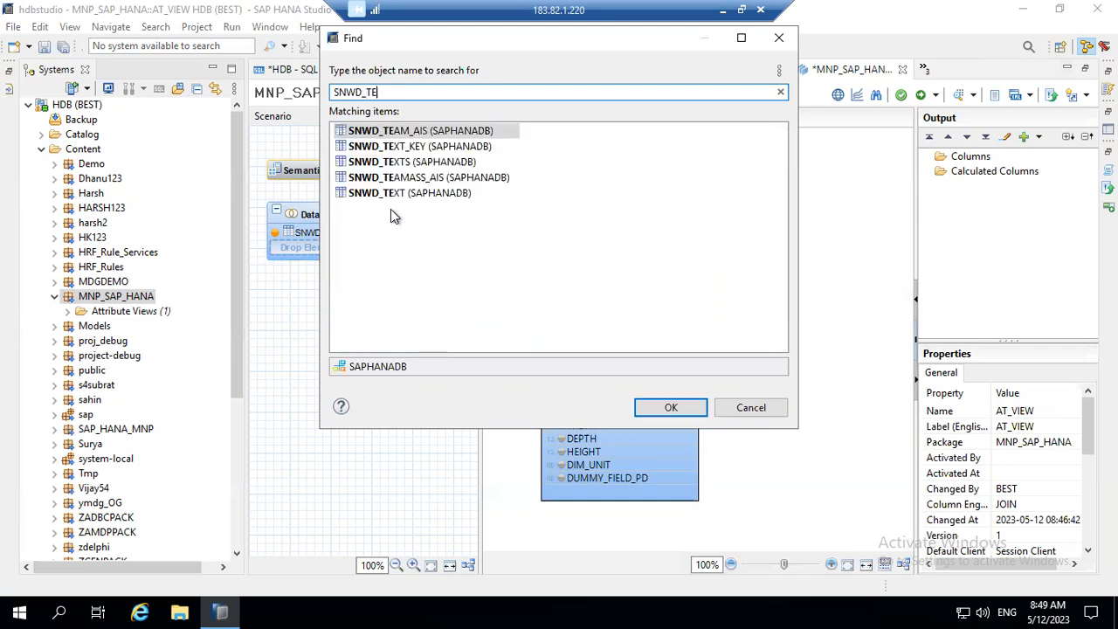
left_click(397, 164)
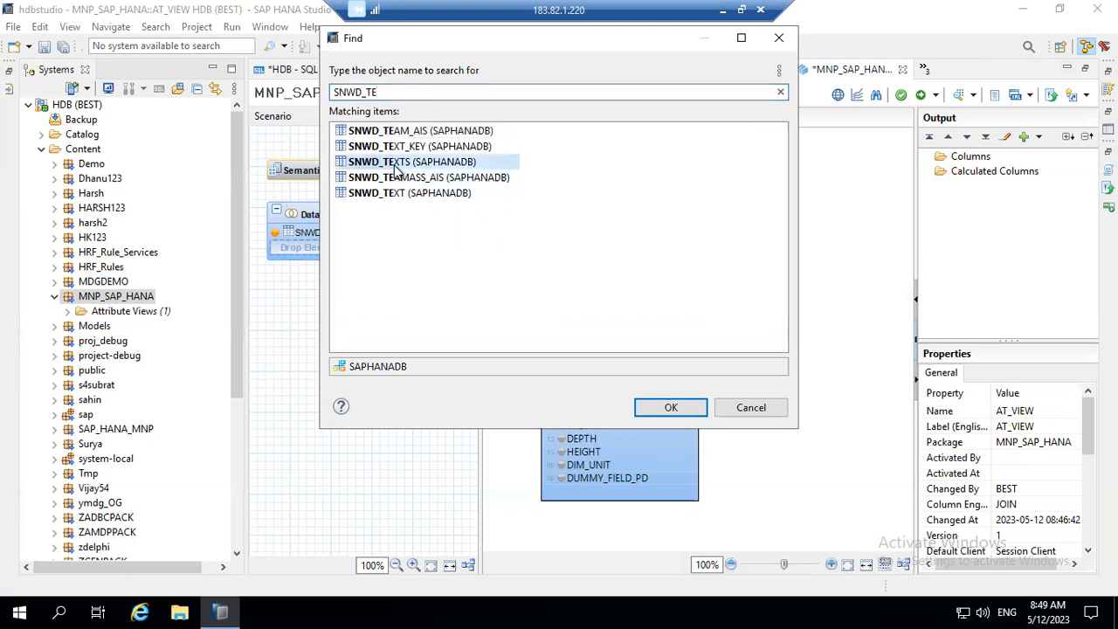
double_click(397, 164)
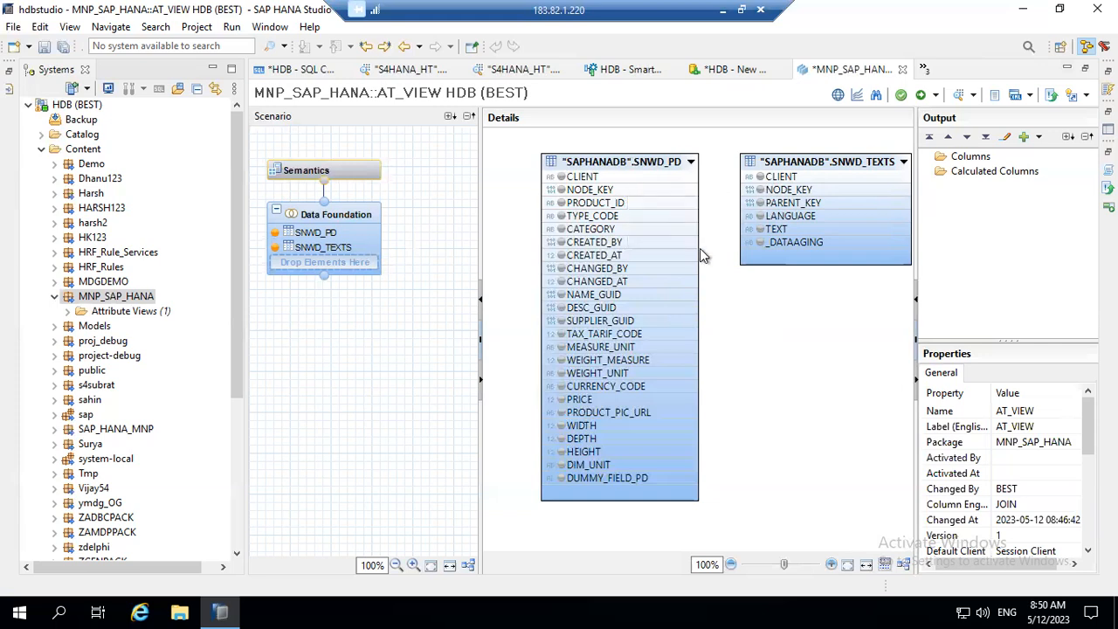
Step: Join SNWD_PD to SNWD_TEXTS on CLIENT to CLIENT and on DESC_GUID to PARENT_KEY
left_click_drag(699, 178, 746, 182)
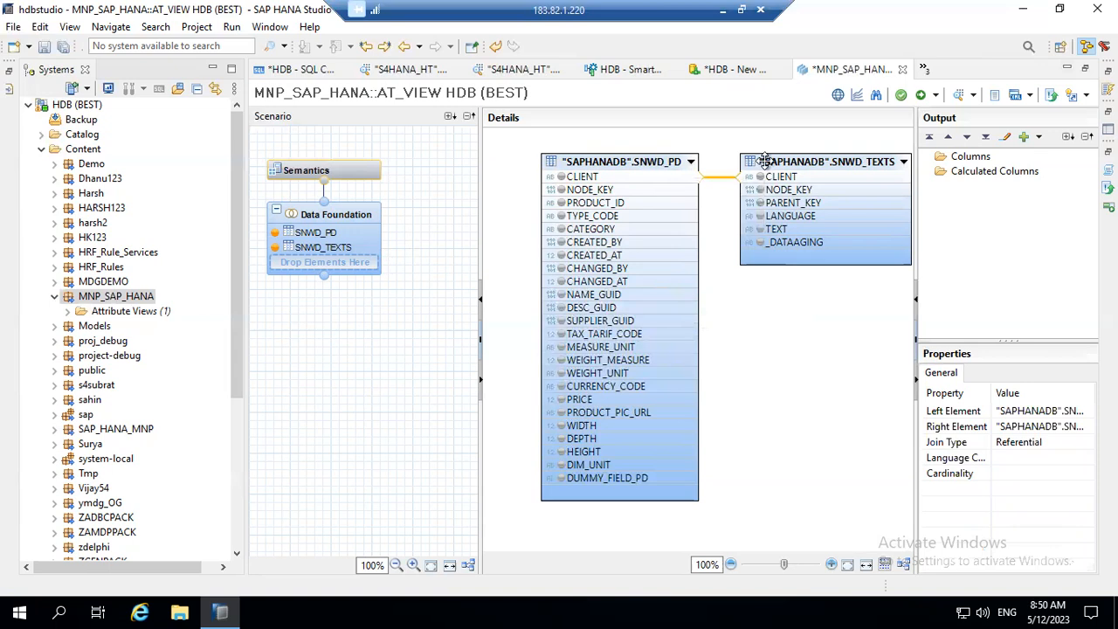
left_click(686, 309)
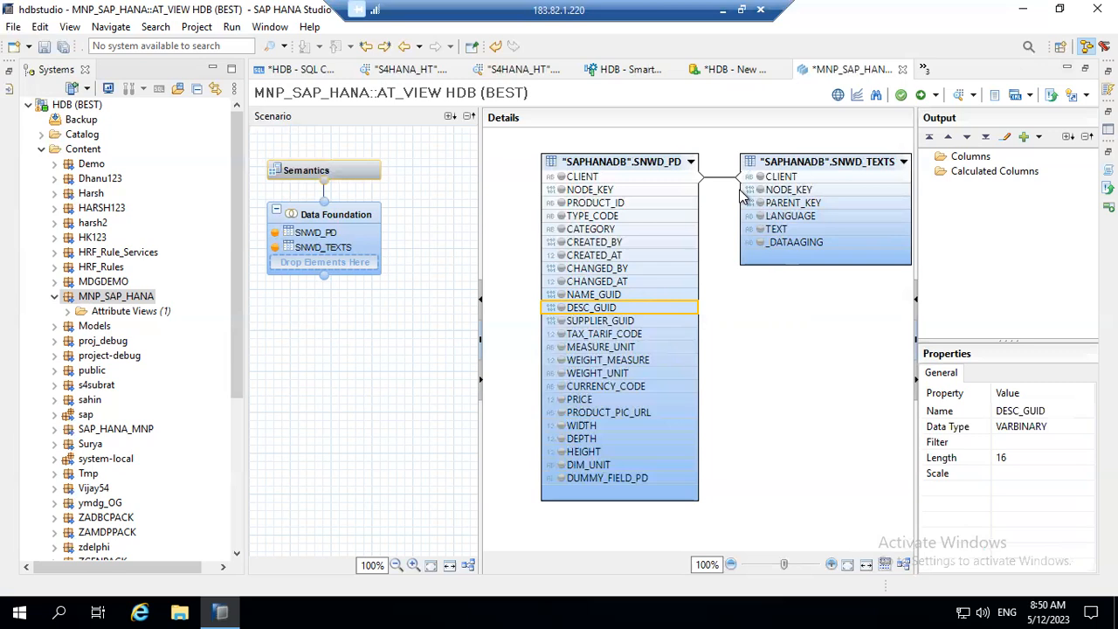
left_click_drag(738, 206, 726, 224)
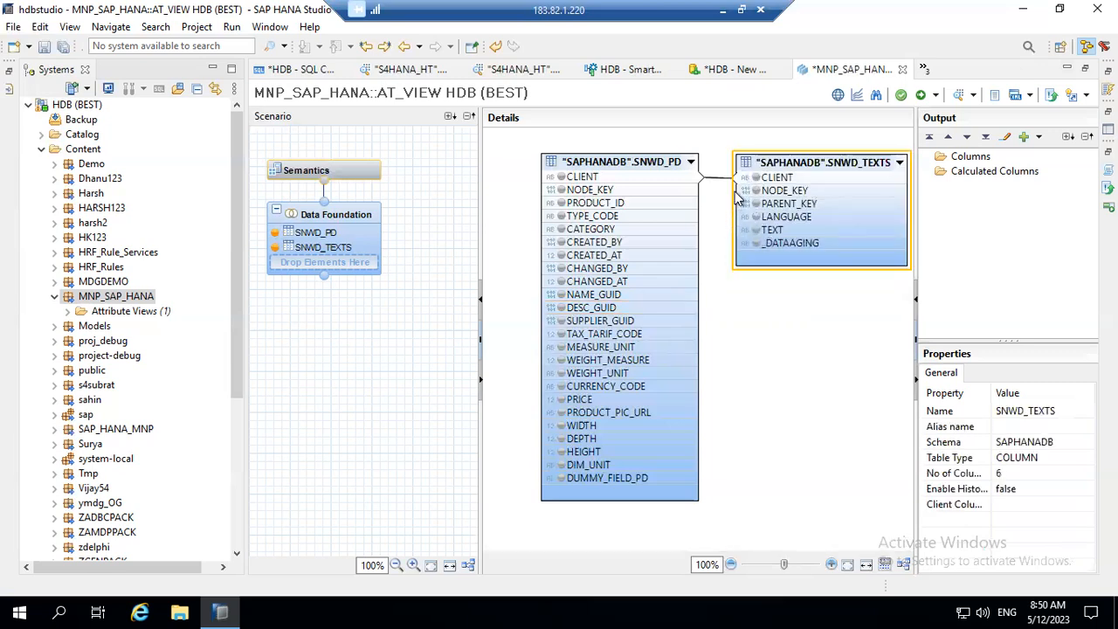
left_click(735, 191)
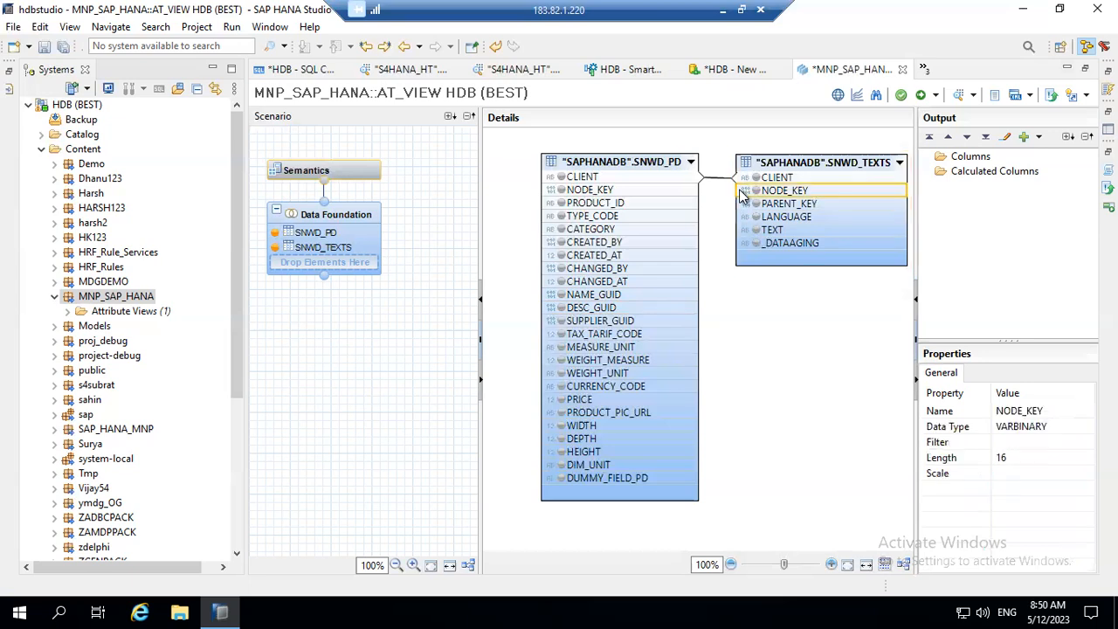
left_click(715, 247)
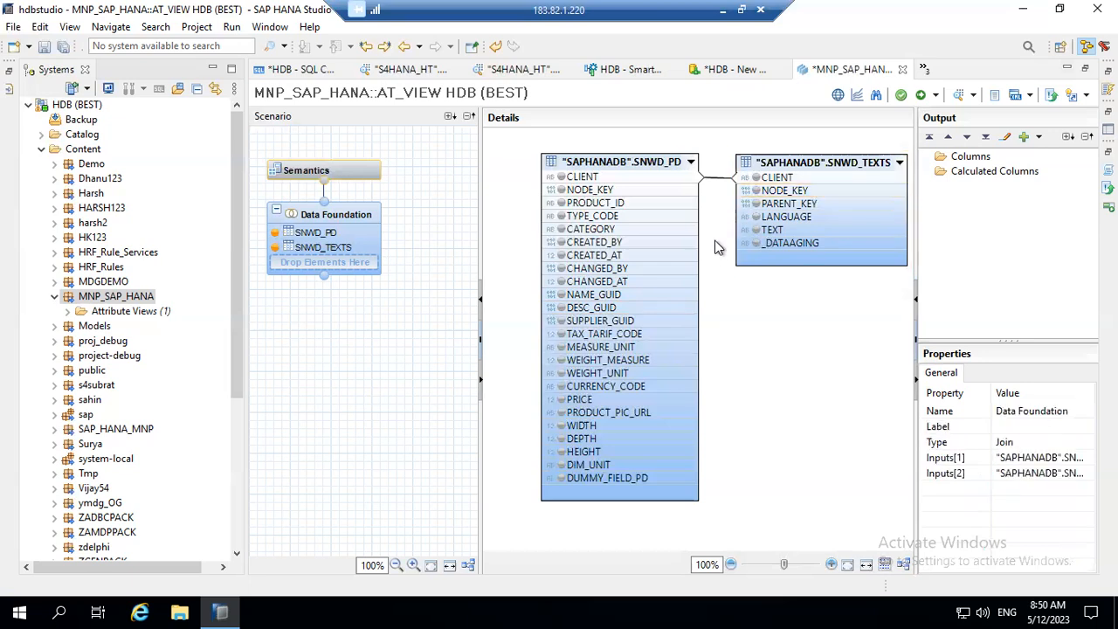
left_click(682, 311)
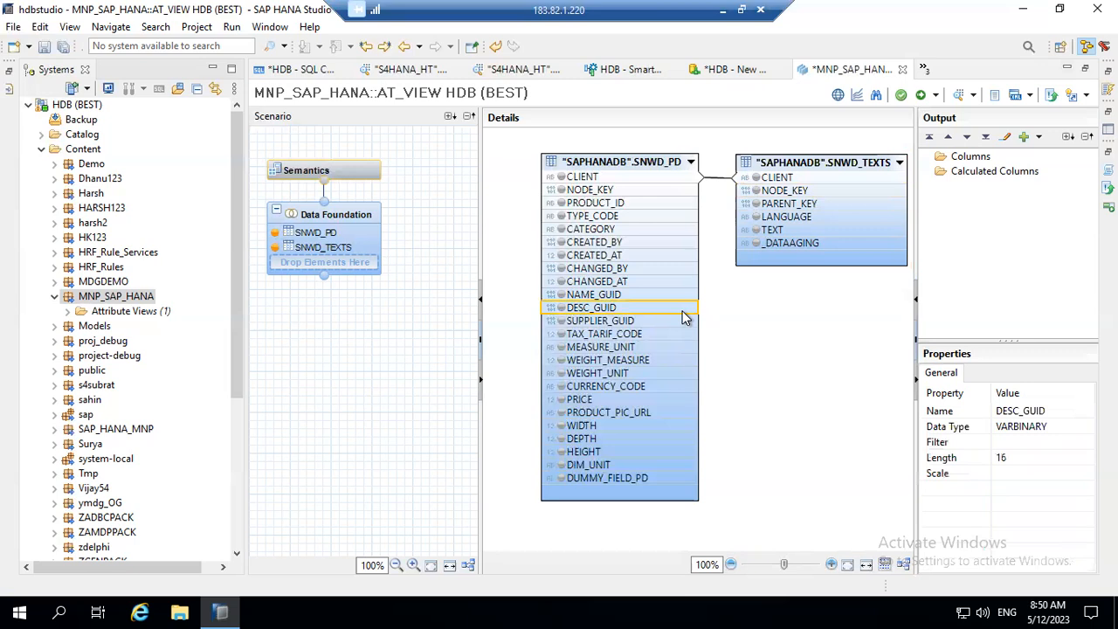
left_click_drag(686, 309, 736, 191)
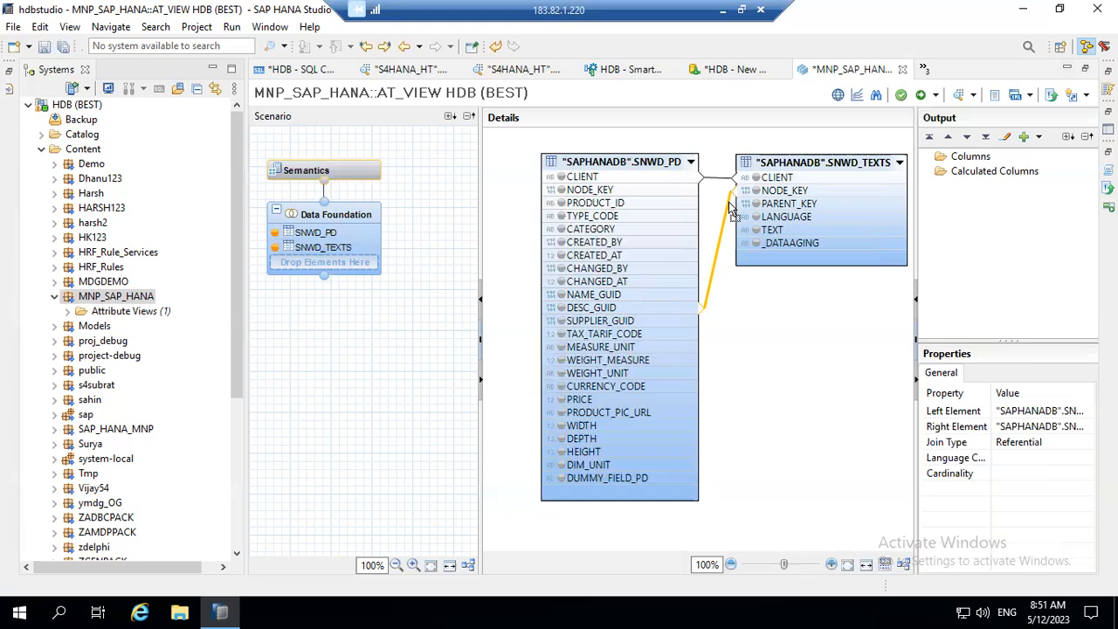
left_click_drag(738, 204, 740, 206)
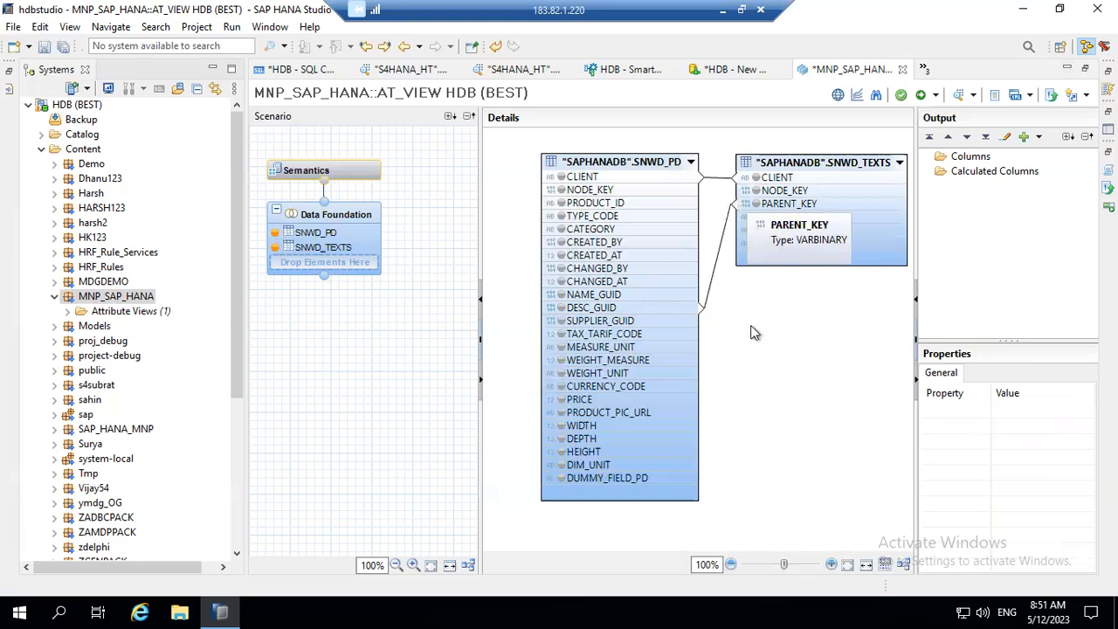
left_click(798, 341)
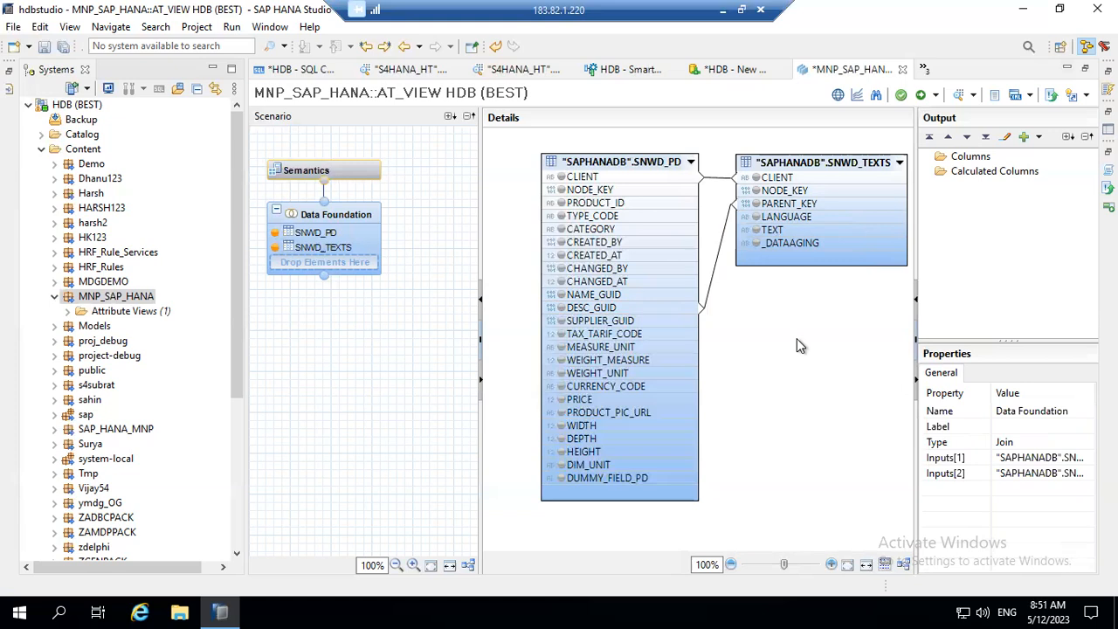
Step: Add the PRODUCT_ID and NODE_KEY columns of SNWD_PD to the Data Foundation output
left_click(609, 204)
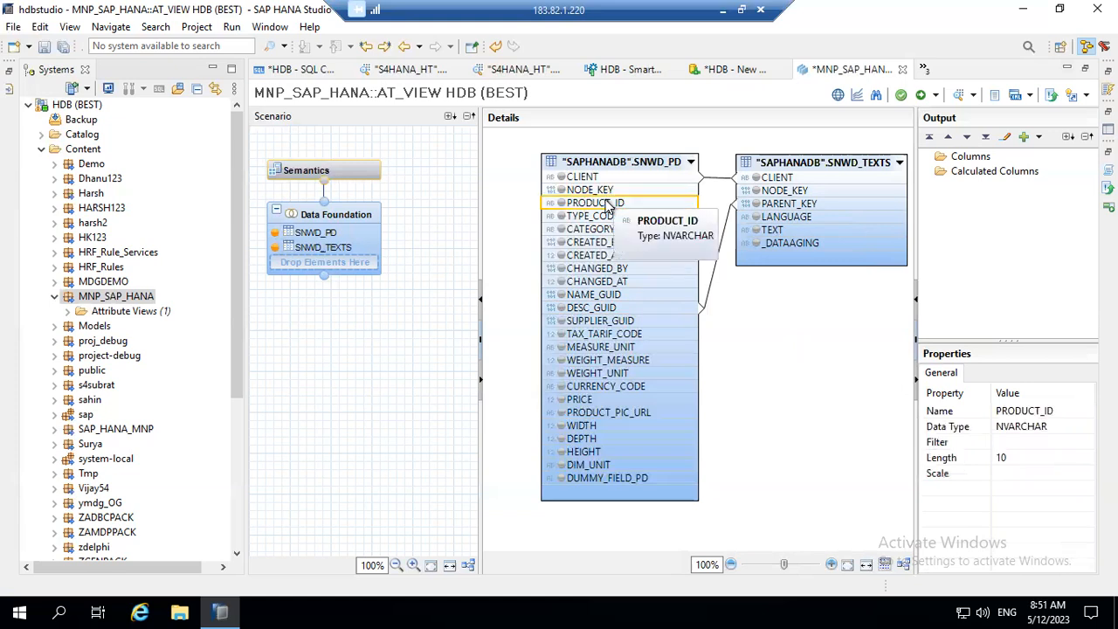
right_click(609, 205)
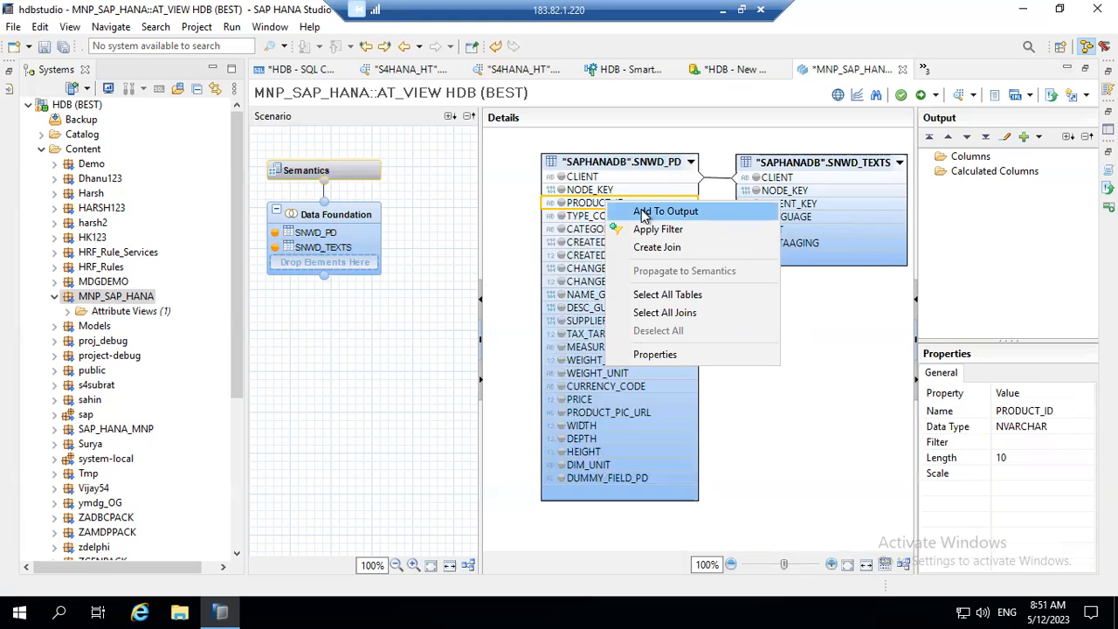
left_click(642, 212)
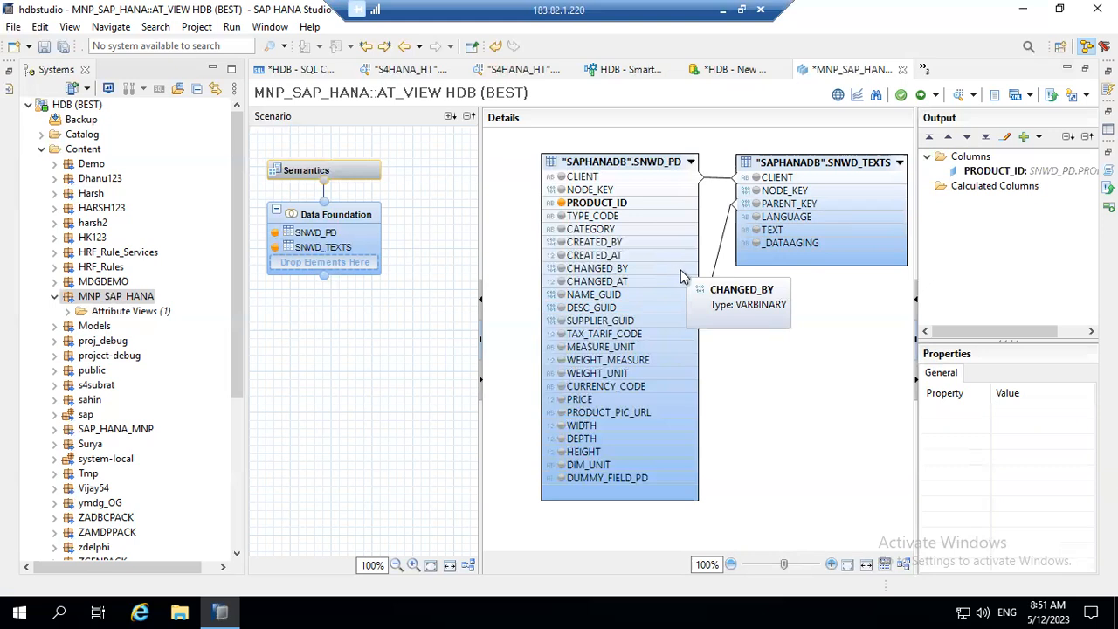
left_click(615, 189)
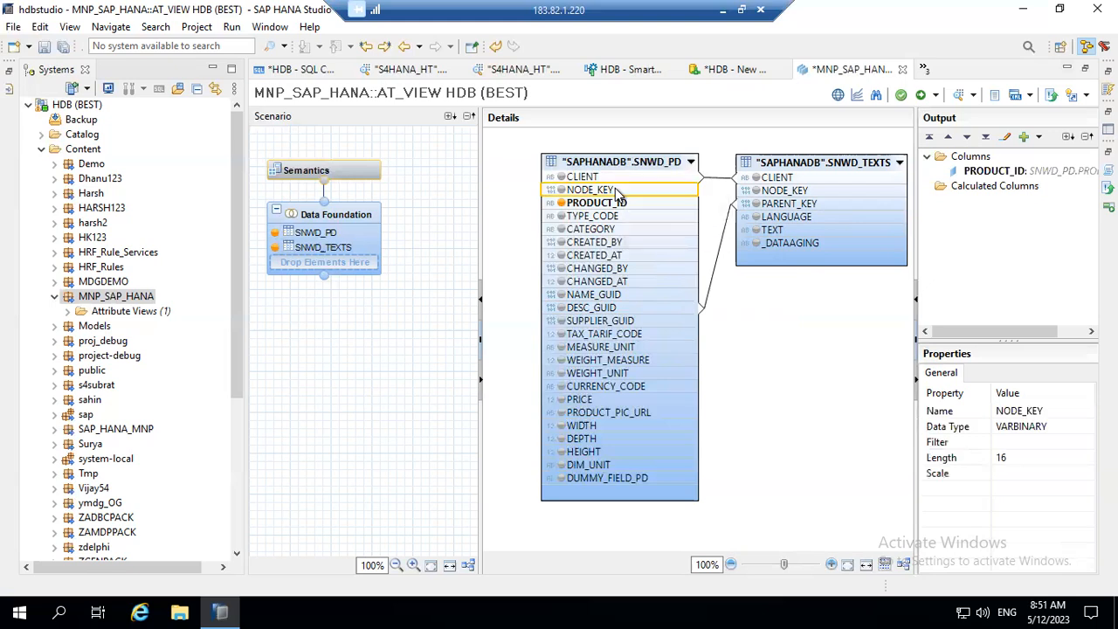
right_click(616, 191)
left_click(639, 203)
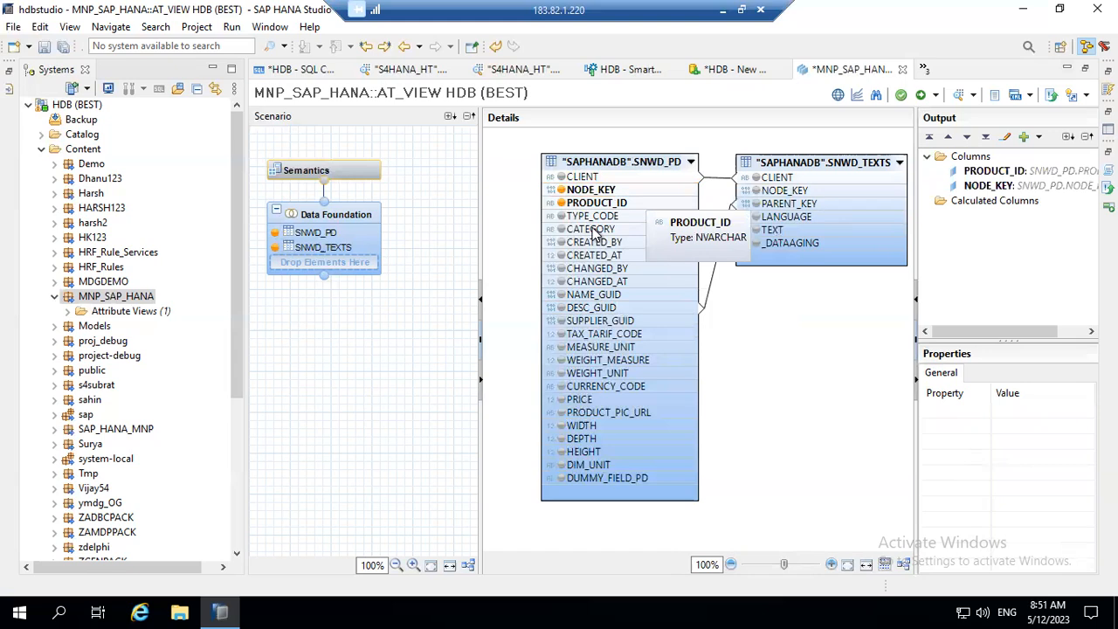
Step: Add the CATEGORY and SUPPLIER_GUID columns of SNWD_PD to the output
left_click(593, 230)
right_click(597, 229)
left_click(646, 239)
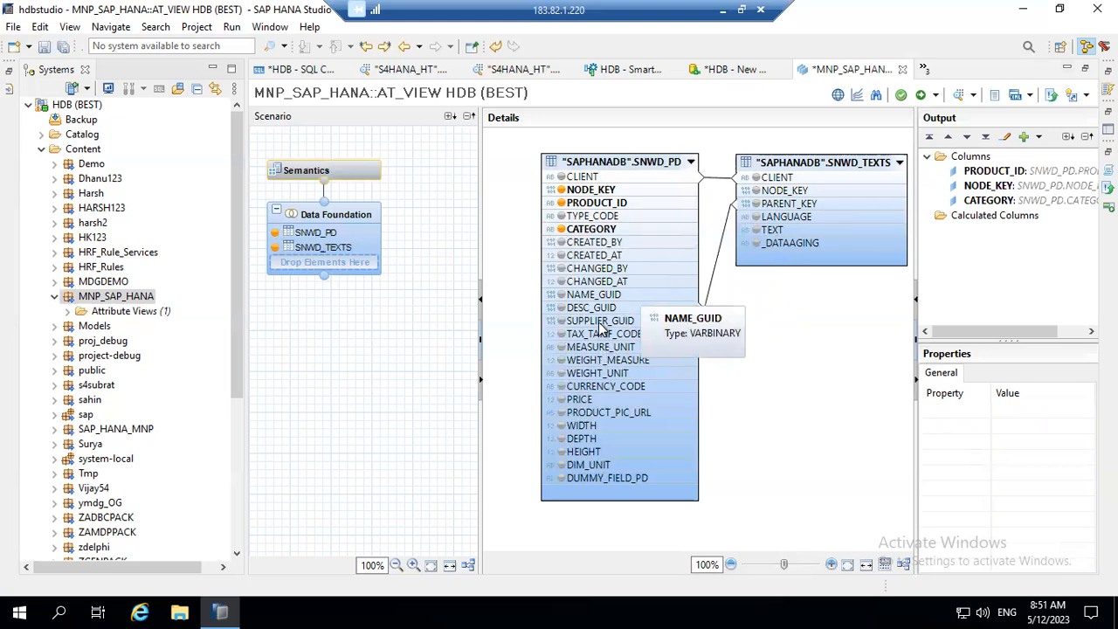
right_click(599, 322)
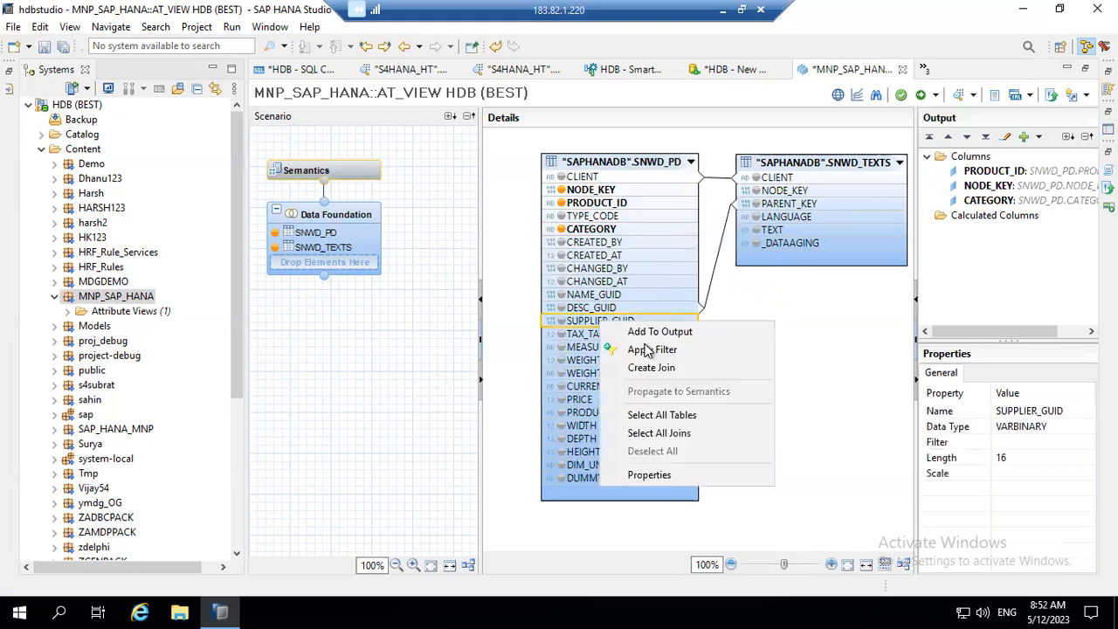
left_click(652, 330)
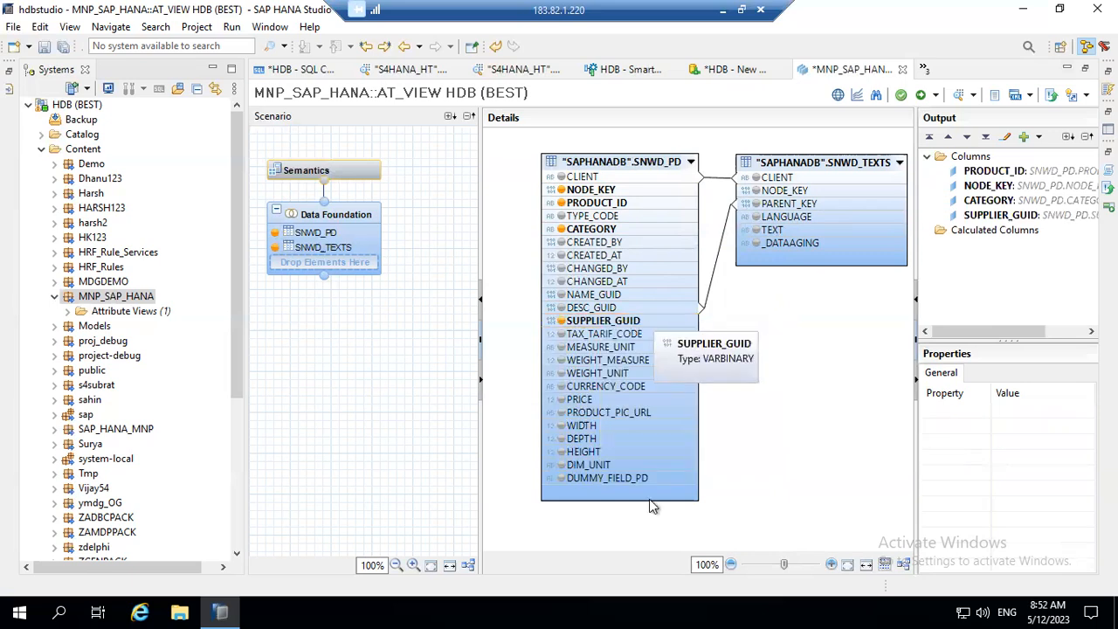
Step: Add the CURRENCY_CODE and PRICE columns of SNWD_PD to the output
left_click(587, 399)
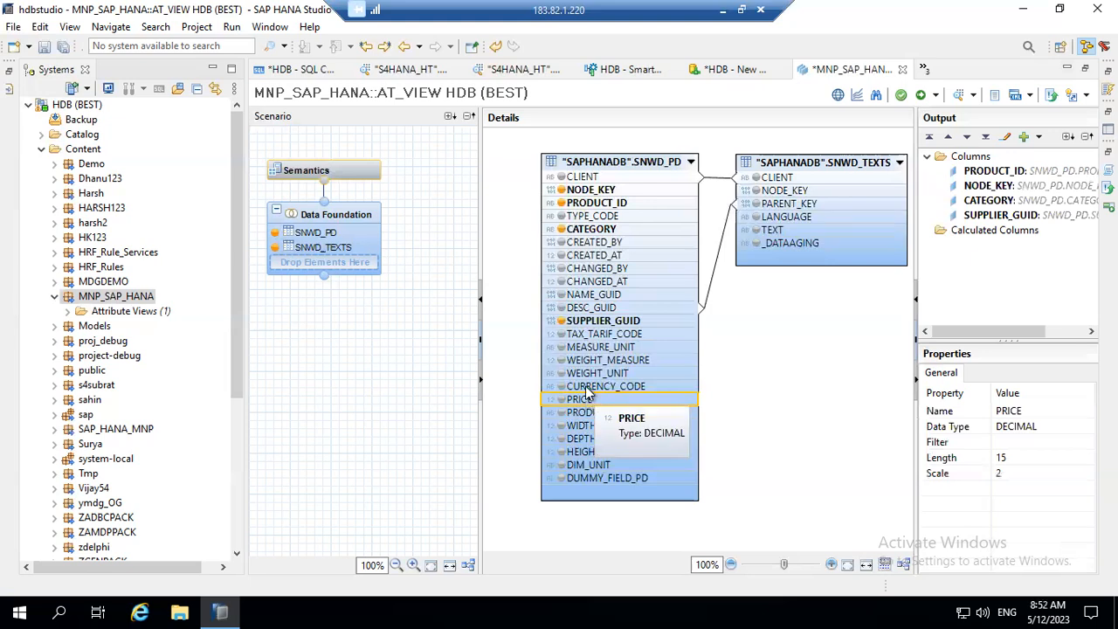
left_click(587, 386)
right_click(585, 385)
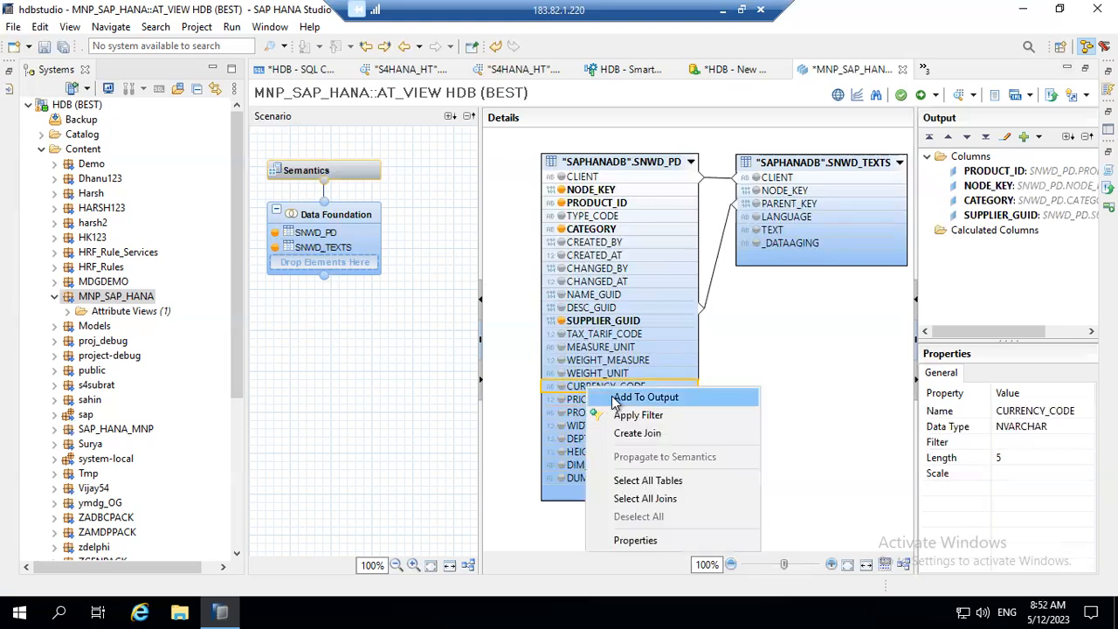
left_click(615, 396)
left_click(582, 401)
right_click(583, 402)
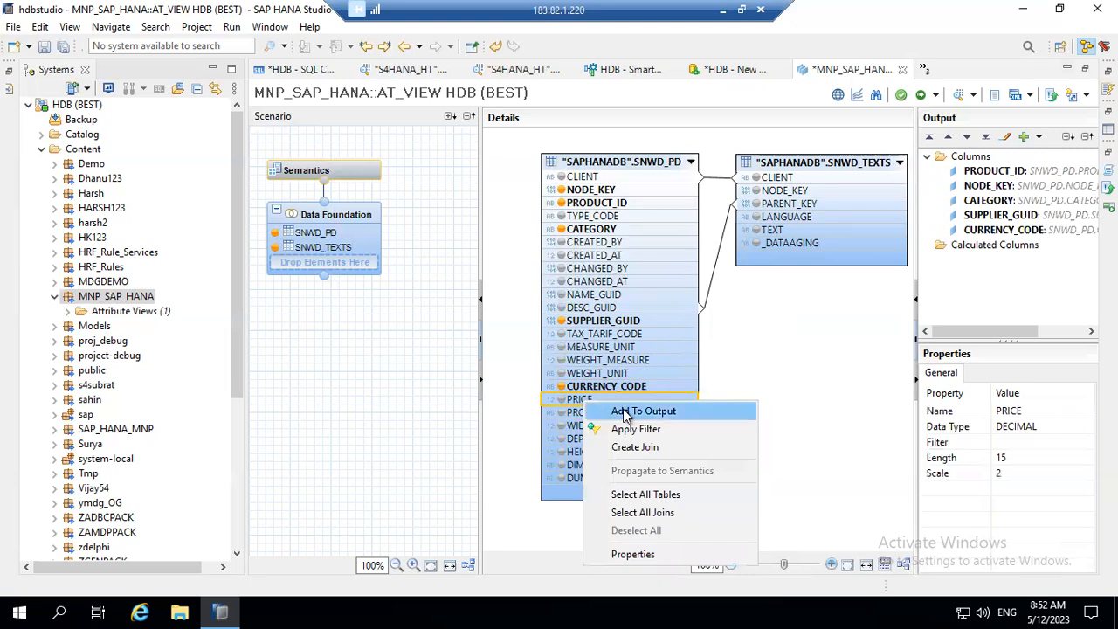
left_click(621, 411)
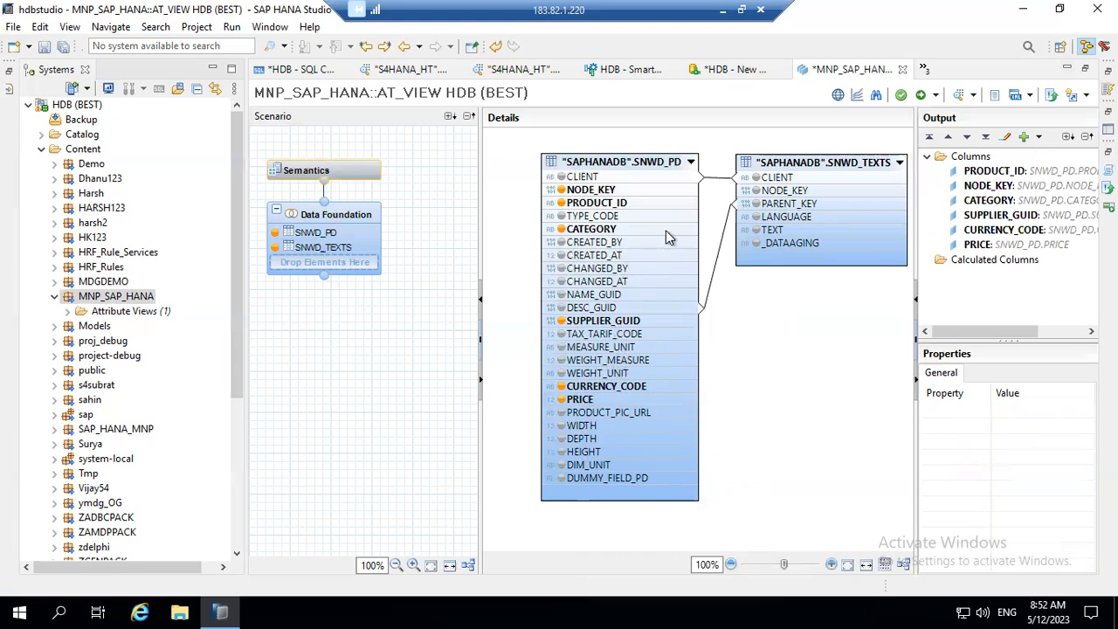
Step: Add the TEXT column of SNWD_TEXTS to the output
left_click(775, 231)
right_click(788, 234)
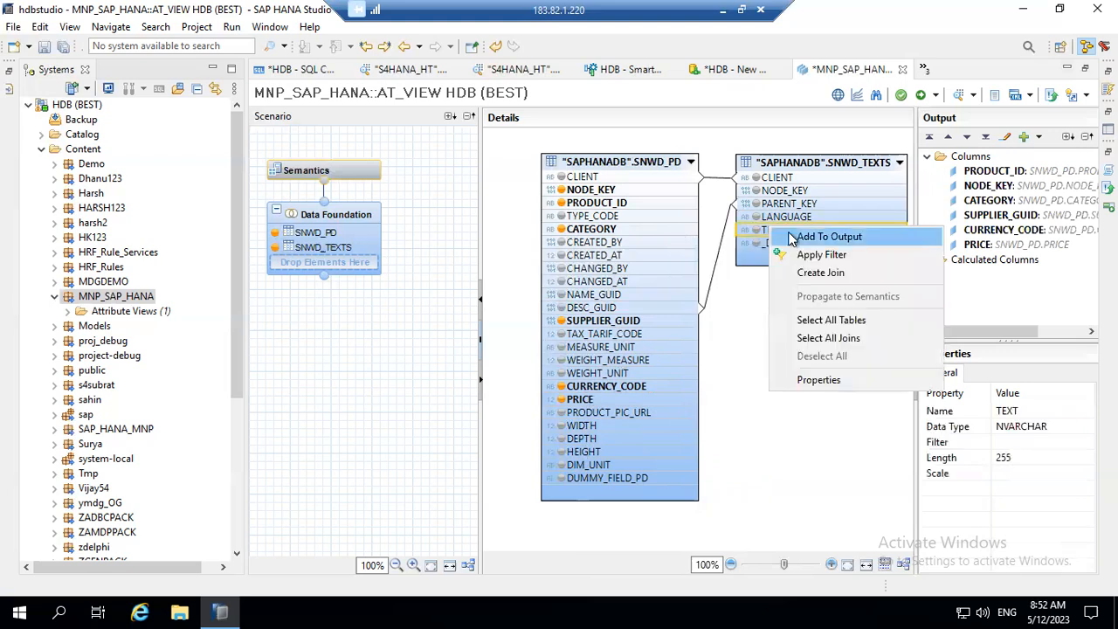
left_click(791, 238)
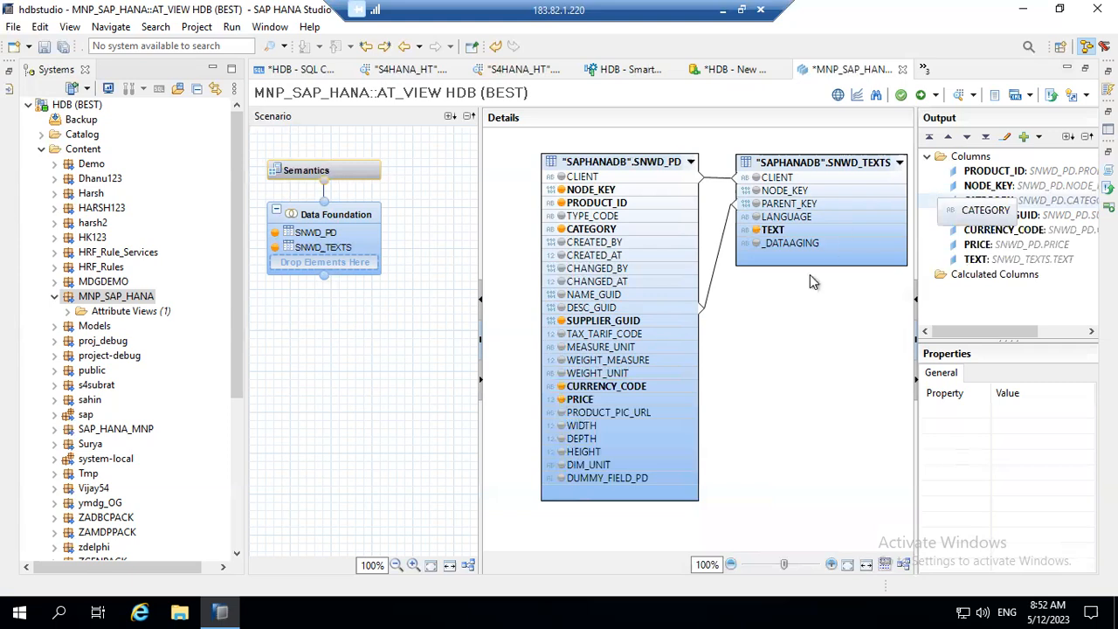
Step: Review the join definition between SNWD_PD and SNWD_TEXTS, checking its column links and join type
left_click(713, 180)
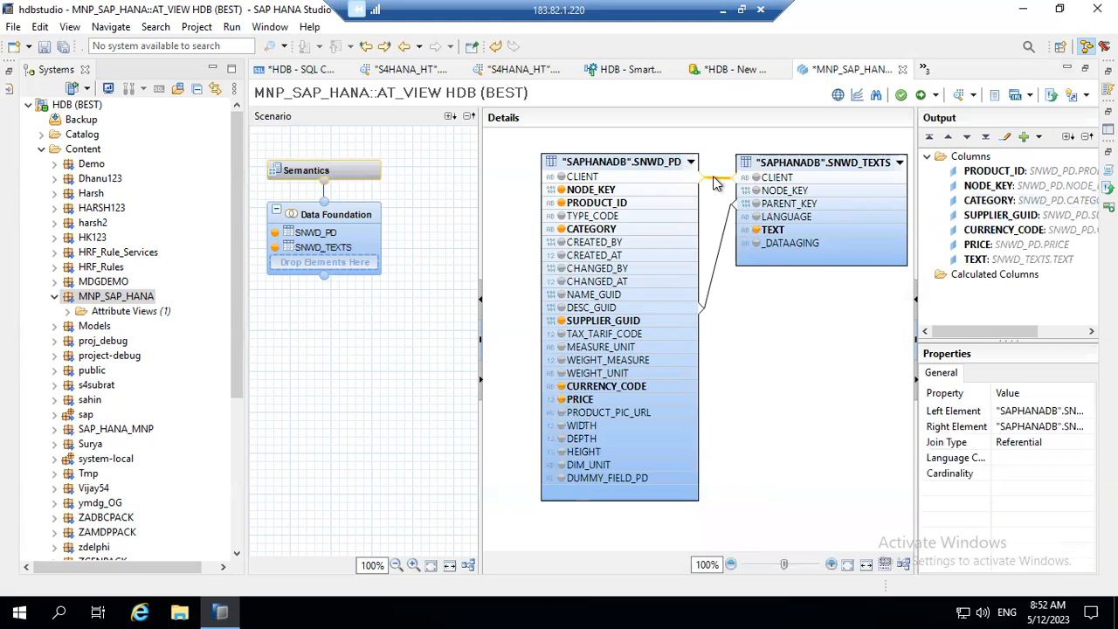
double_click(721, 245)
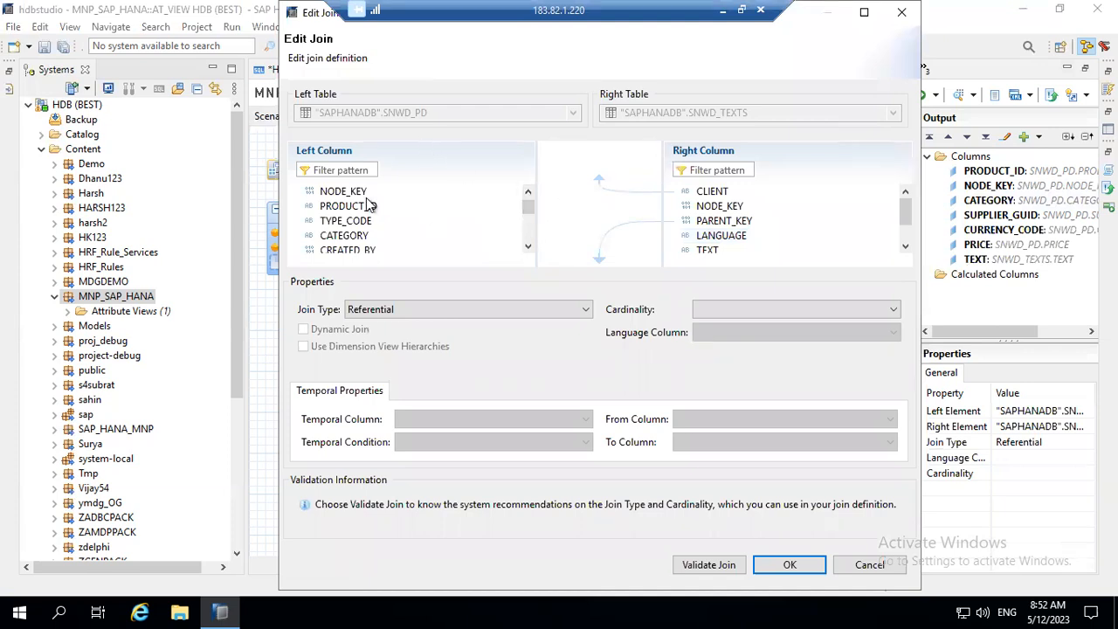
scroll(529, 234, "down", 1)
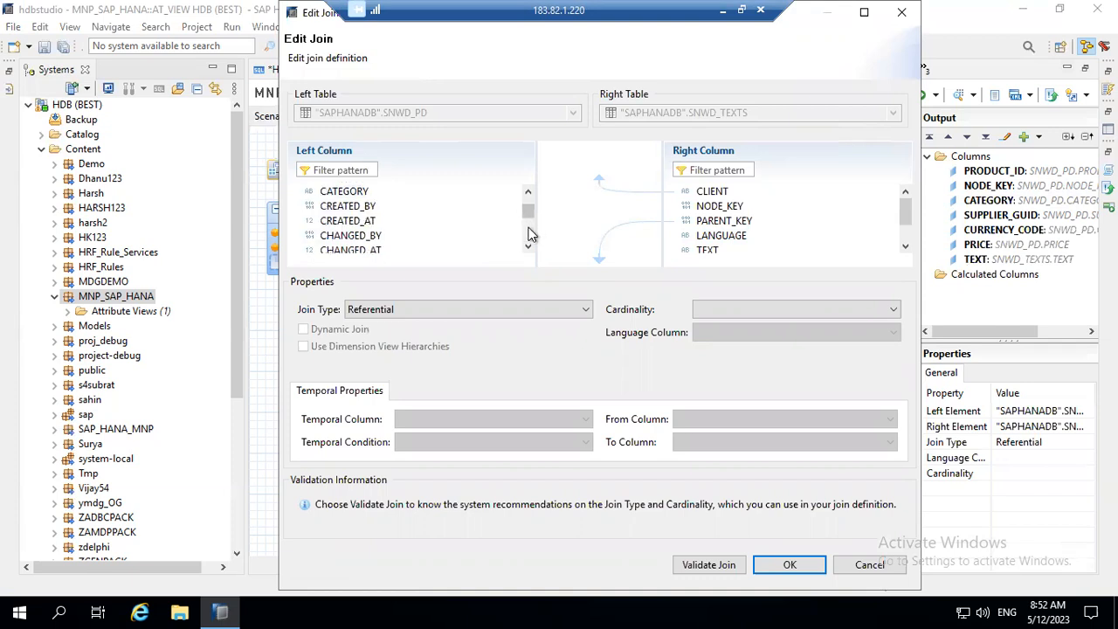
scroll(528, 234, "down", 1)
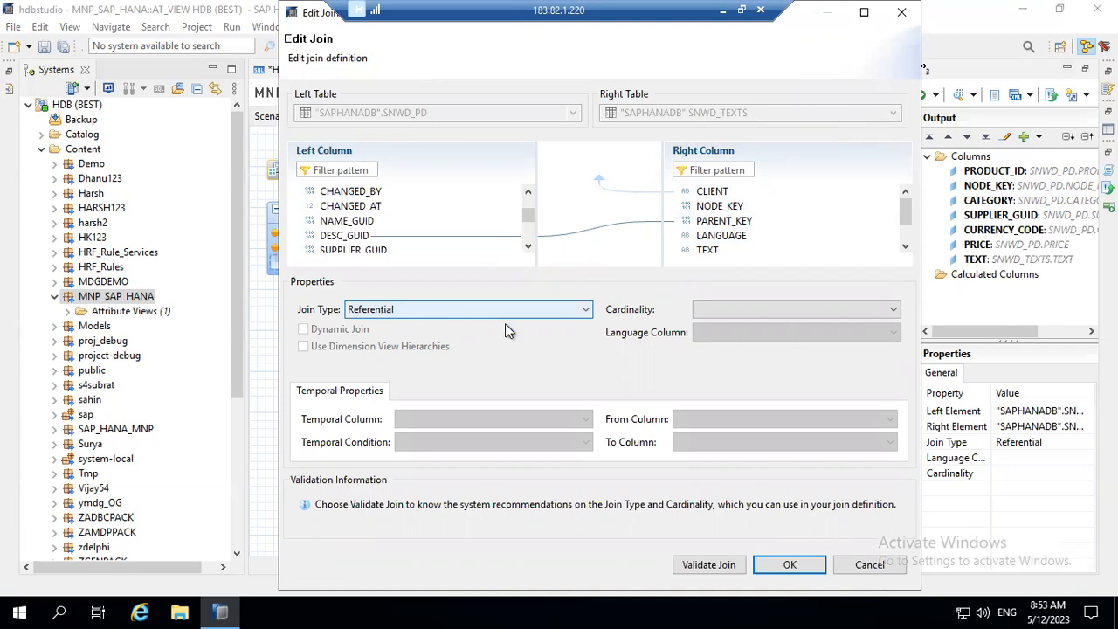
left_click(789, 565)
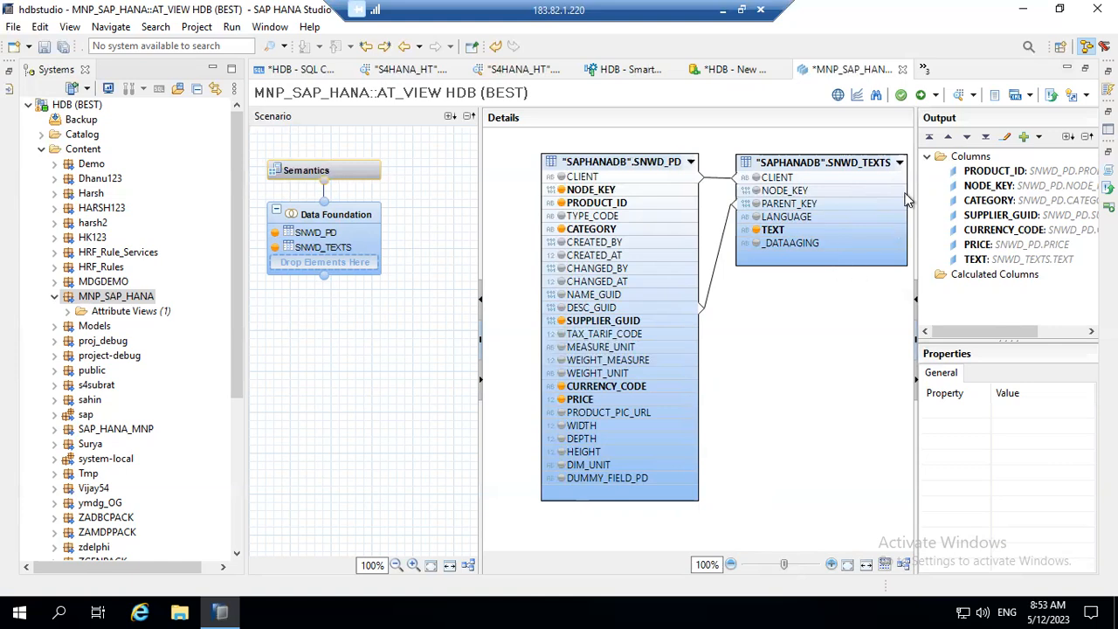
Step: Validate the AT_VIEW model, then save and activate it
left_click(904, 98)
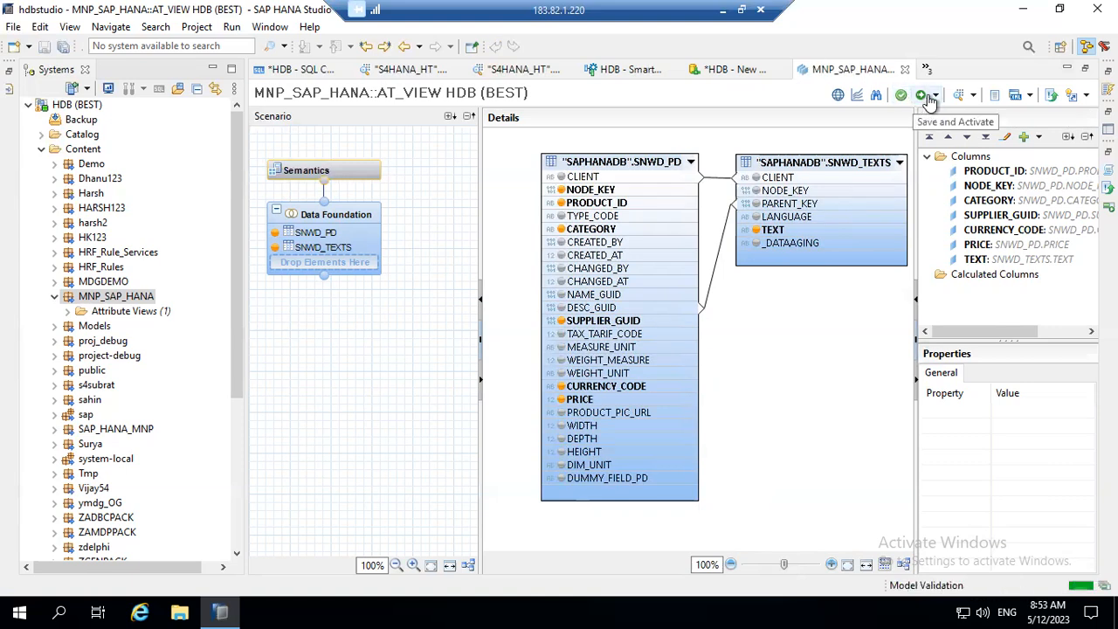
left_click(934, 95)
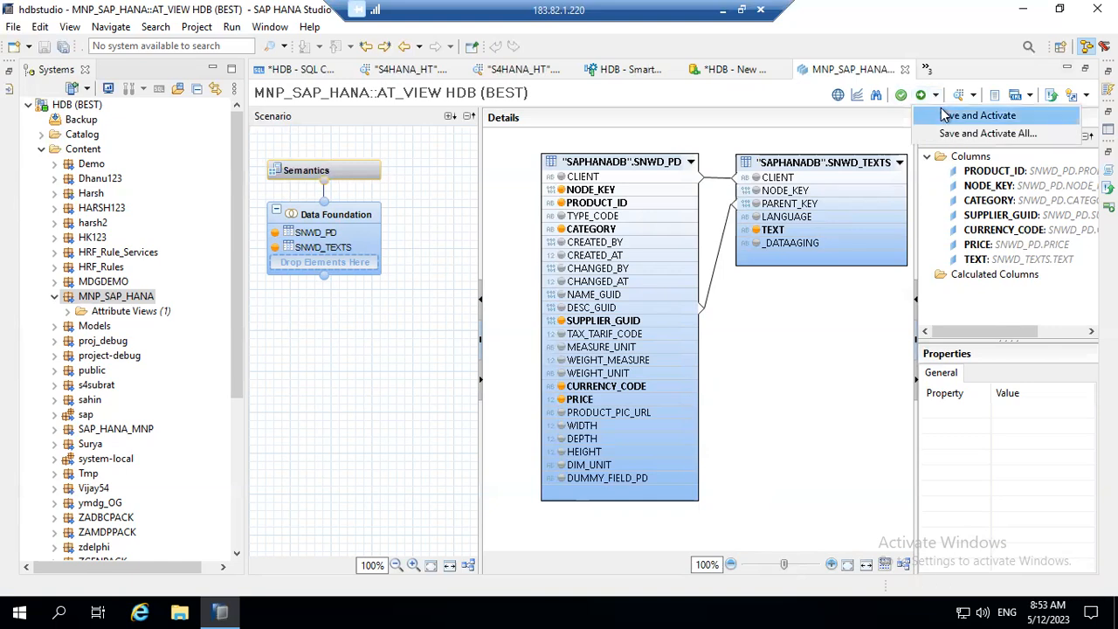
left_click(943, 115)
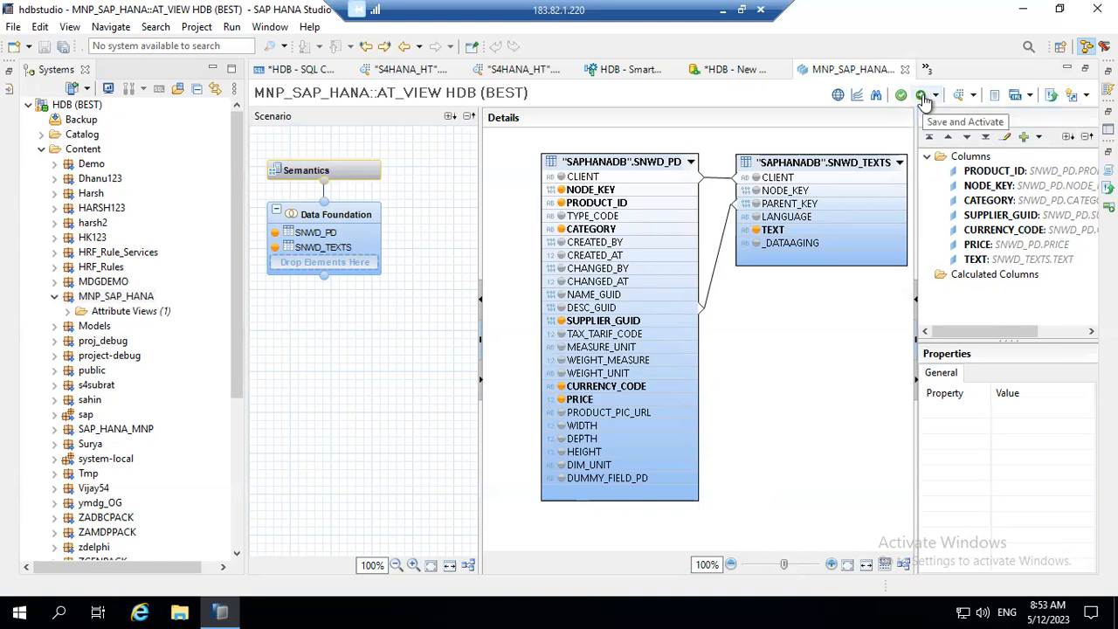
Step: Try to open AT_VIEW in the Data Preview Editor
left_click(973, 97)
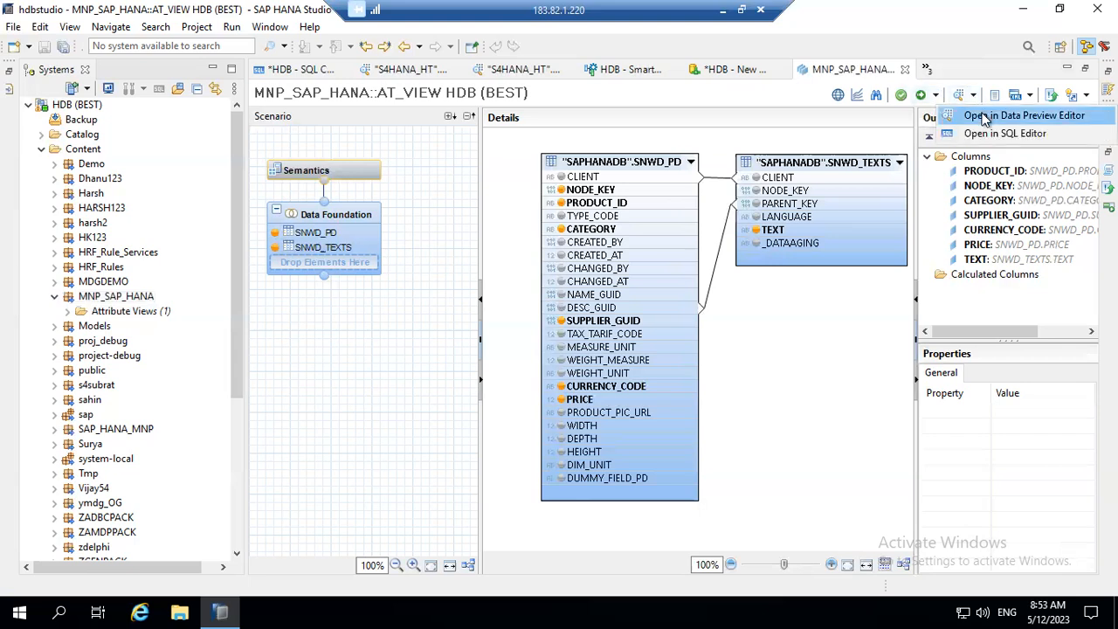
left_click(984, 117)
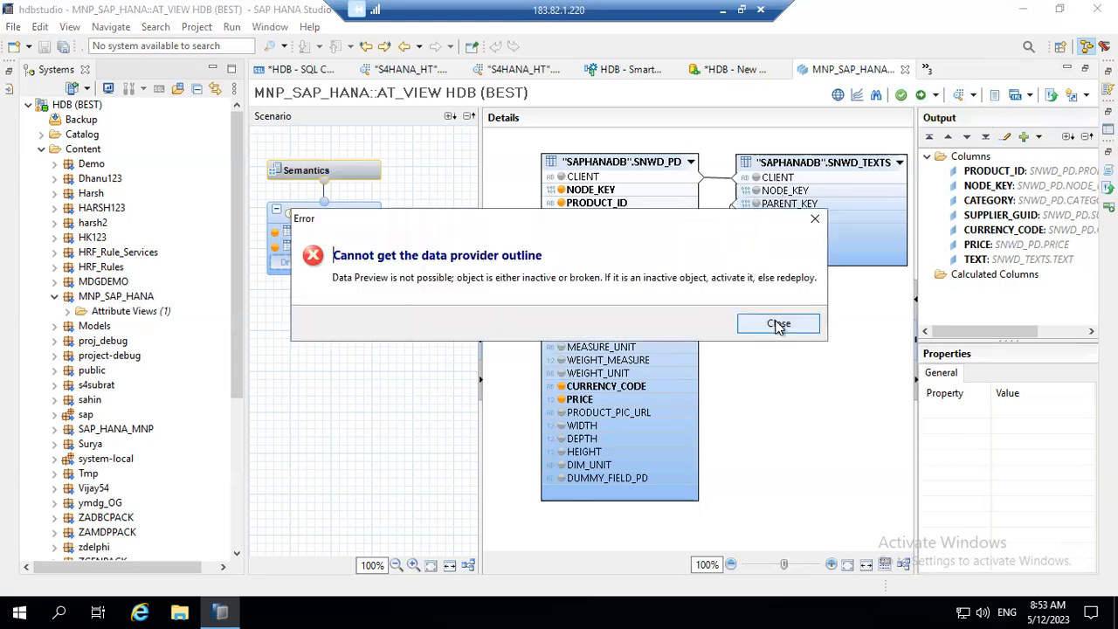
left_click(778, 324)
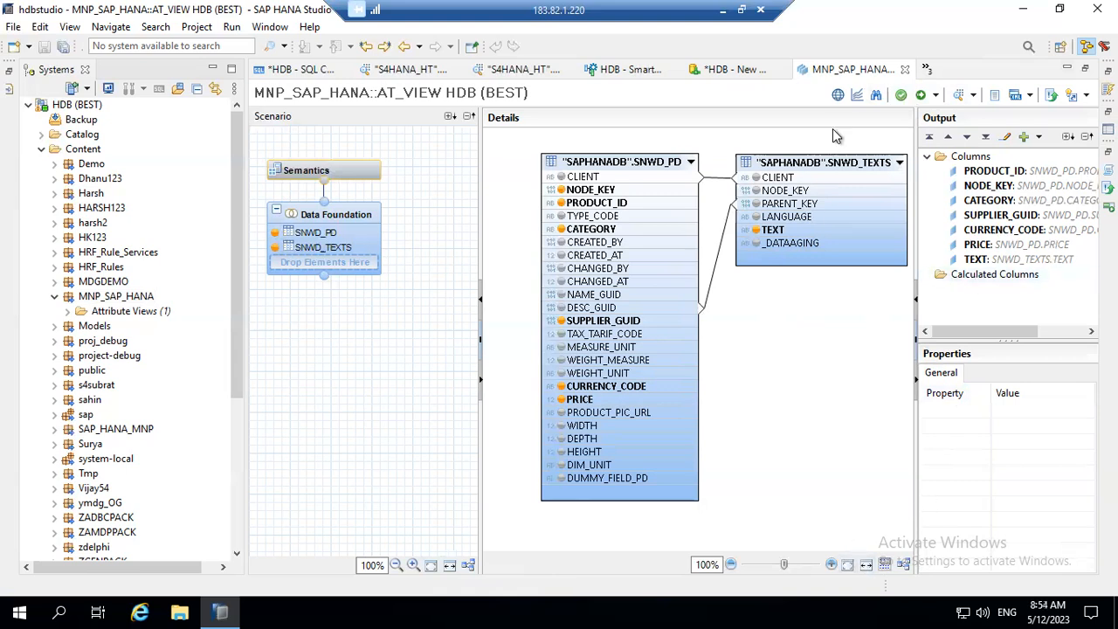
Step: Save and activate the AT_VIEW attribute view again
left_click(922, 96)
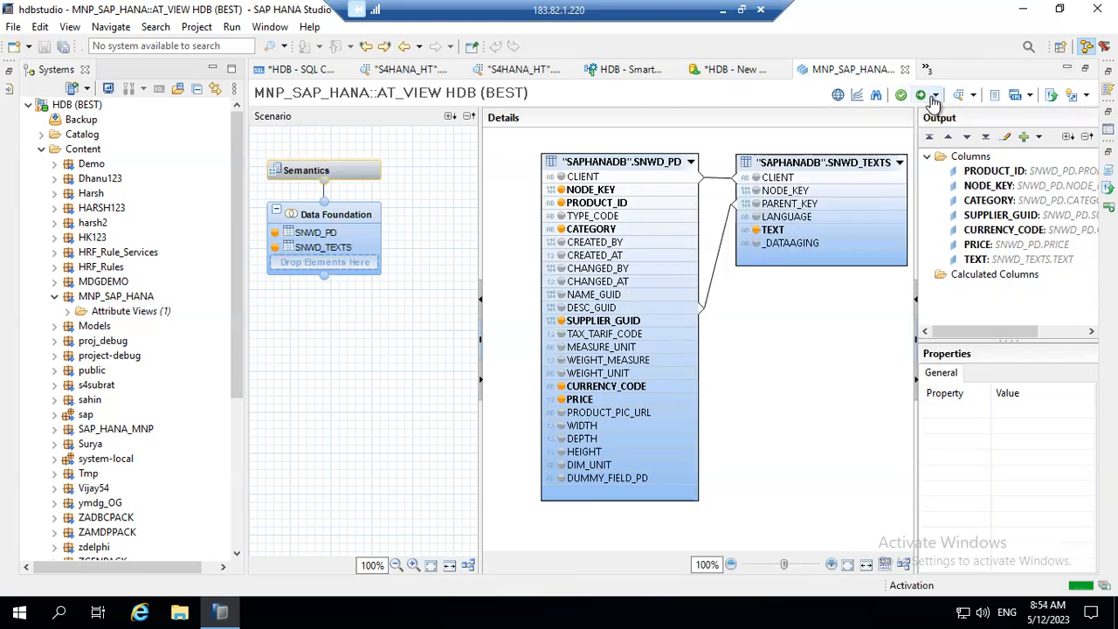
left_click(935, 96)
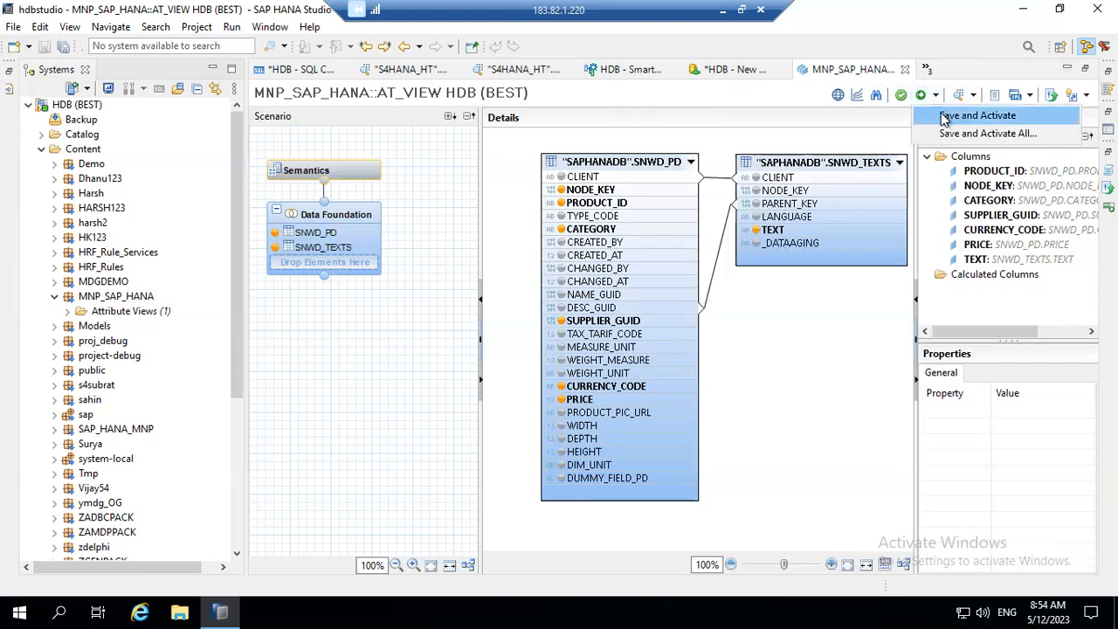
left_click(943, 117)
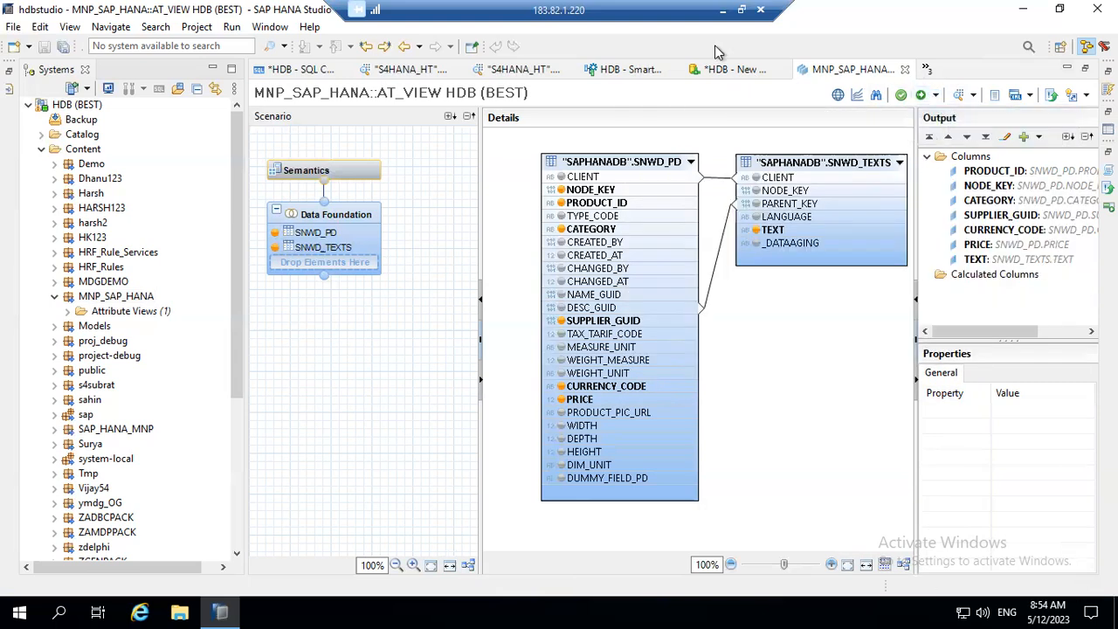
Step: Close the New Remote Source 1 editor without saving, and close the Smart Data Access monitor
left_click(736, 69)
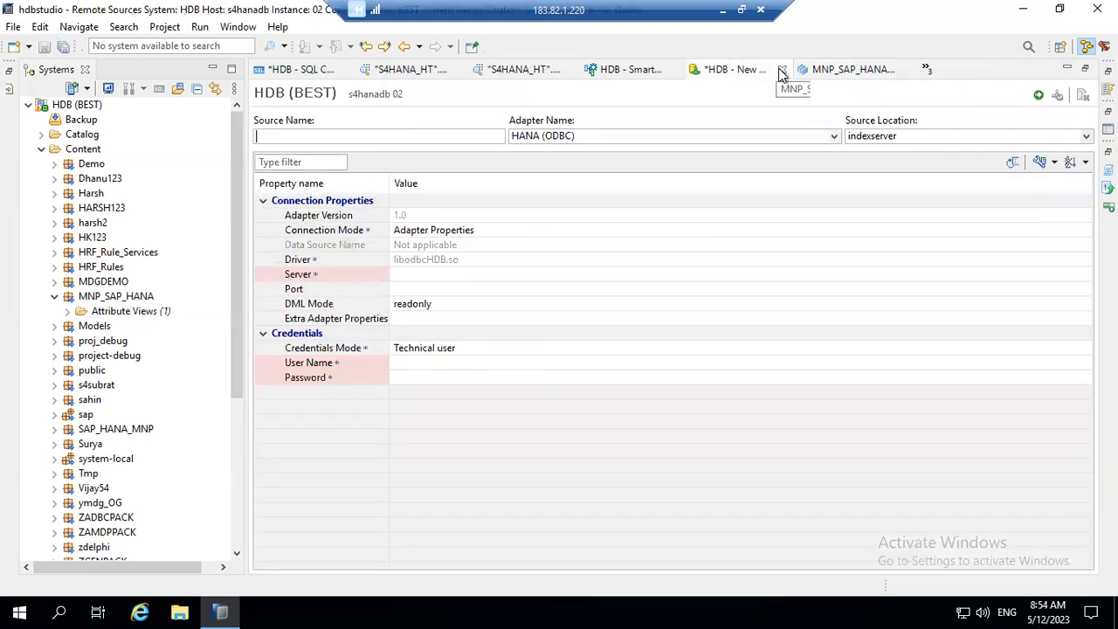
left_click(781, 70)
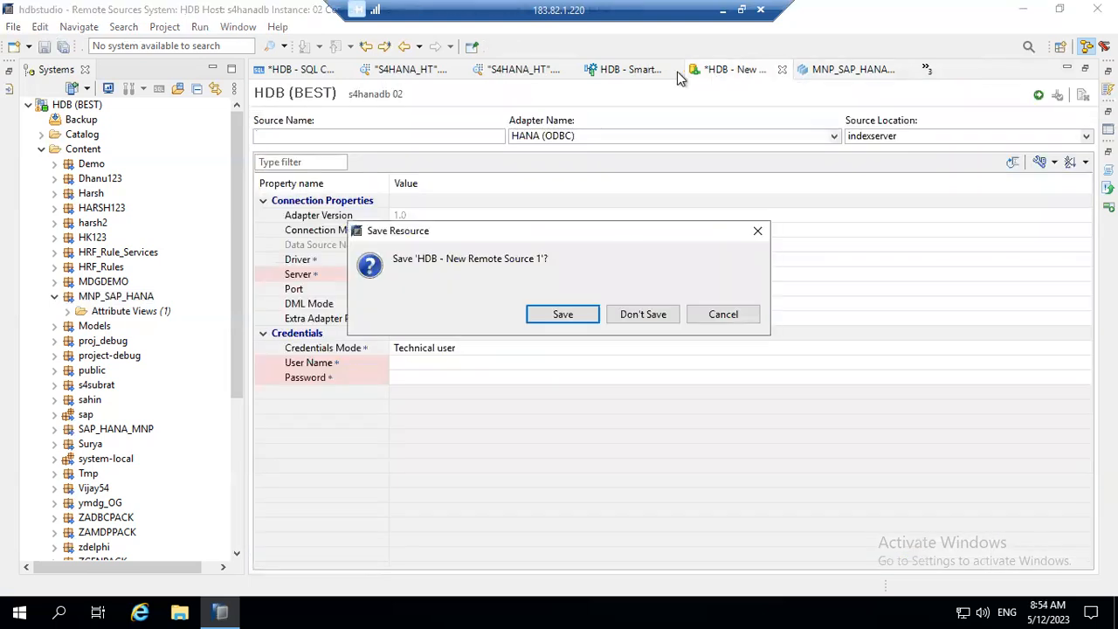
left_click(642, 315)
left_click(730, 72)
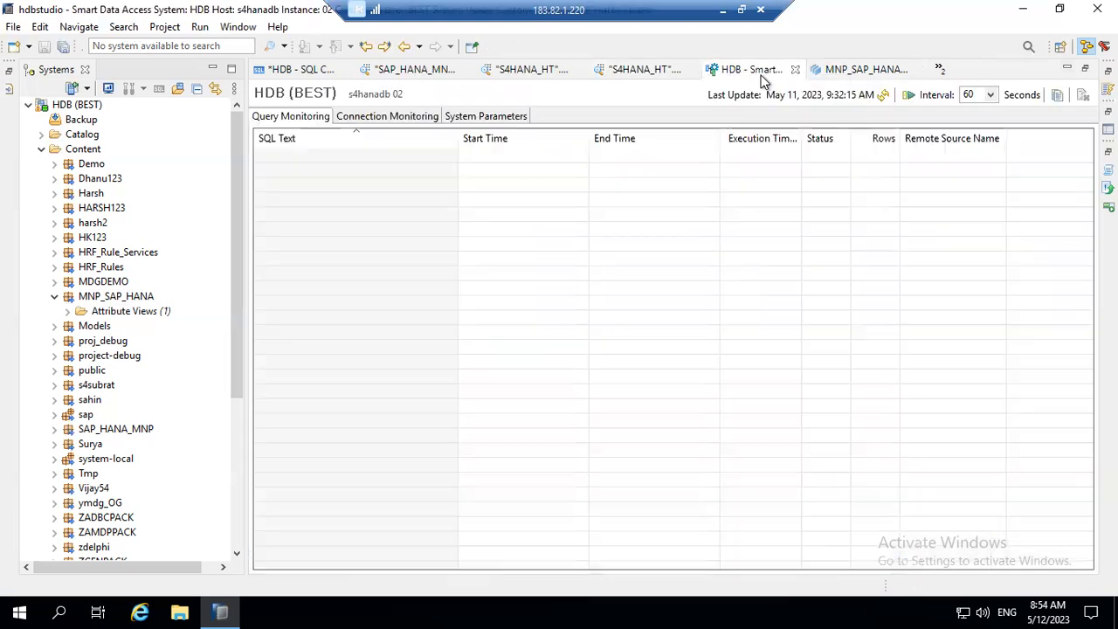
left_click(795, 69)
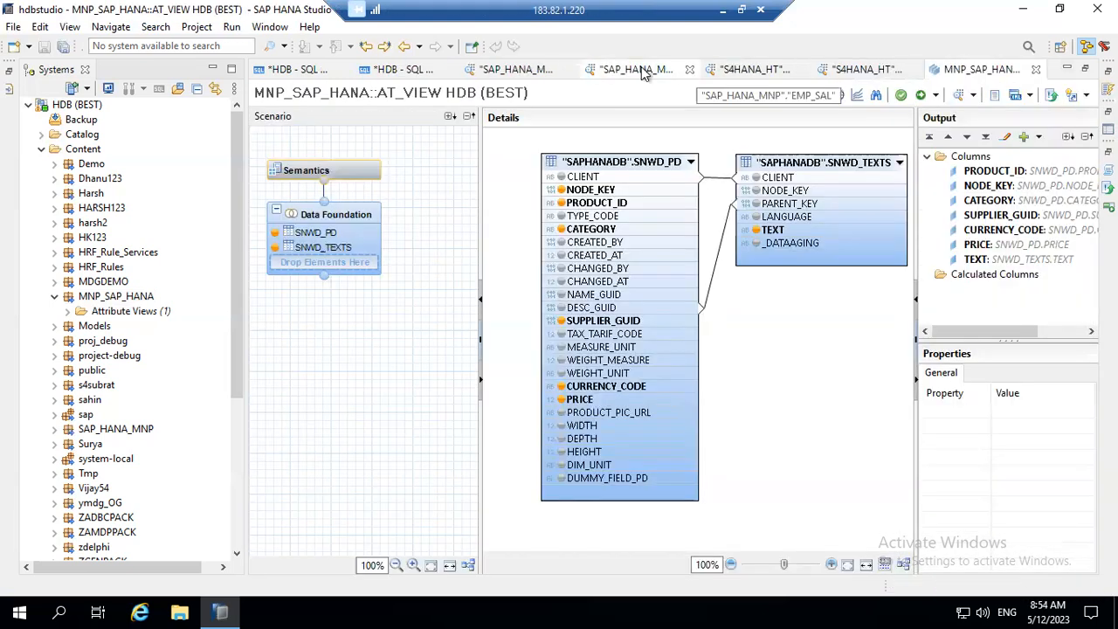
Step: Close the data previews of the SAP_HANA_MNP tables EMP_SAL and EMP_ADD
left_click(630, 71)
left_click(689, 69)
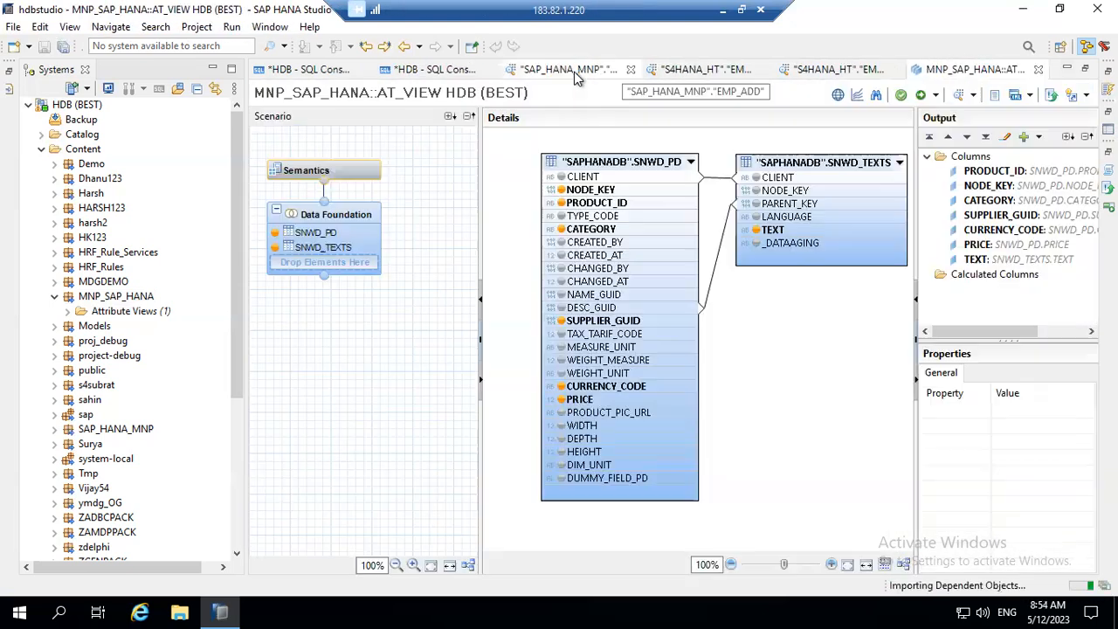
left_click(602, 70)
left_click(630, 69)
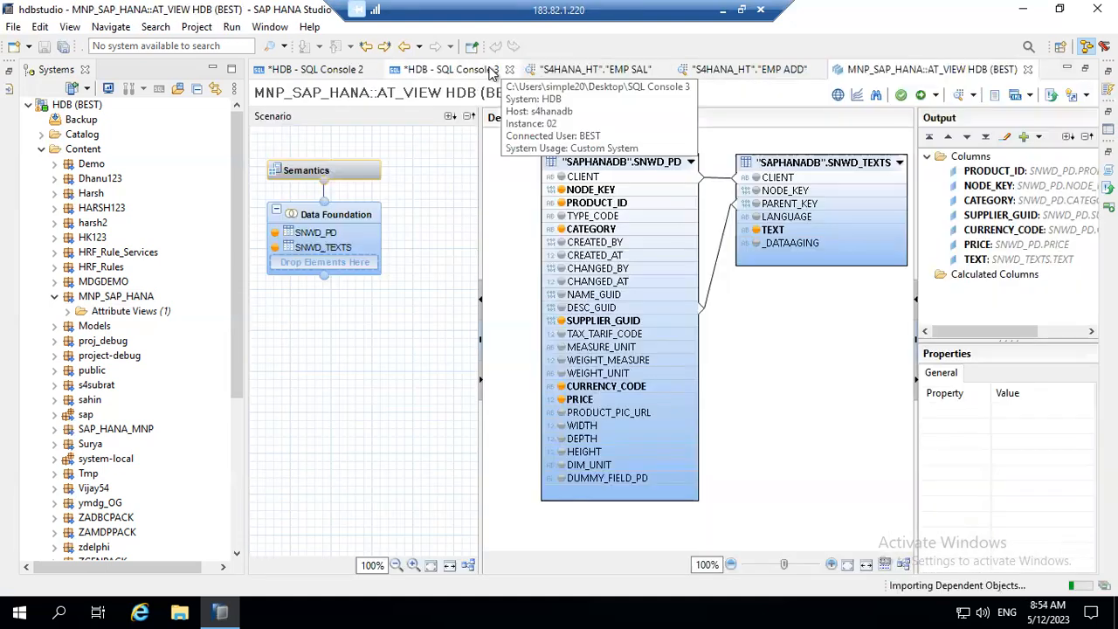
Step: Close SQL Console 3 and SQL Console 2 without saving them
left_click(507, 69)
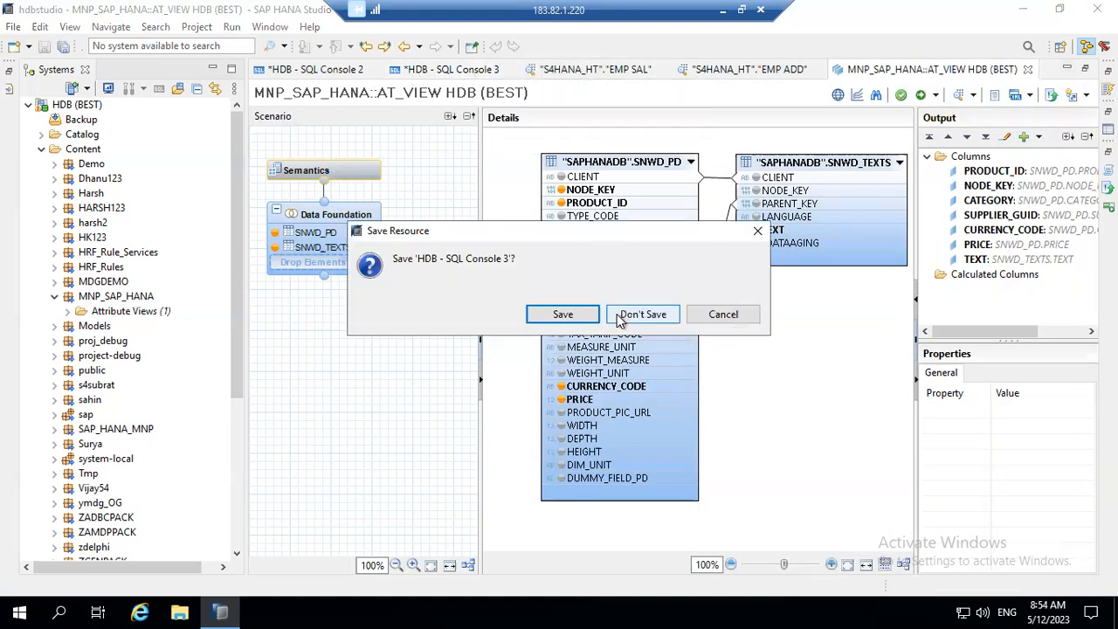
left_click(643, 315)
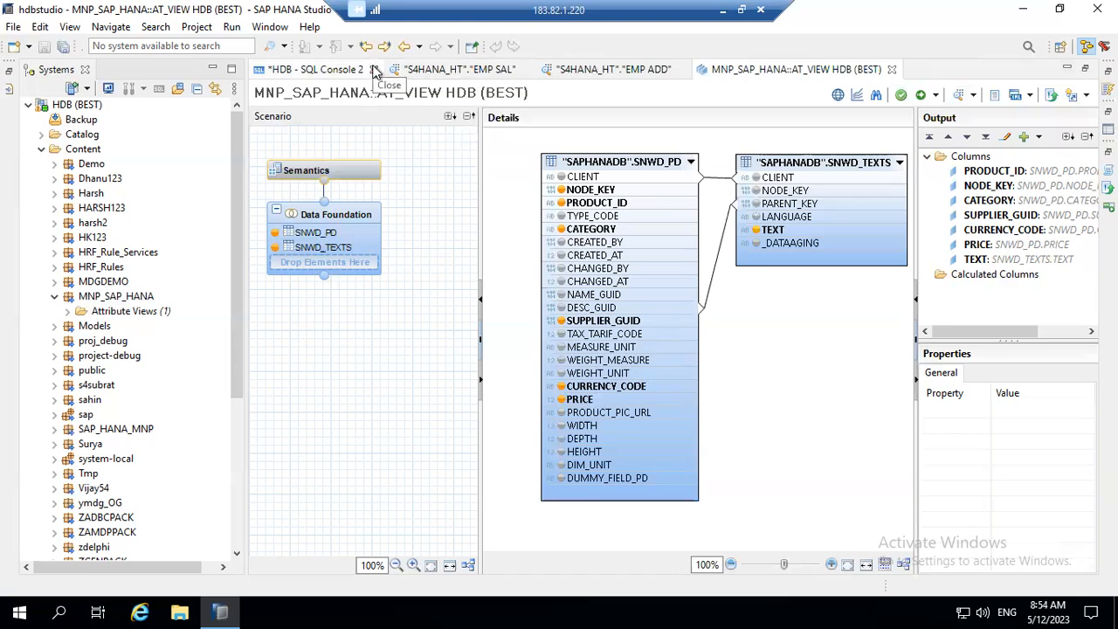
left_click(376, 69)
left_click(626, 316)
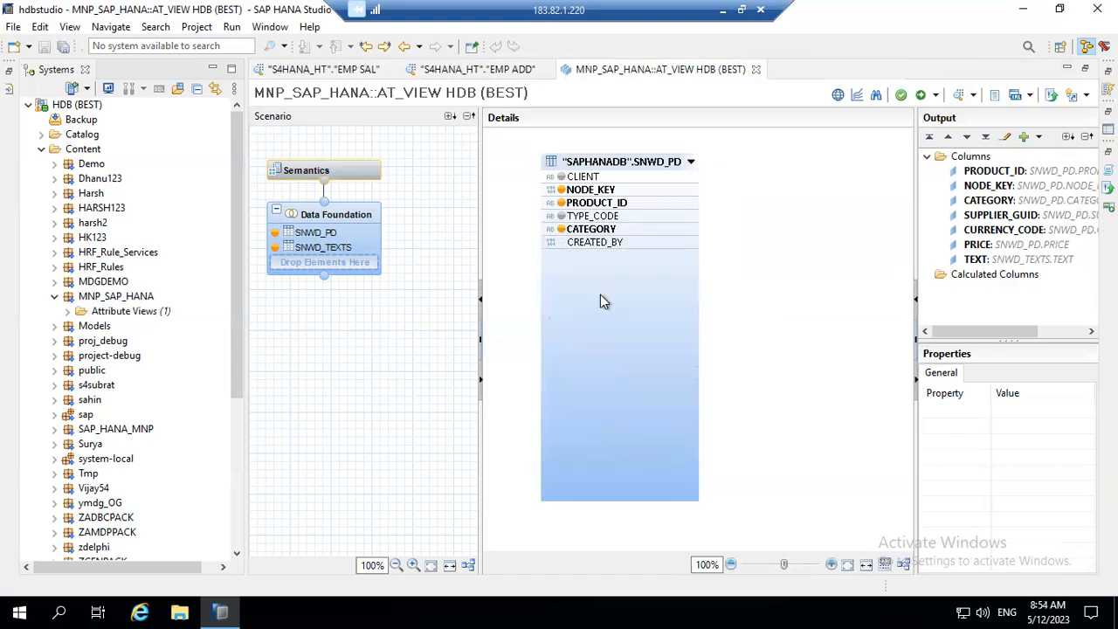
Step: Close the data previews of the S4HANA_HT tables EMP SAL and EMP ADD
left_click(388, 69)
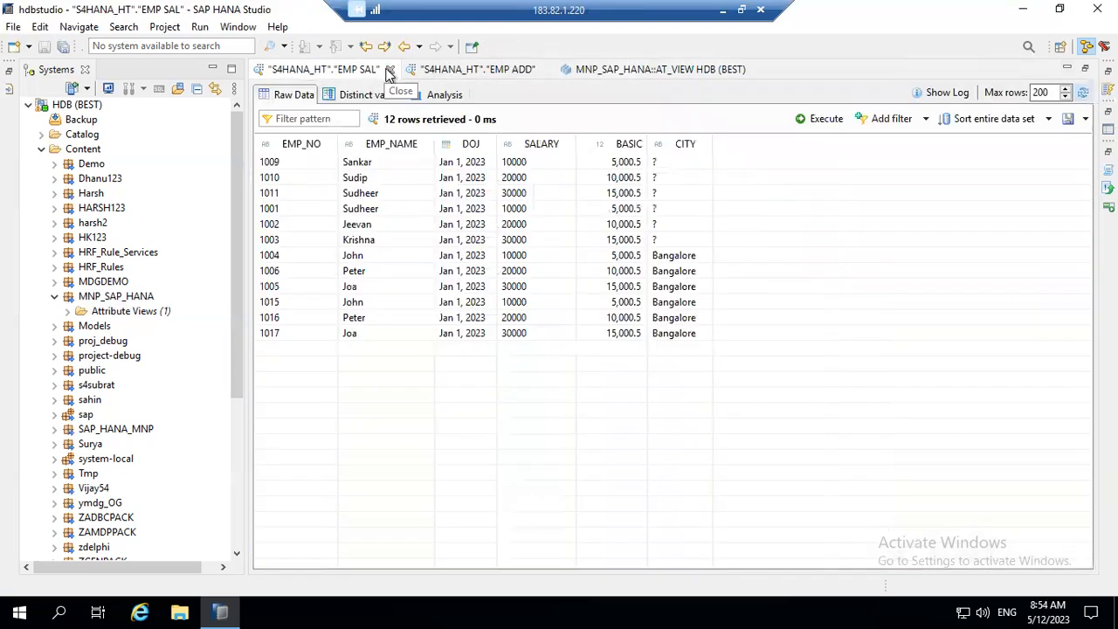
left_click(390, 69)
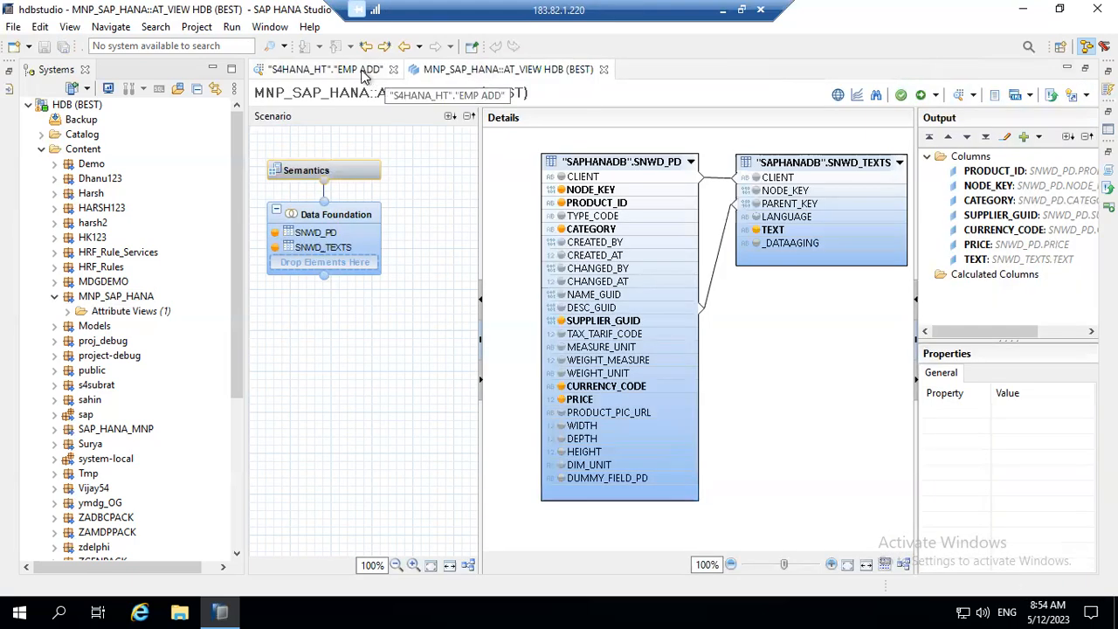
left_click(388, 69)
left_click(390, 69)
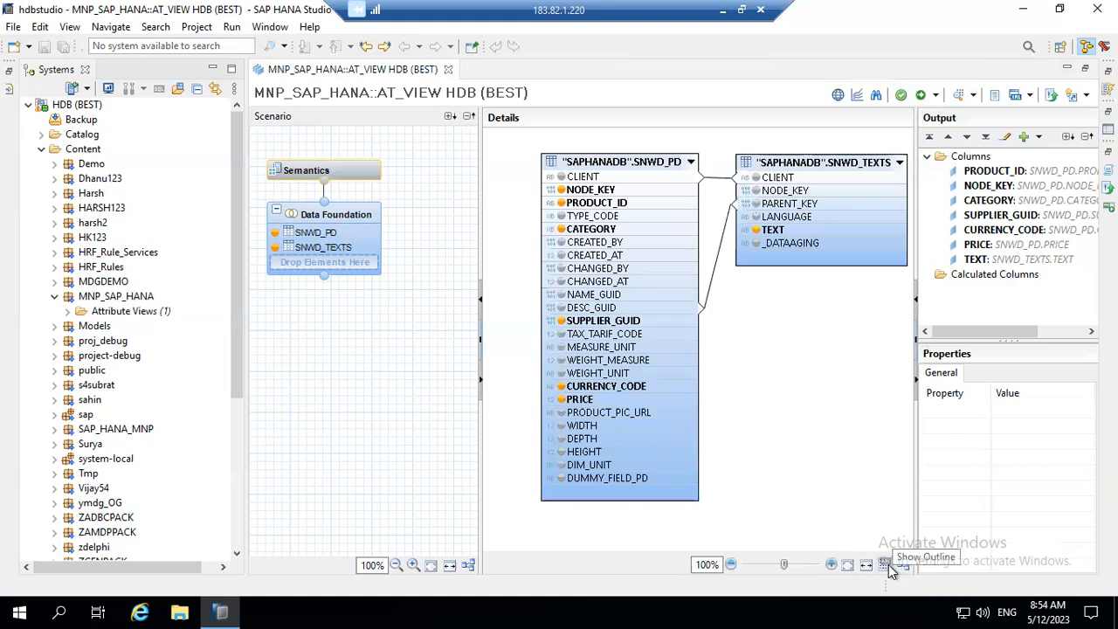
Step: Auto-arrange the SNWD_PD and SNWD_TEXTS tables in the join diagram of AT_VIEW
left_click(887, 566)
left_click(888, 566)
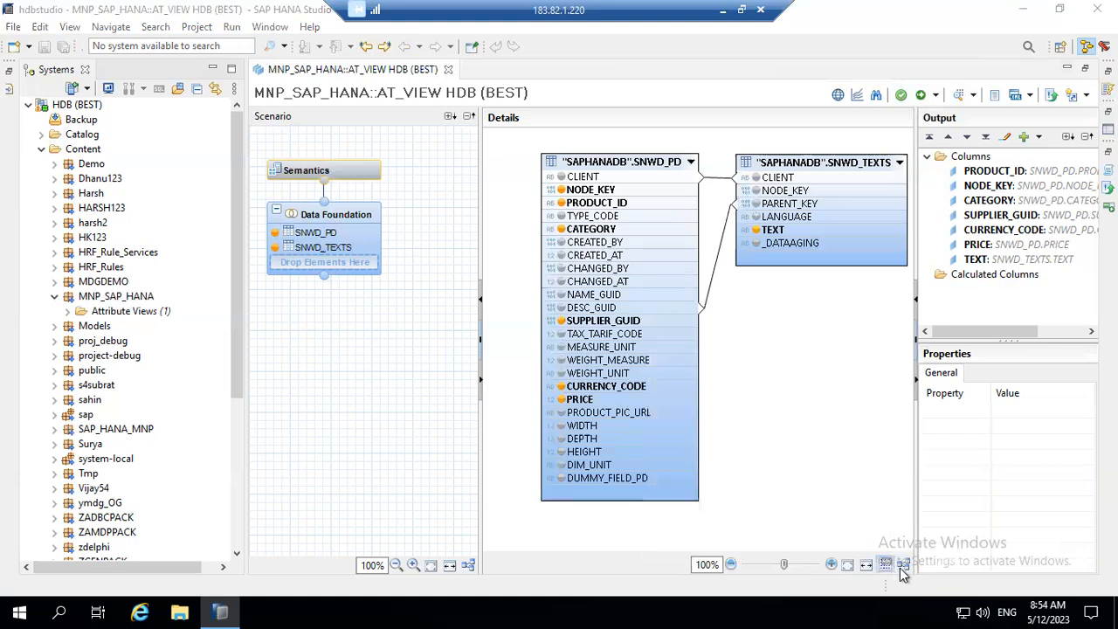
left_click(905, 569)
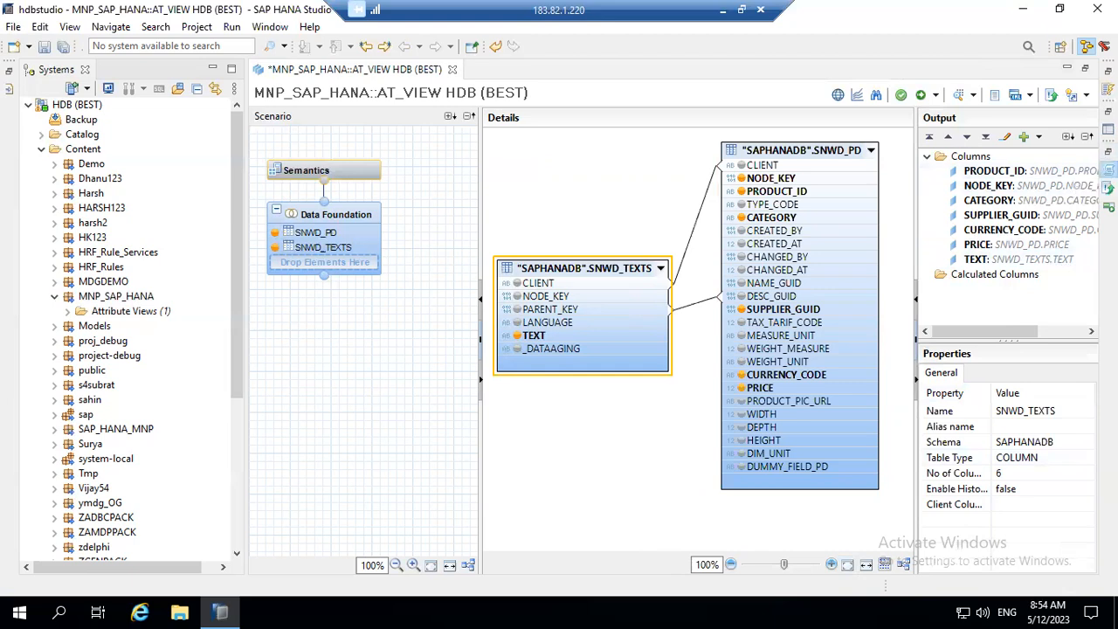
Step: Examine the error details of the latest AT_VIEW activation job in the job log, then close the details and the log
left_click(1106, 169)
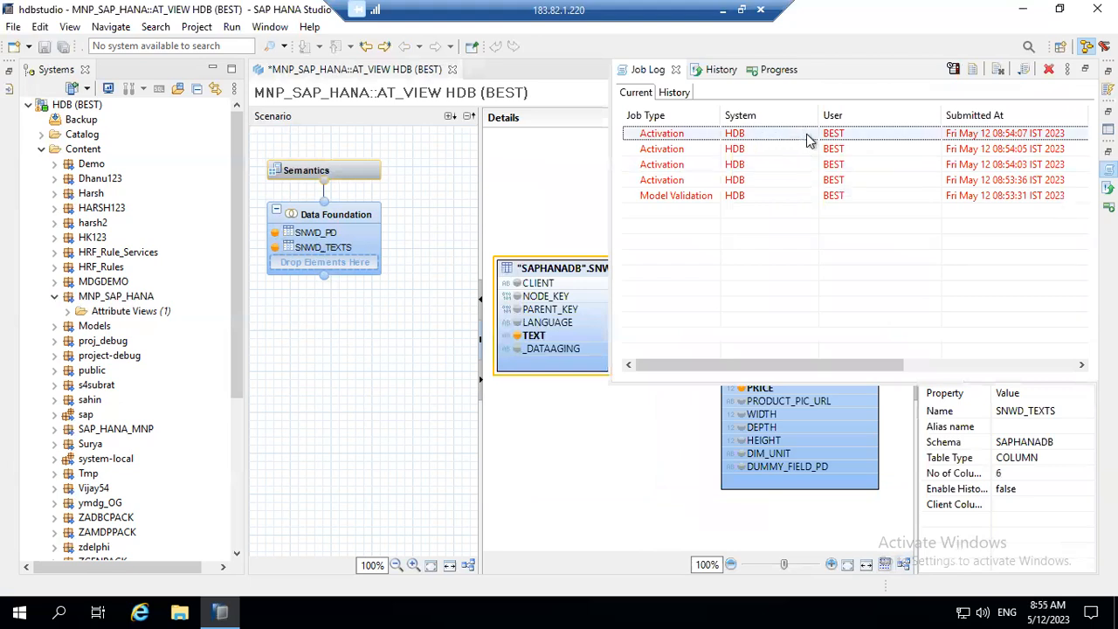
left_click(706, 135)
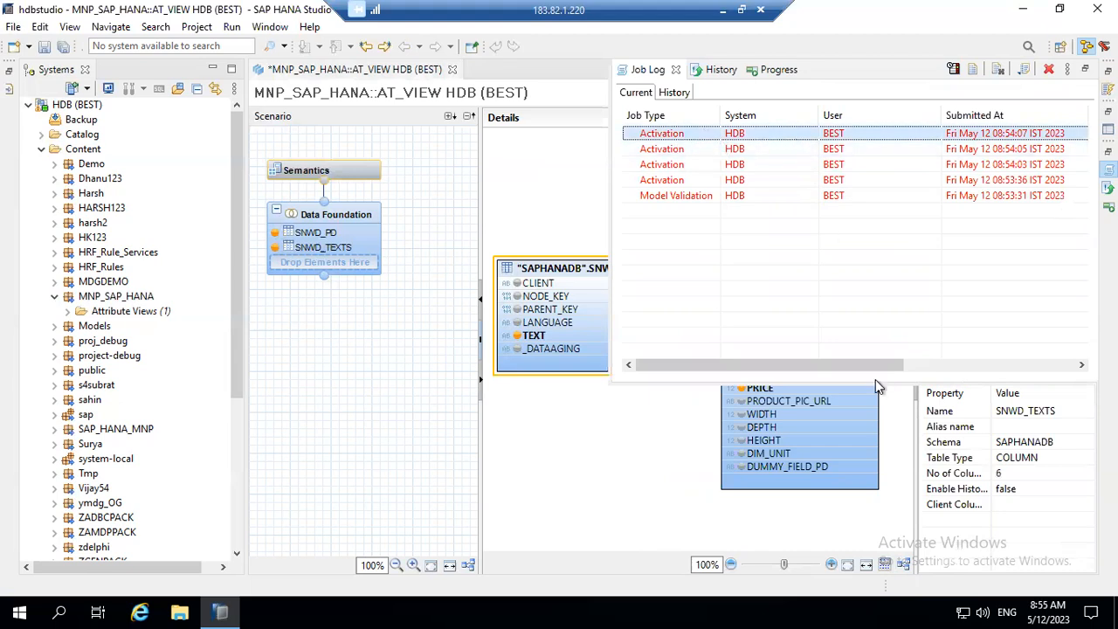
left_click(934, 366)
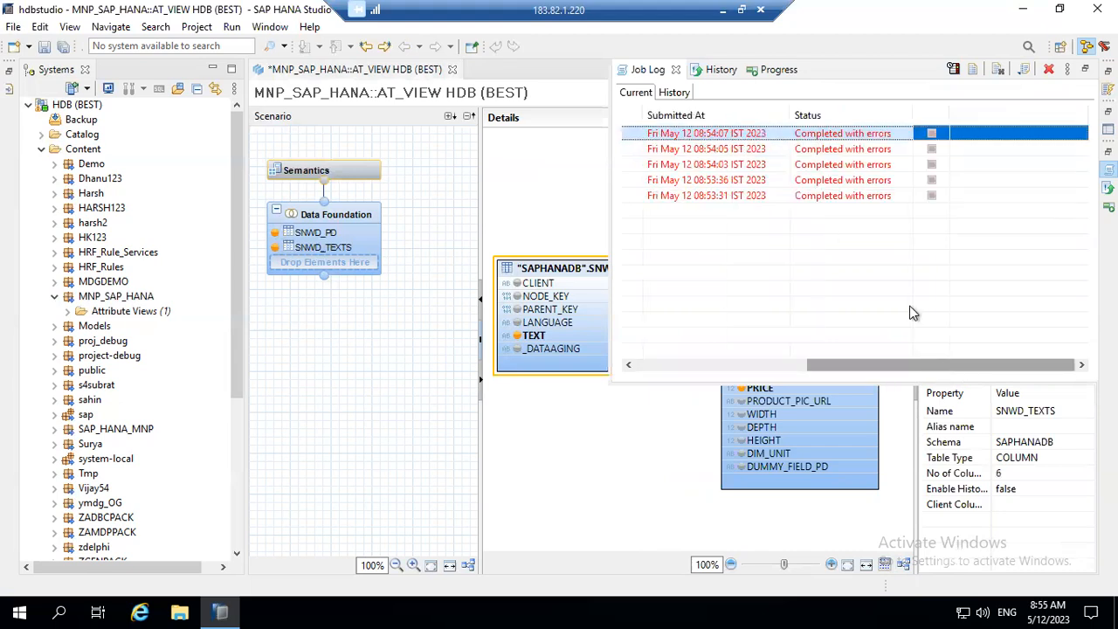
double_click(880, 141)
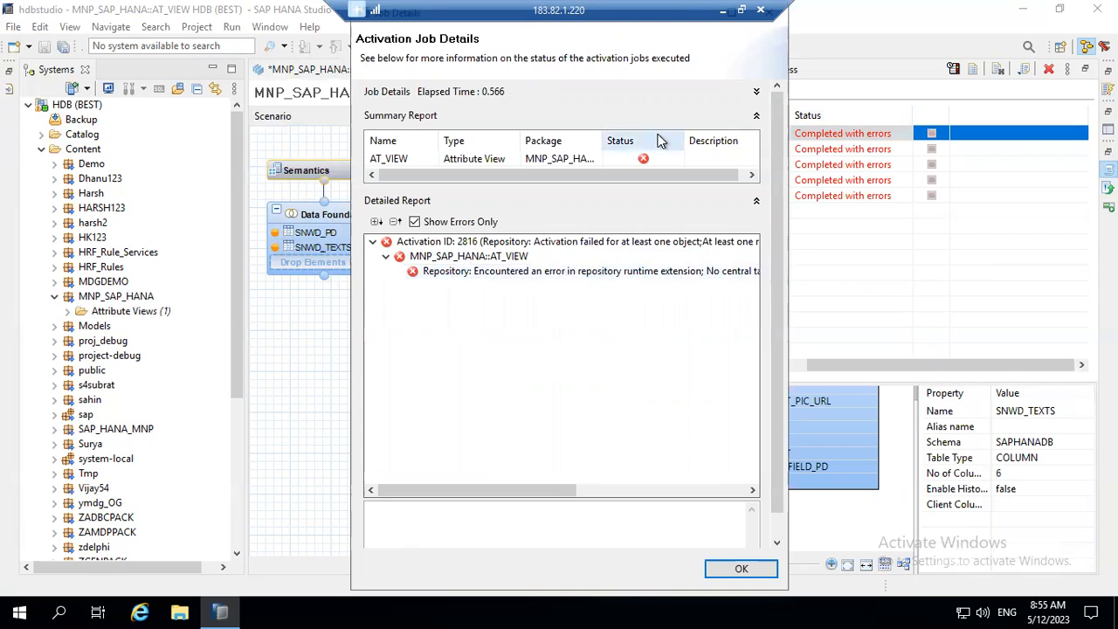
left_click(760, 9)
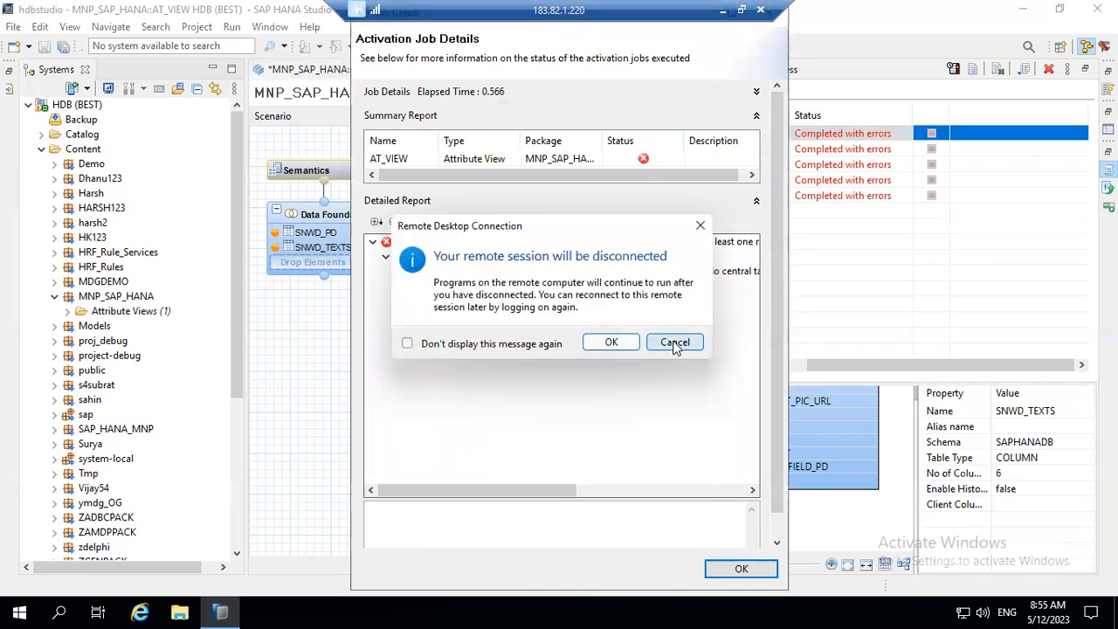
left_click(674, 342)
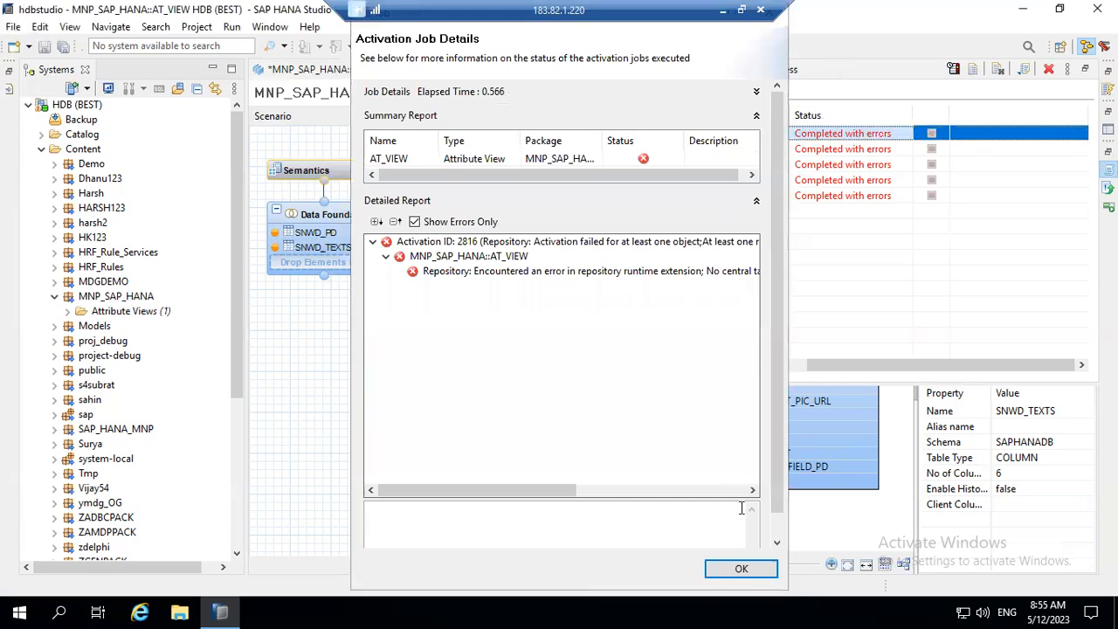
left_click(744, 569)
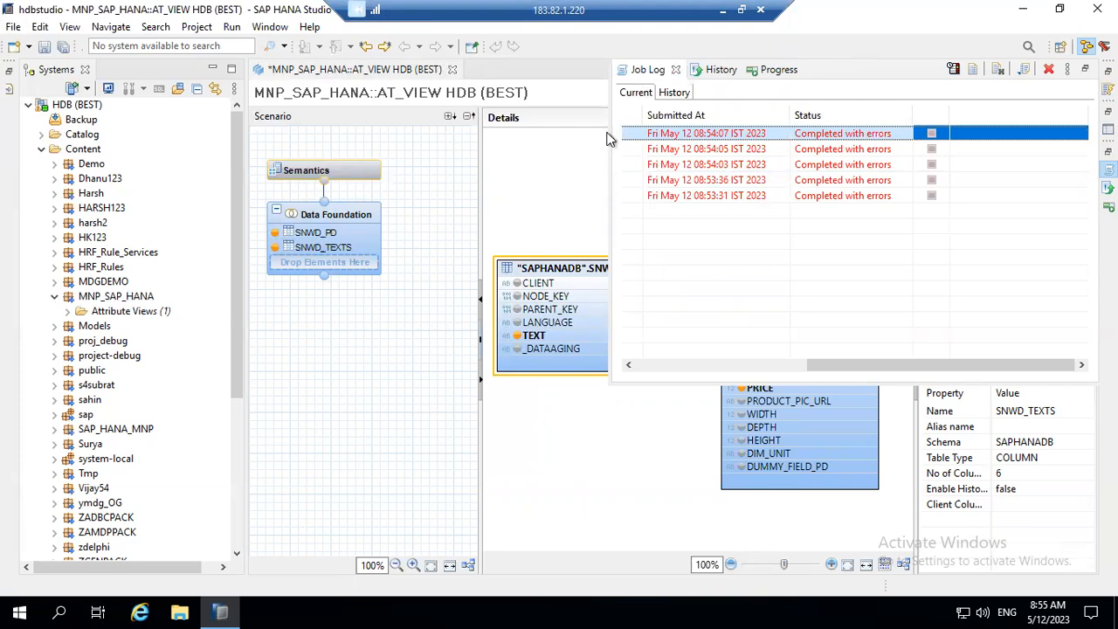
left_click(799, 150)
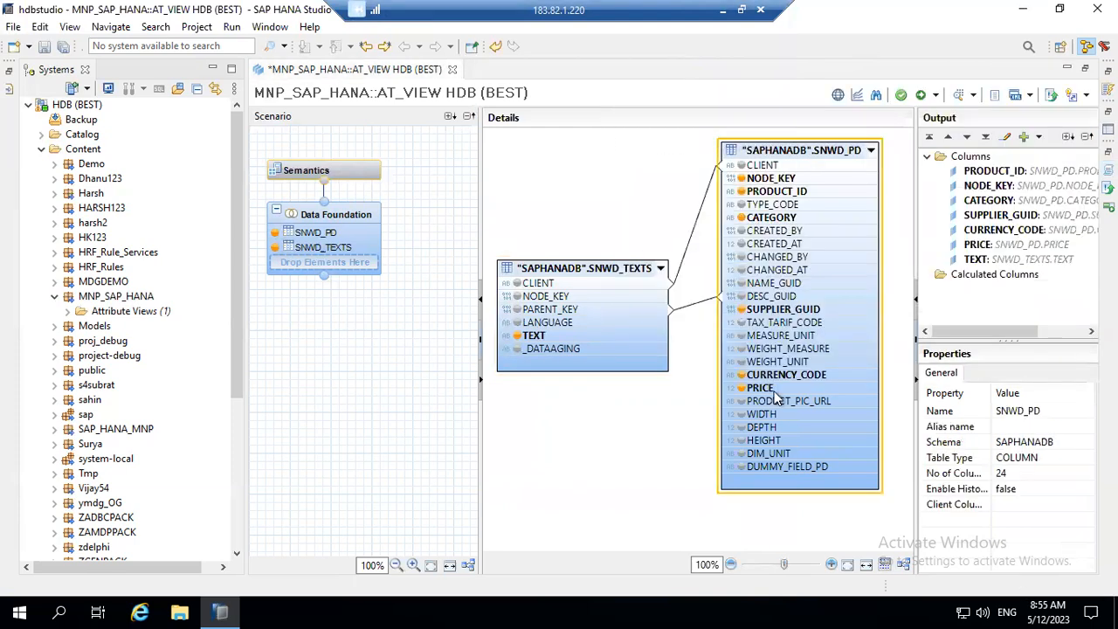
Step: Set the Key property of the NODE_KEY output column to True
left_click(1023, 173)
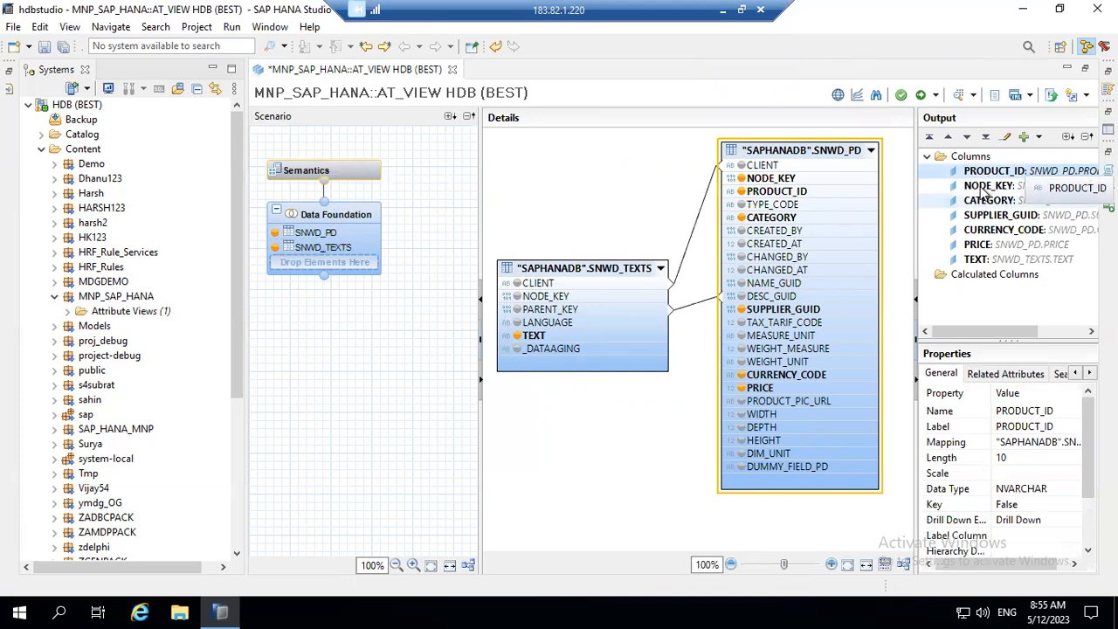
left_click(984, 188)
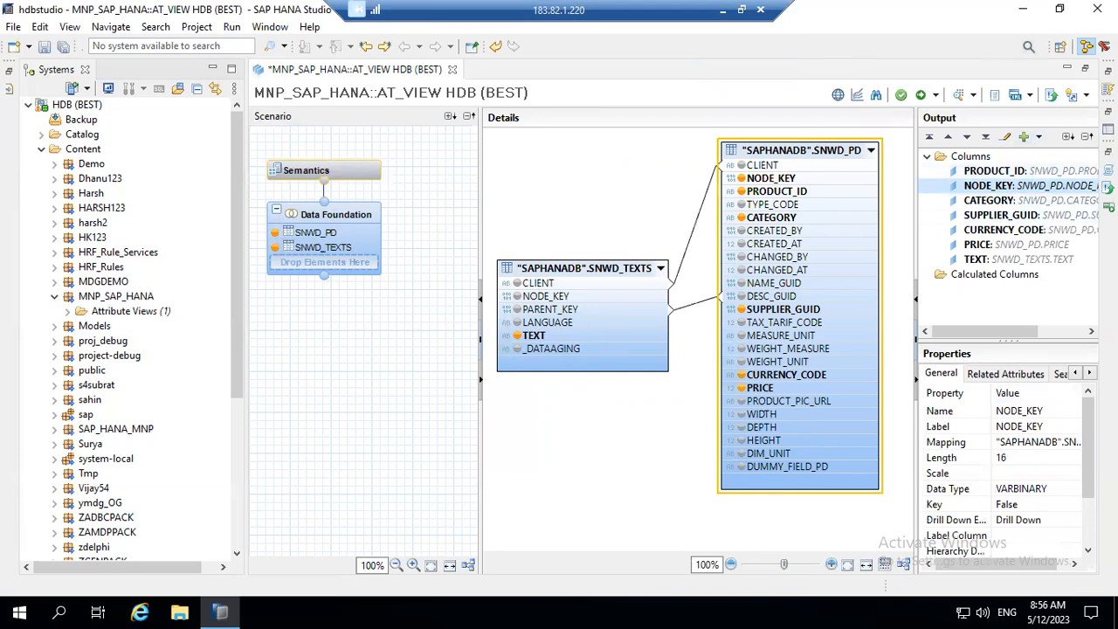
scroll(1004, 471, "down", 2)
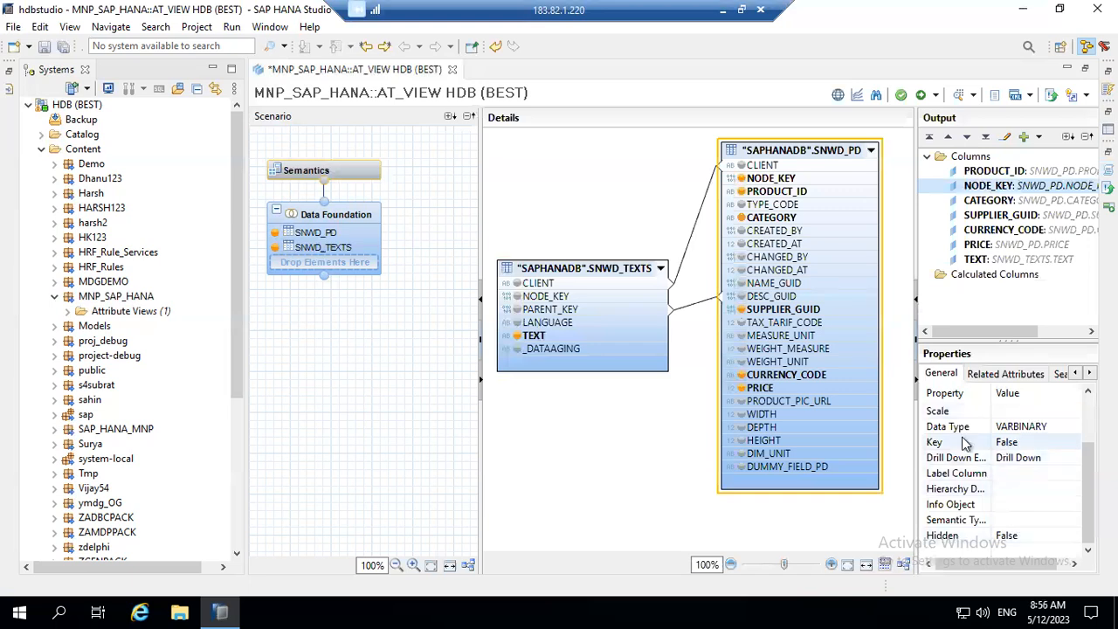
left_click(1016, 444)
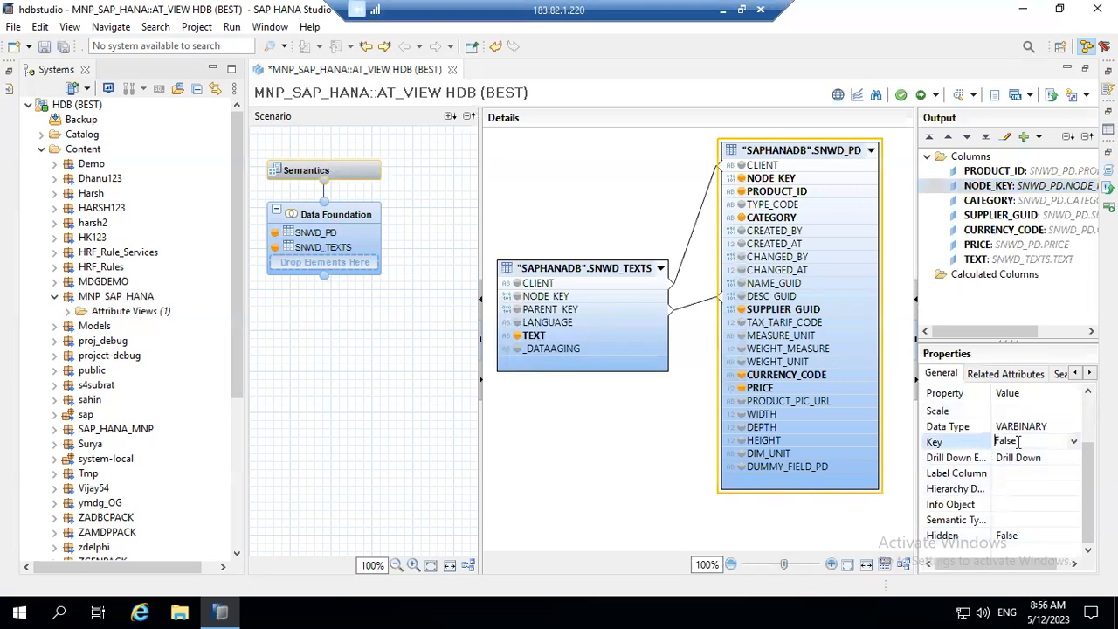
left_click(1075, 442)
left_click(1043, 455)
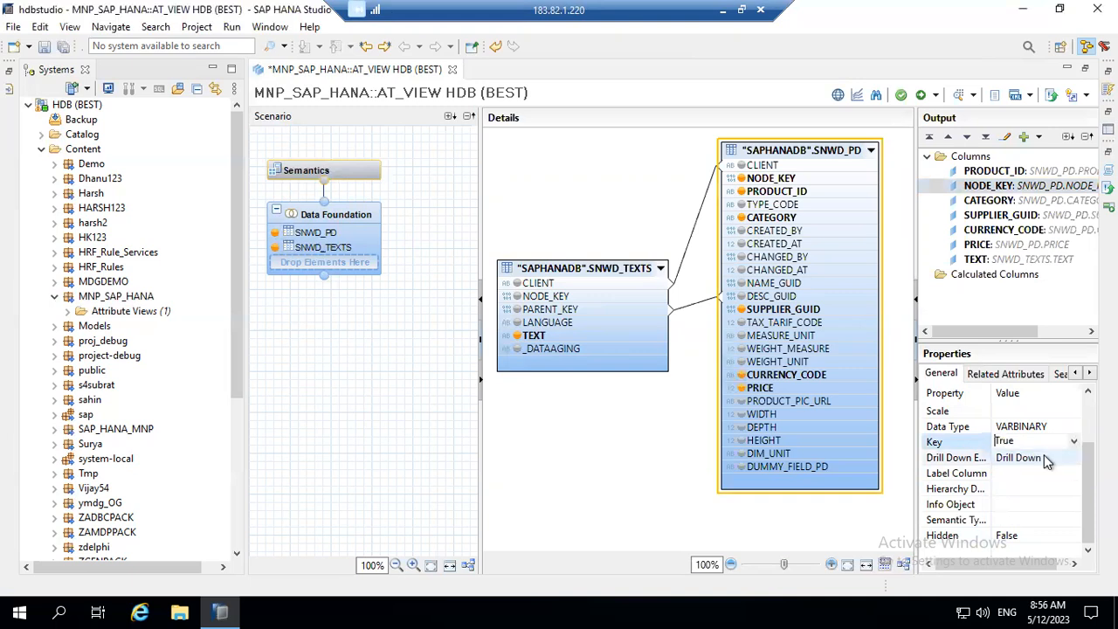
scroll(1083, 397, "up", 3)
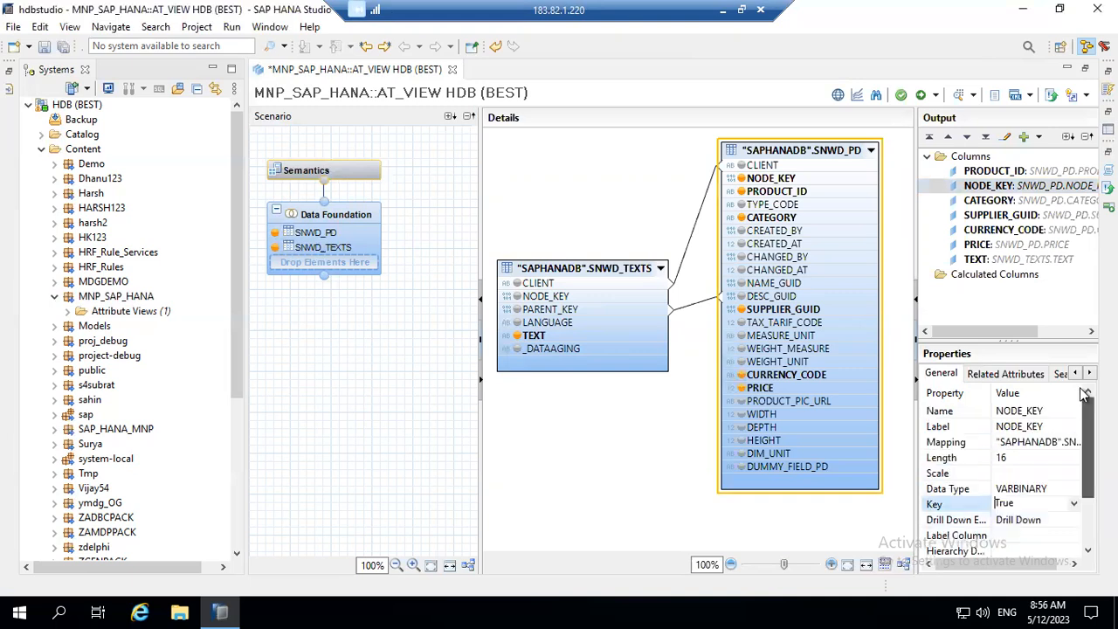
Step: Save and activate AT_VIEW, then check the status of the new activation job in the job log
left_click(934, 94)
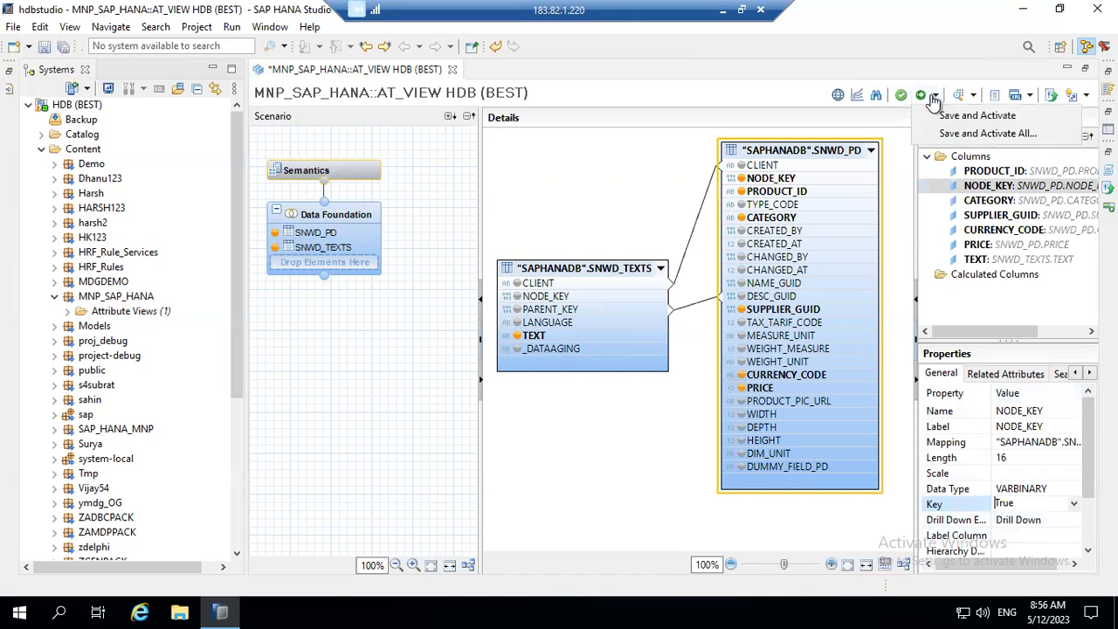
left_click(935, 122)
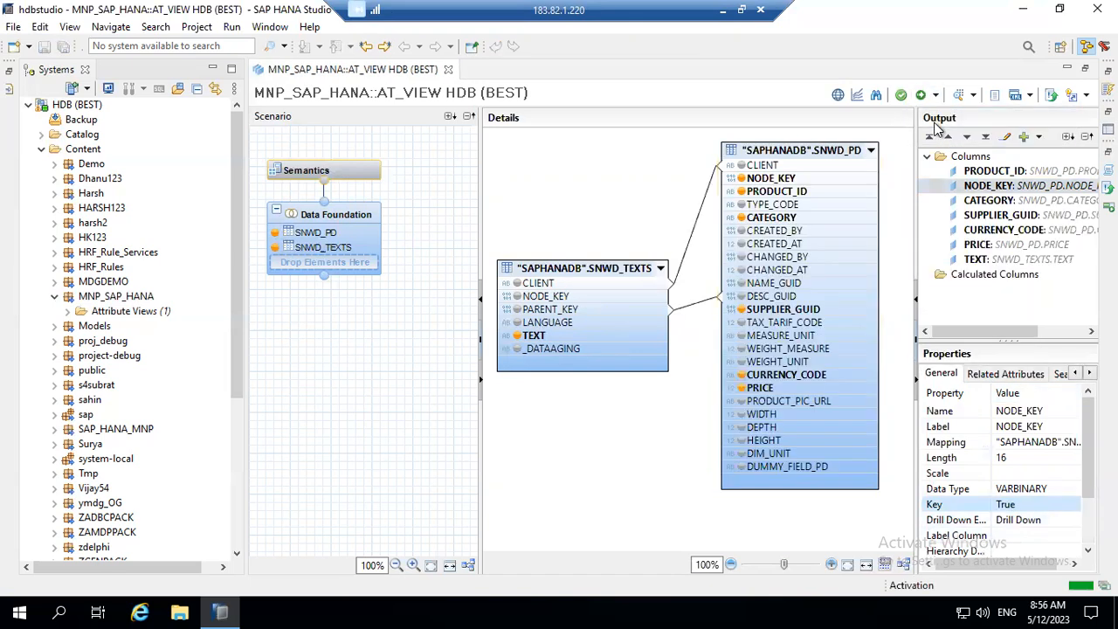
right_click(1021, 186)
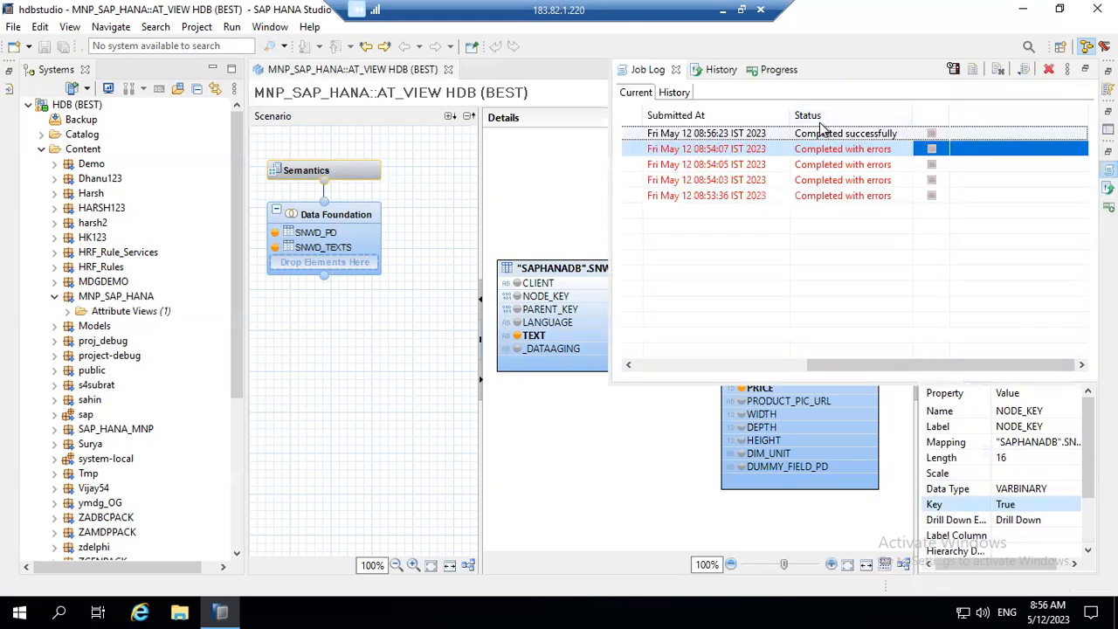
left_click(821, 134)
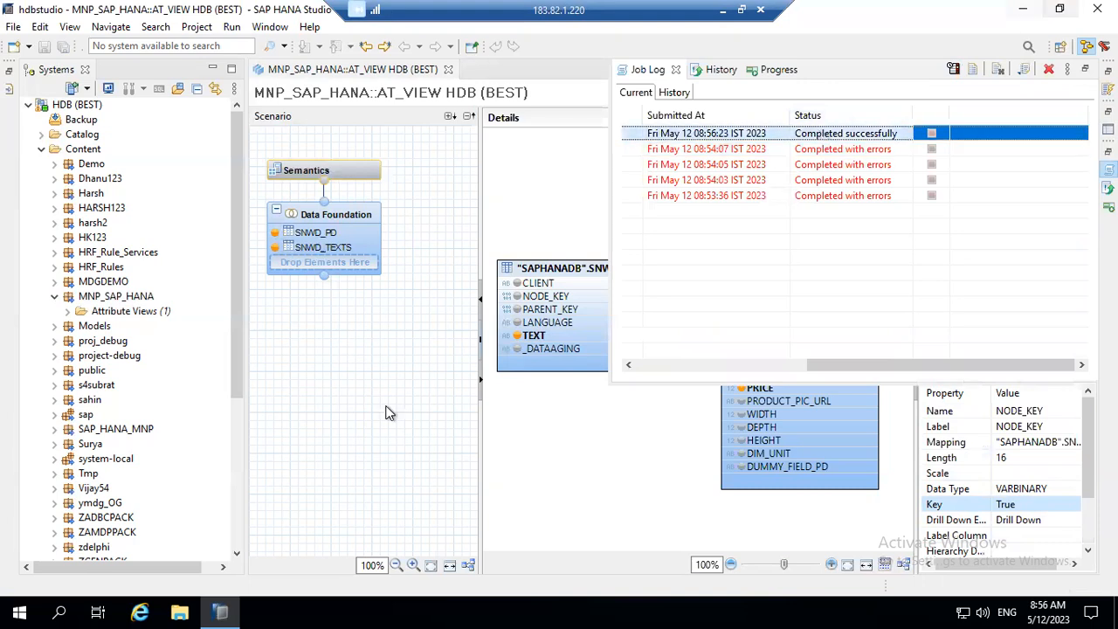
left_click(618, 186)
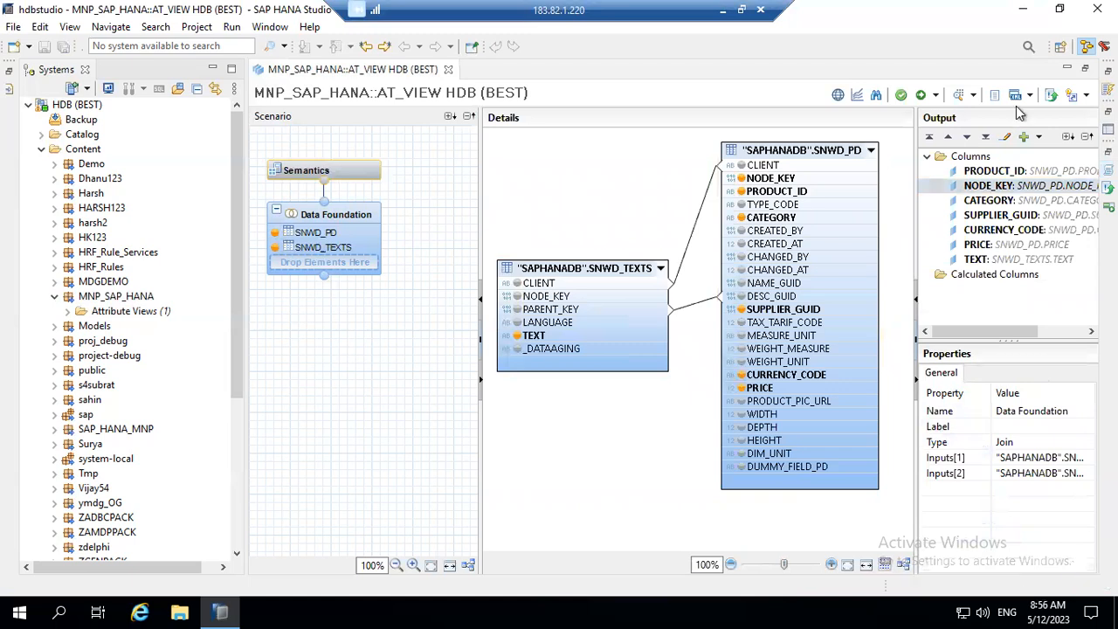
Step: Preview the raw data of AT_VIEW, widening the TEXT column and narrowing the CURRENCY_CODE column
left_click(971, 95)
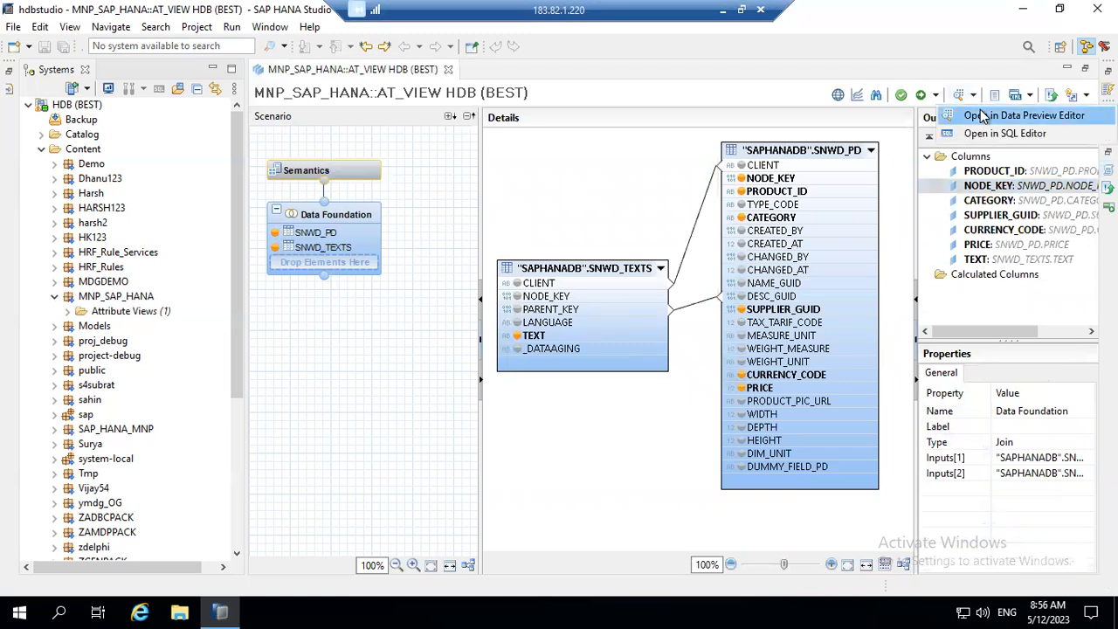
left_click(982, 116)
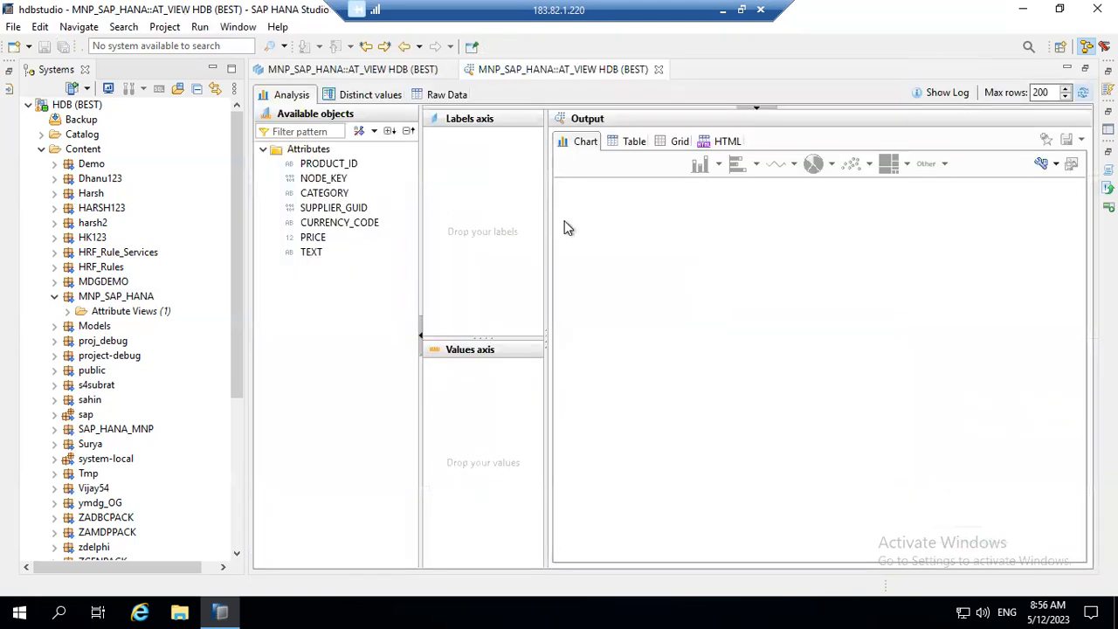
left_click(435, 96)
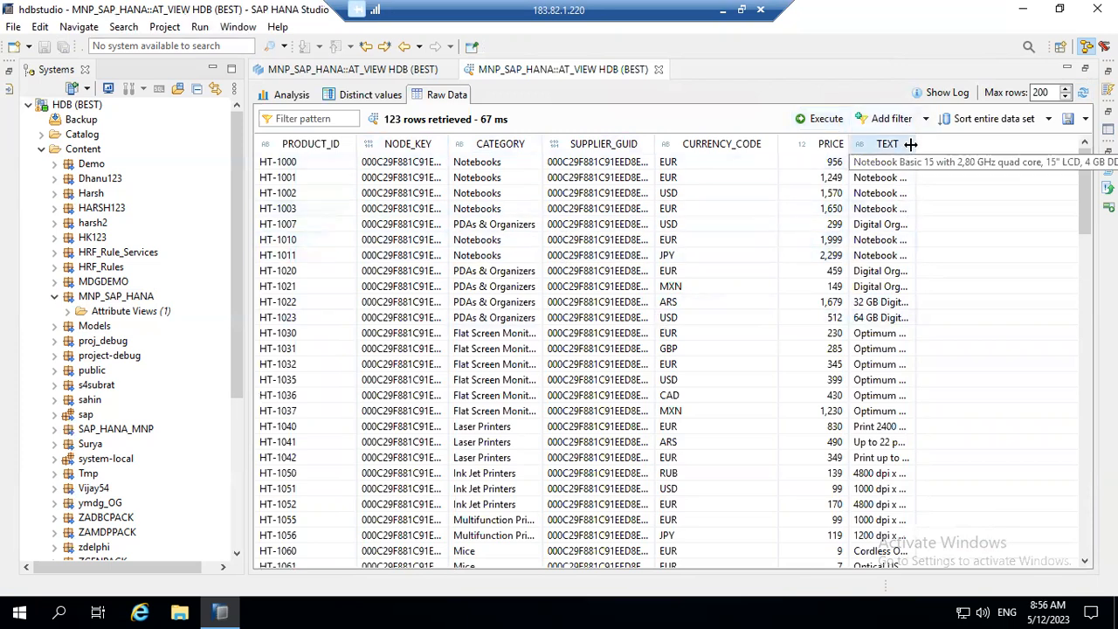
left_click_drag(912, 143, 1070, 142)
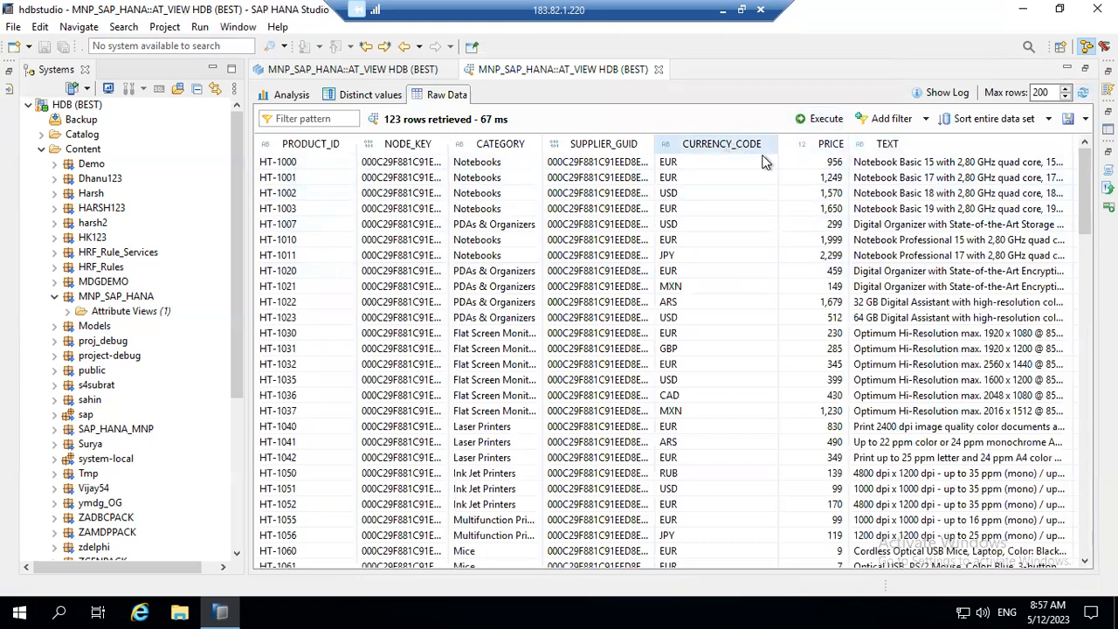
left_click_drag(775, 144, 704, 144)
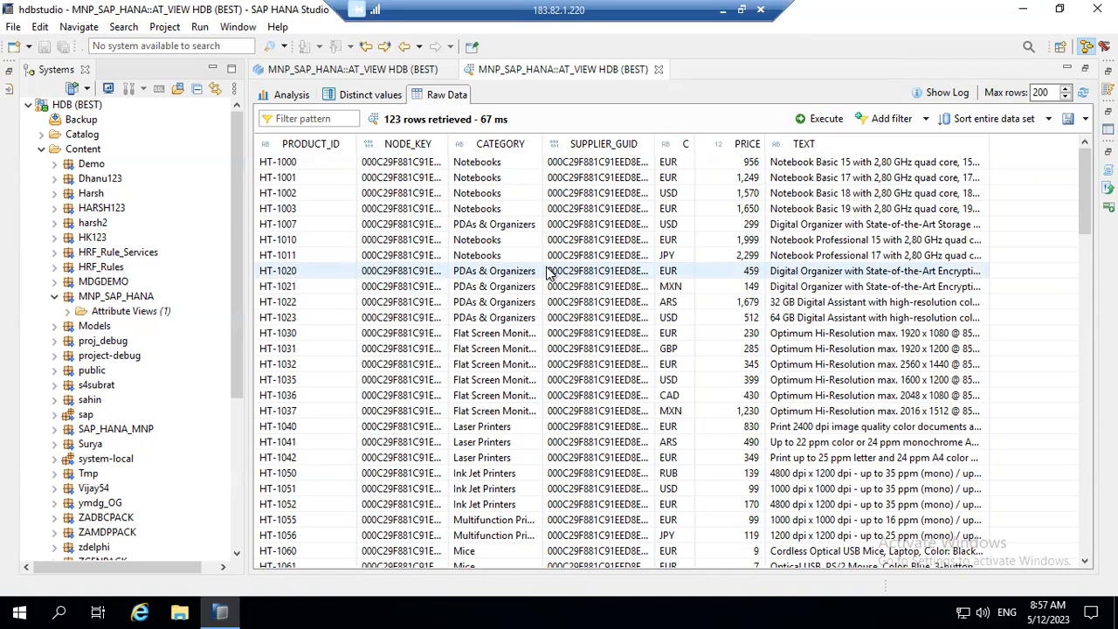
Step: Examine the distinct values of PRODUCT_ID, CATEGORY and PRICE in the AT_VIEW data preview, ending on CATEGORY
left_click(384, 95)
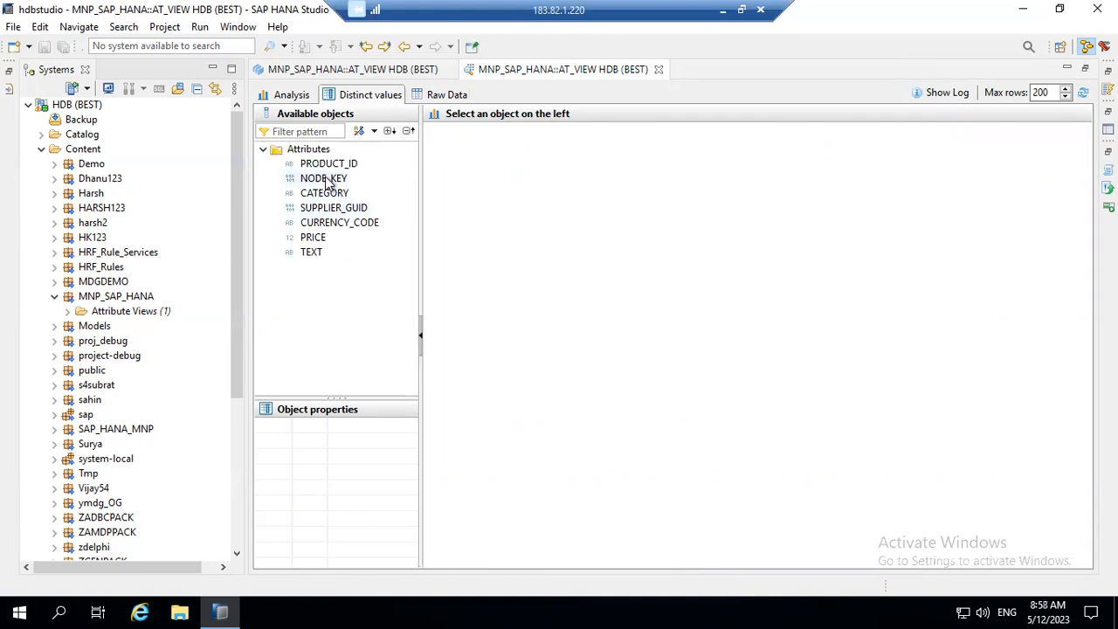
left_click_drag(329, 163, 330, 428)
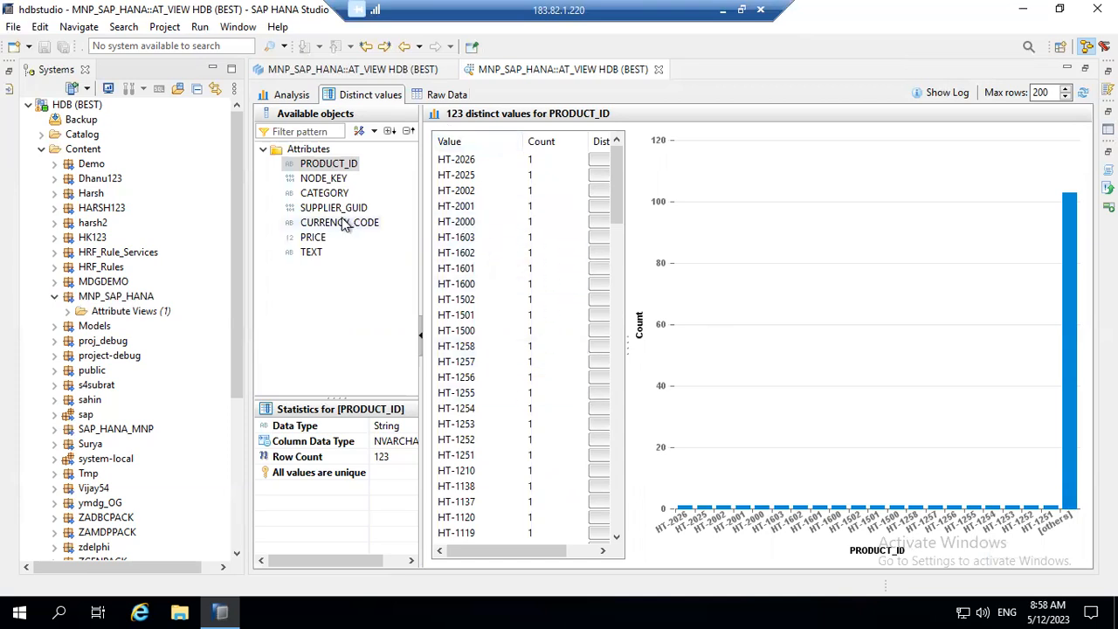
left_click(317, 194)
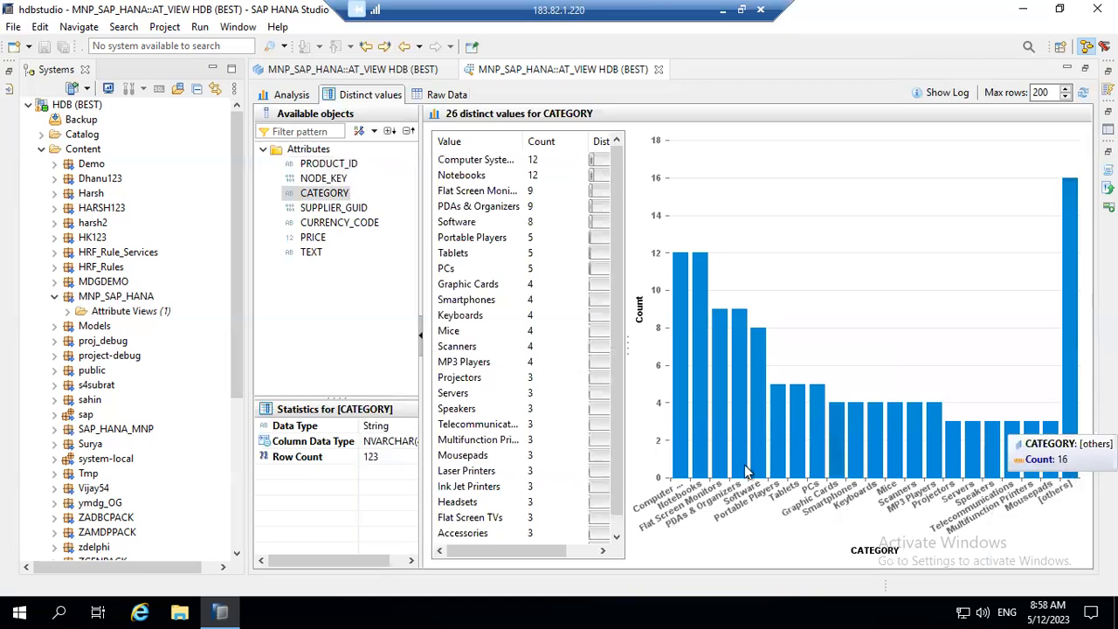
mouse_move(687, 261)
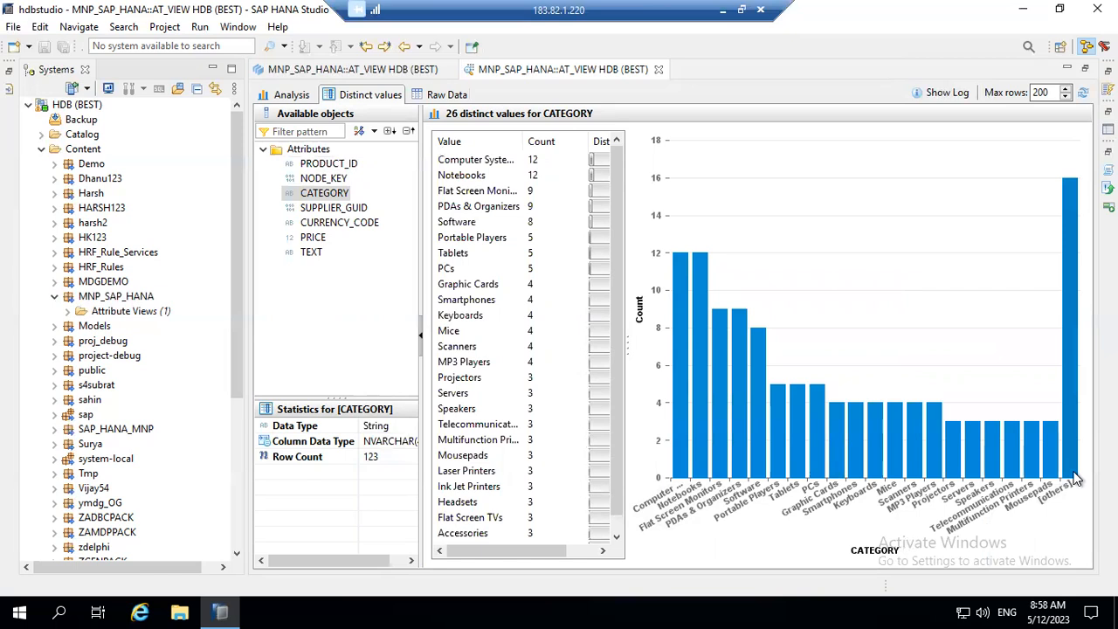
mouse_move(1073, 472)
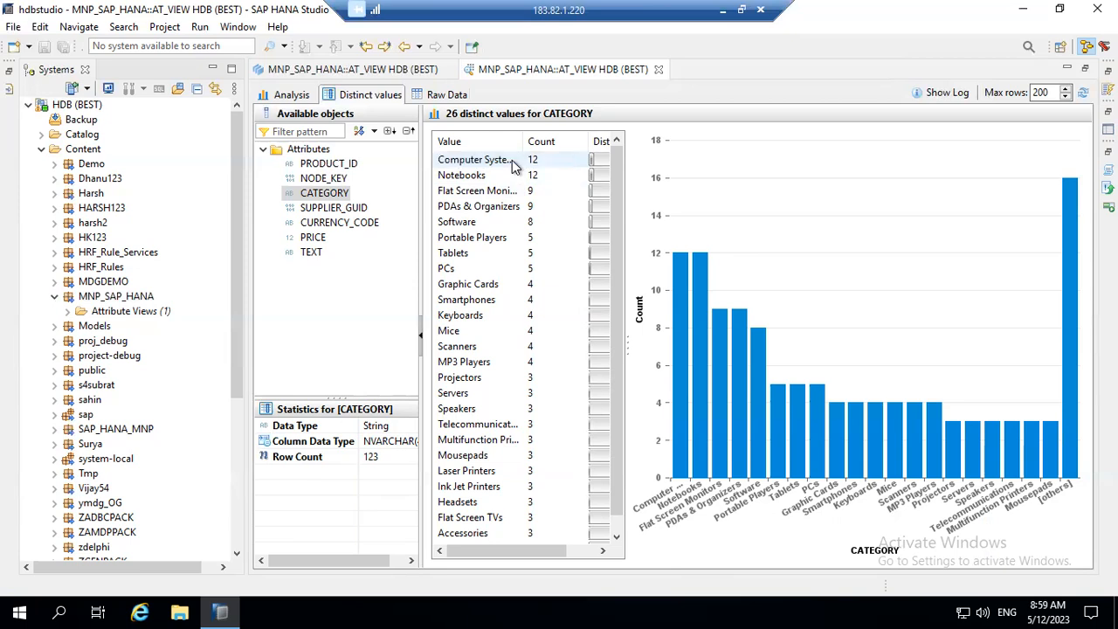
left_click(316, 239)
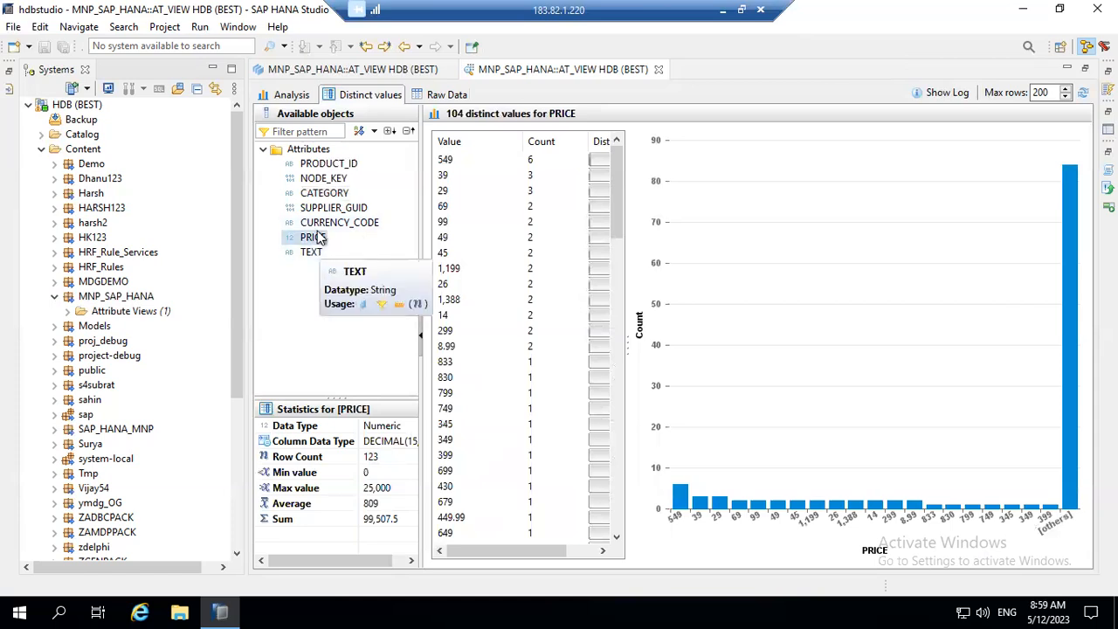
left_click(323, 192)
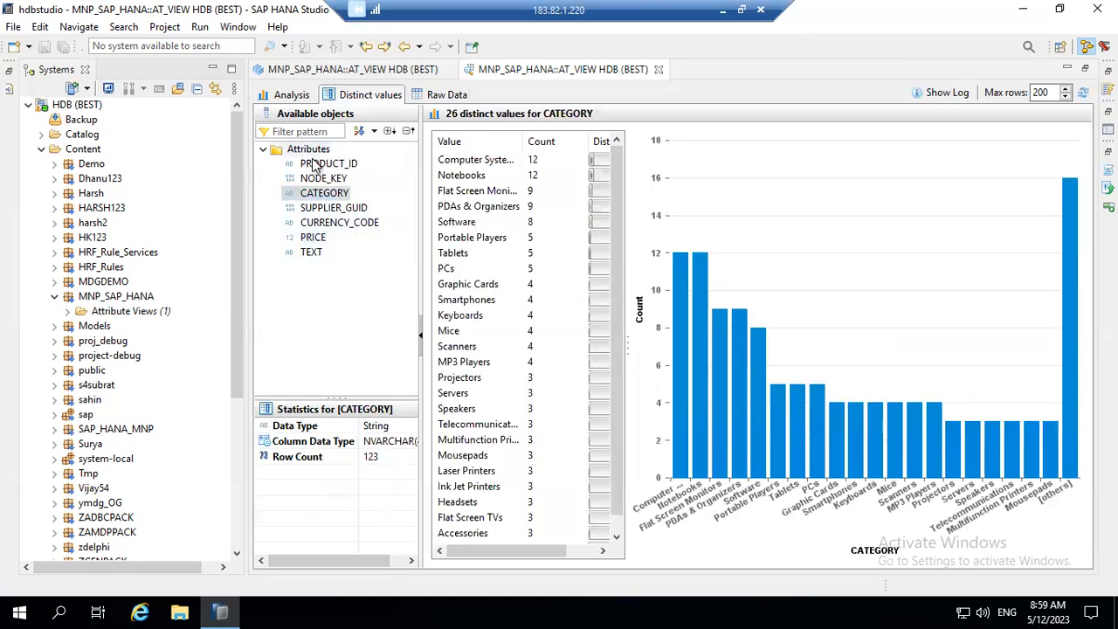
Step: Build an analysis chart of the AT_VIEW data with CATEGORY on the labels axis and PRICE on the values axis
left_click(292, 95)
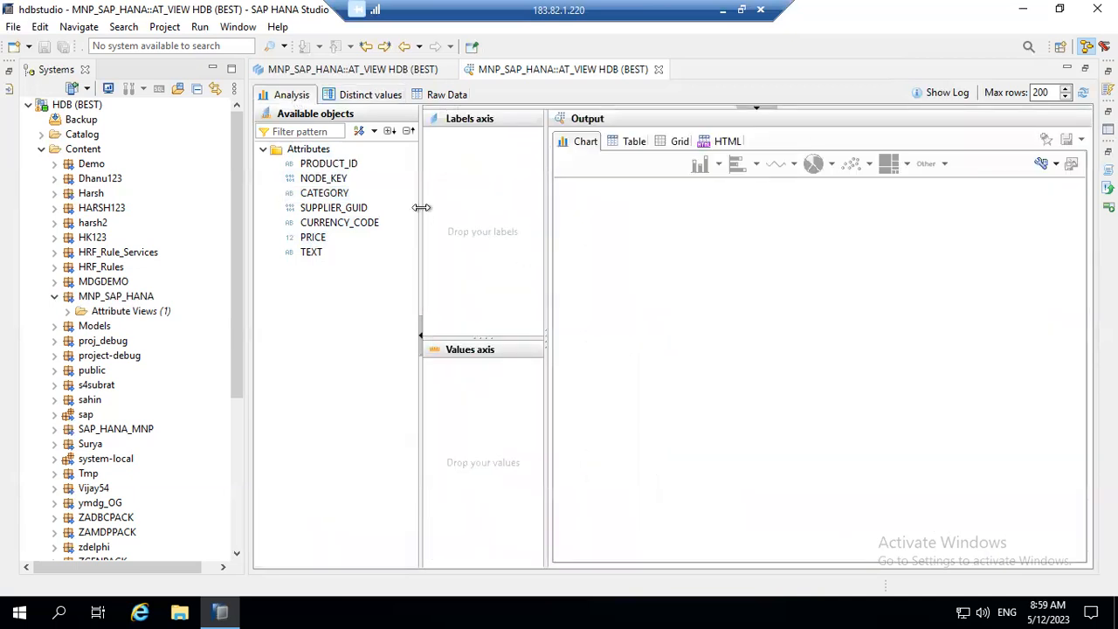
left_click_drag(341, 193, 472, 160)
left_click_drag(312, 237, 493, 368)
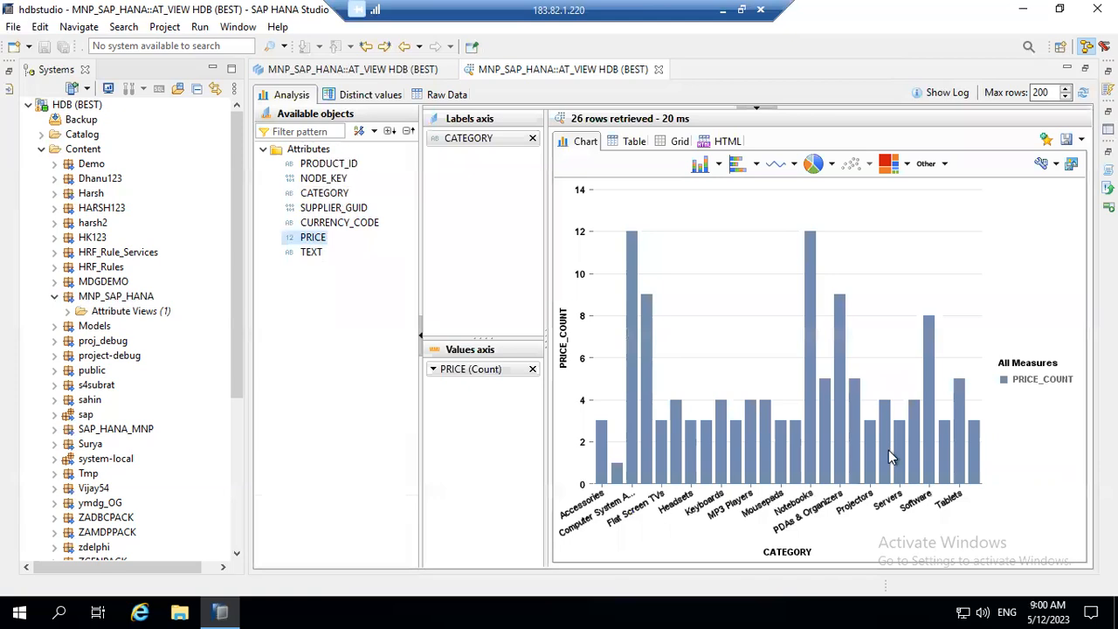
mouse_move(888, 454)
Step: View the price count per category as a horizontal bar chart, pie chart, tree map and tag cloud
left_click(743, 167)
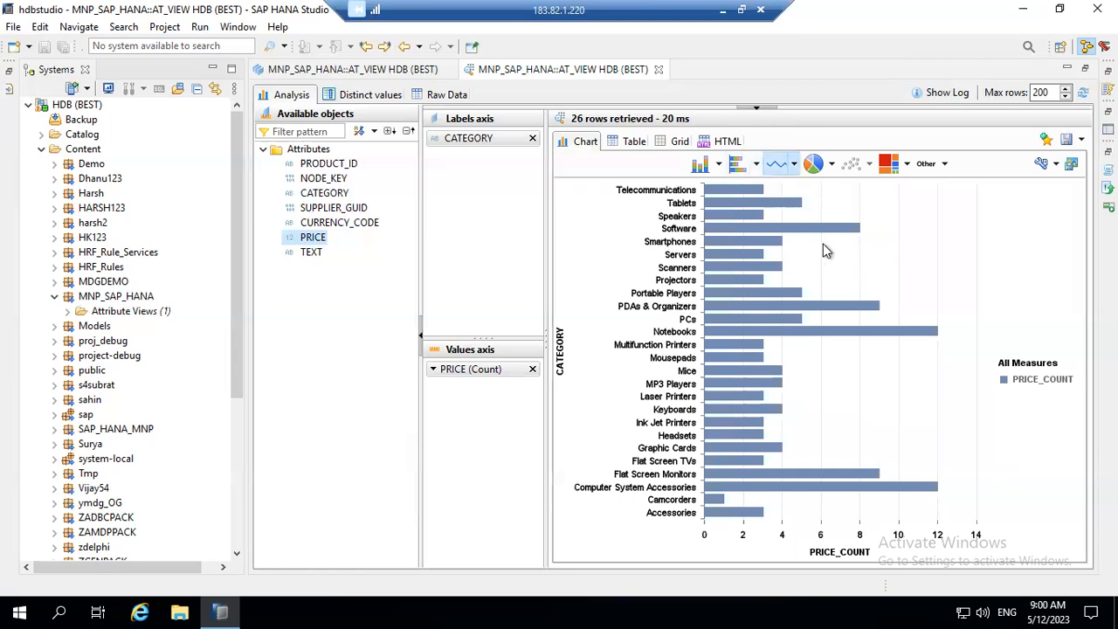
left_click(813, 165)
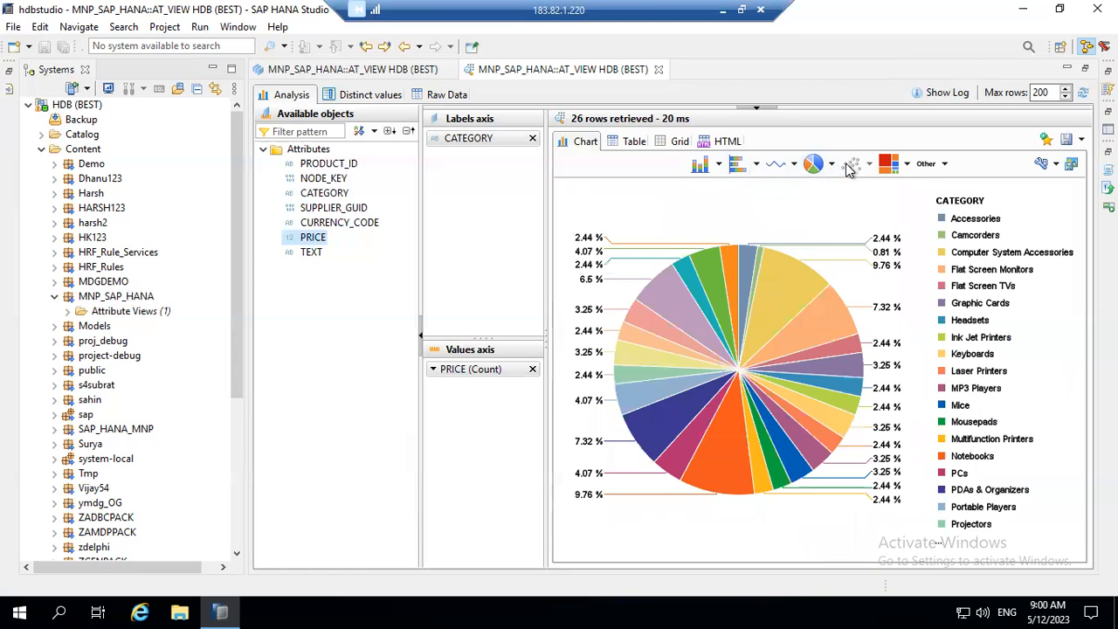
left_click(852, 166)
left_click(891, 171)
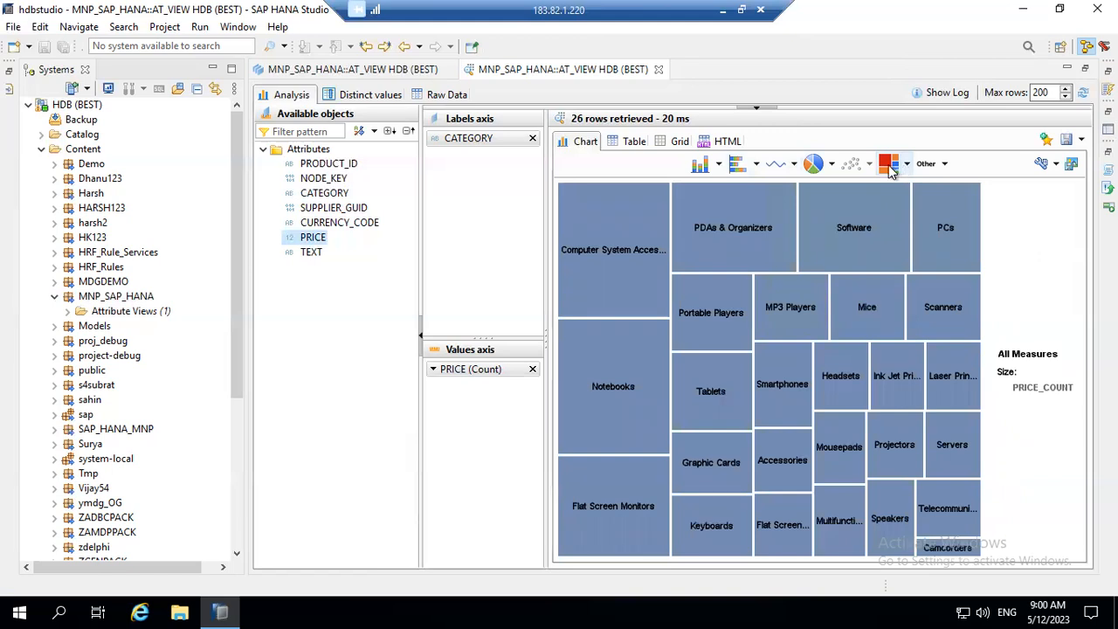
left_click(926, 164)
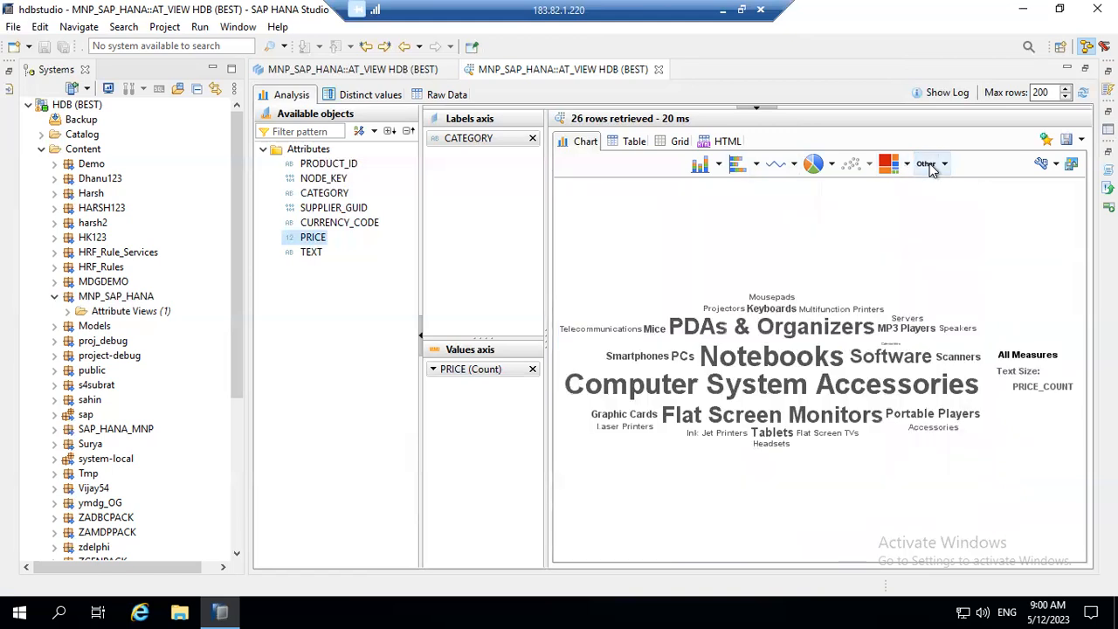
Step: View the analysis as a Box Plot, Waterfall and Multiple Radar chart, ending with the Radar chart
left_click(944, 164)
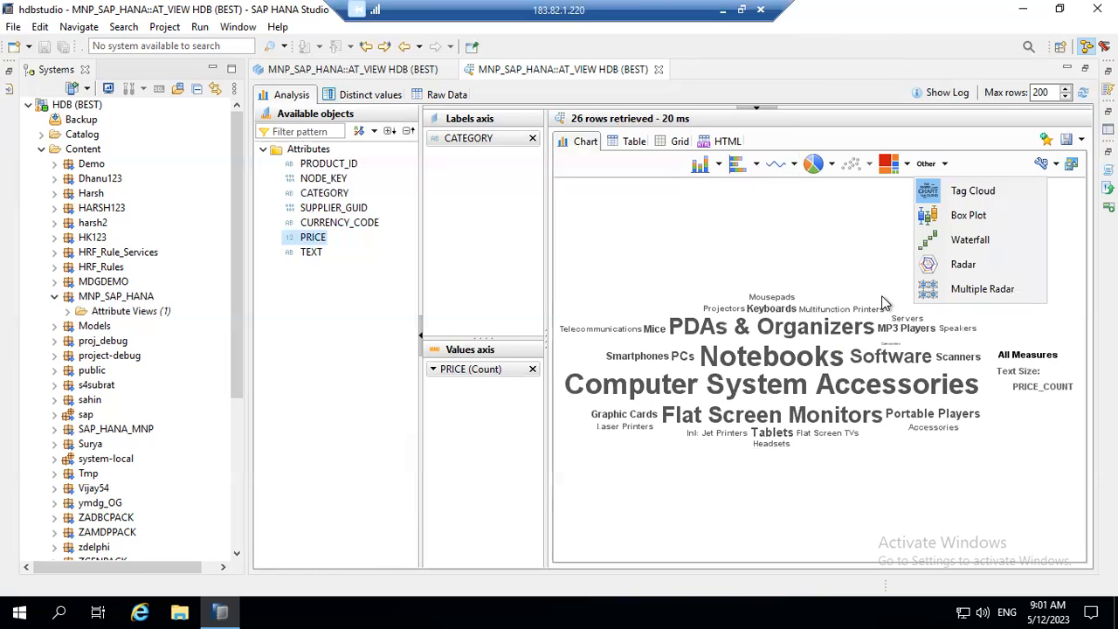
left_click(955, 219)
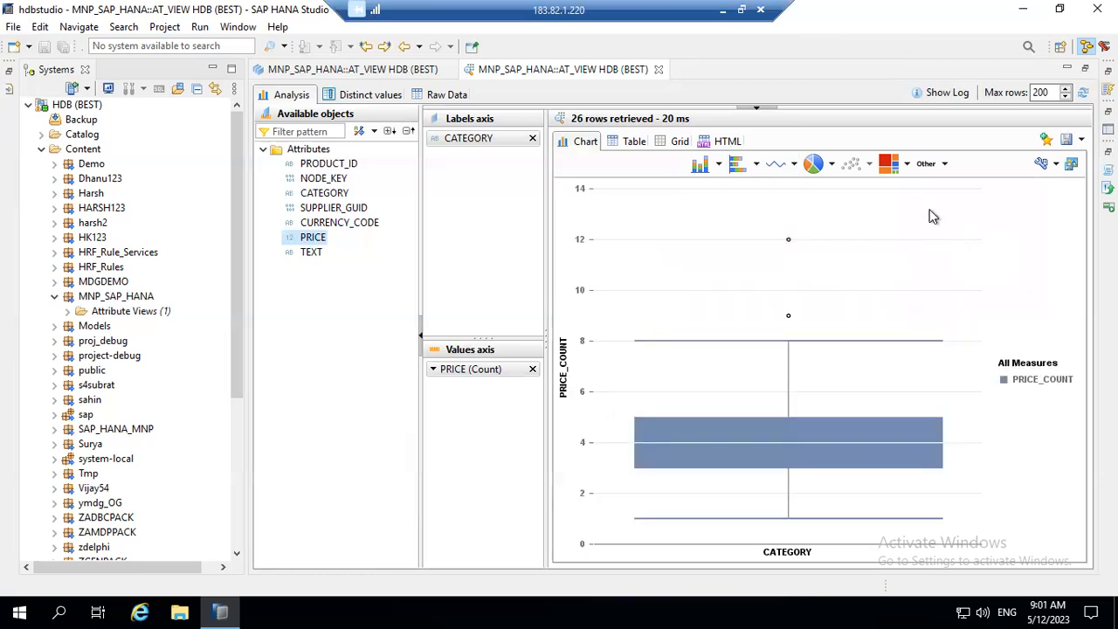
left_click(941, 168)
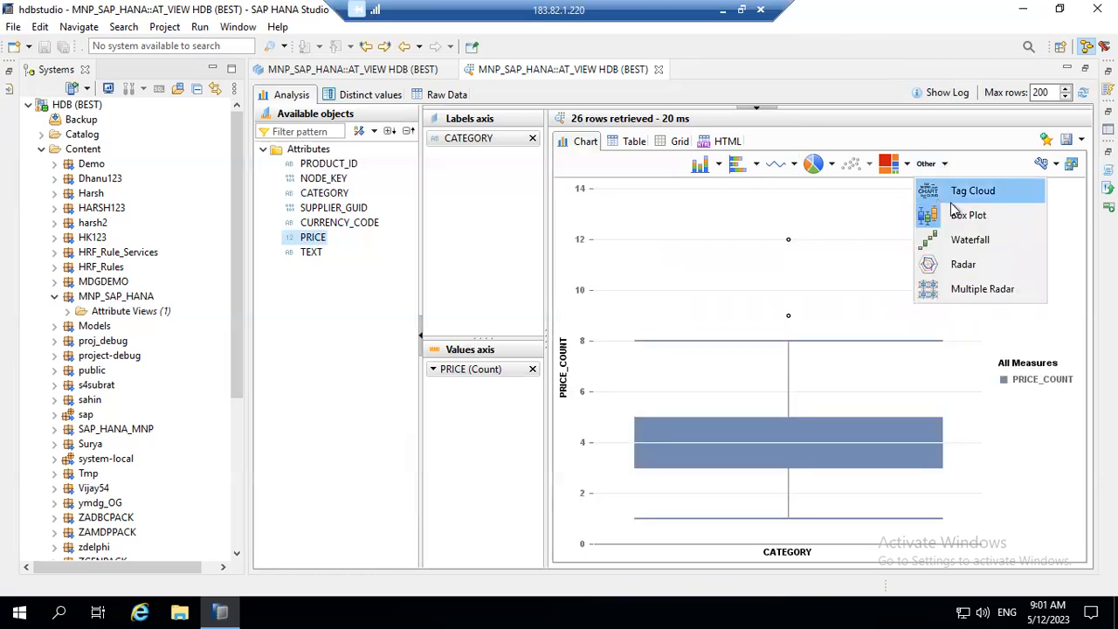
left_click(960, 239)
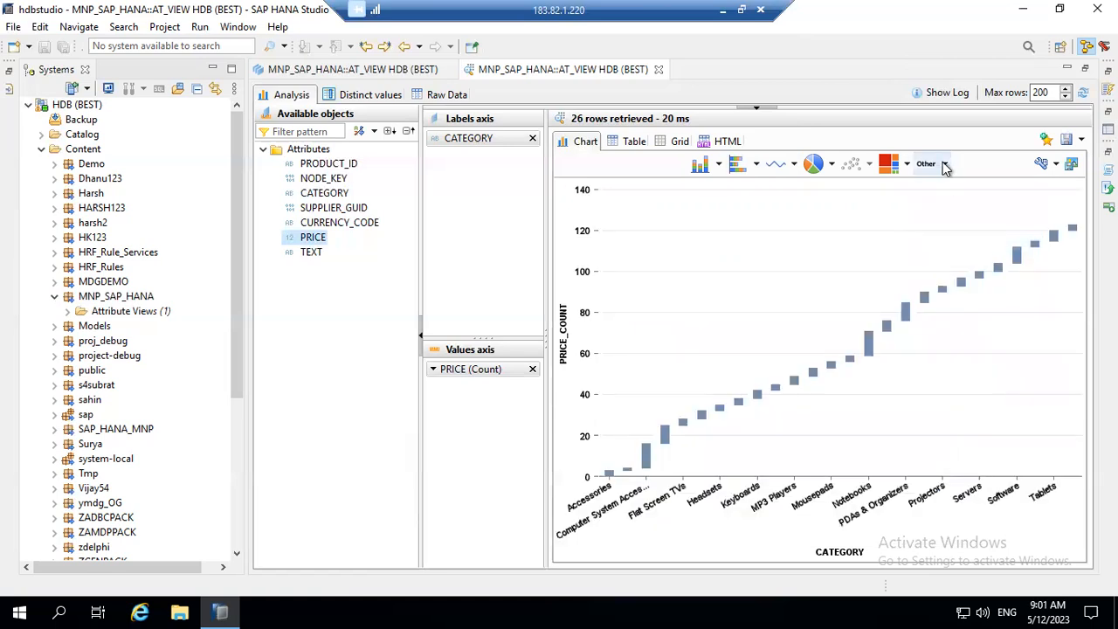
left_click(941, 164)
left_click(965, 280)
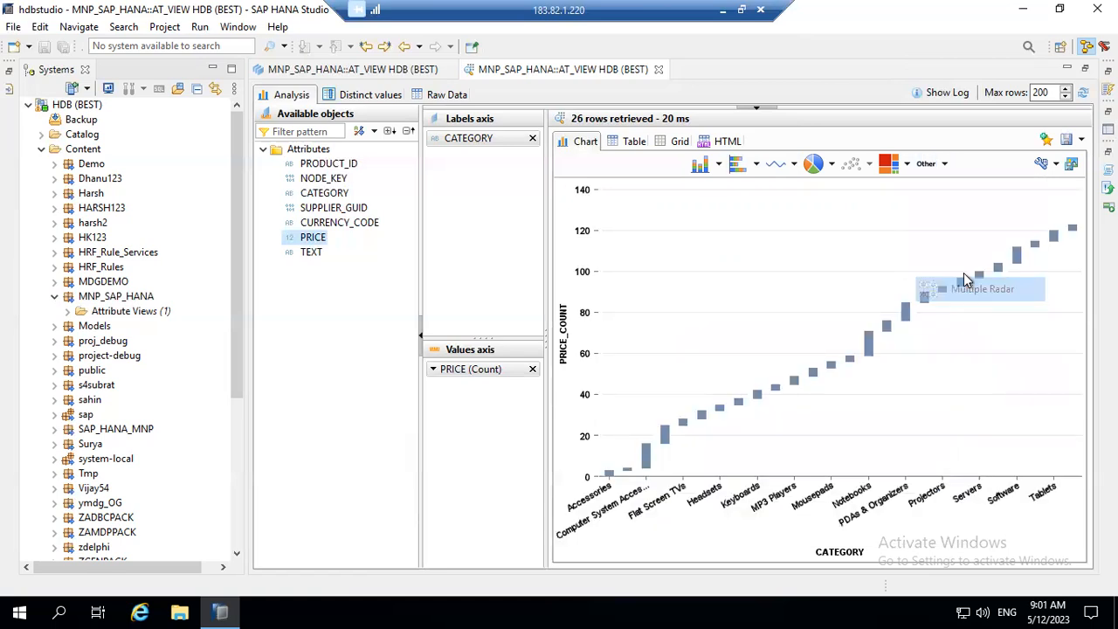
left_click(943, 165)
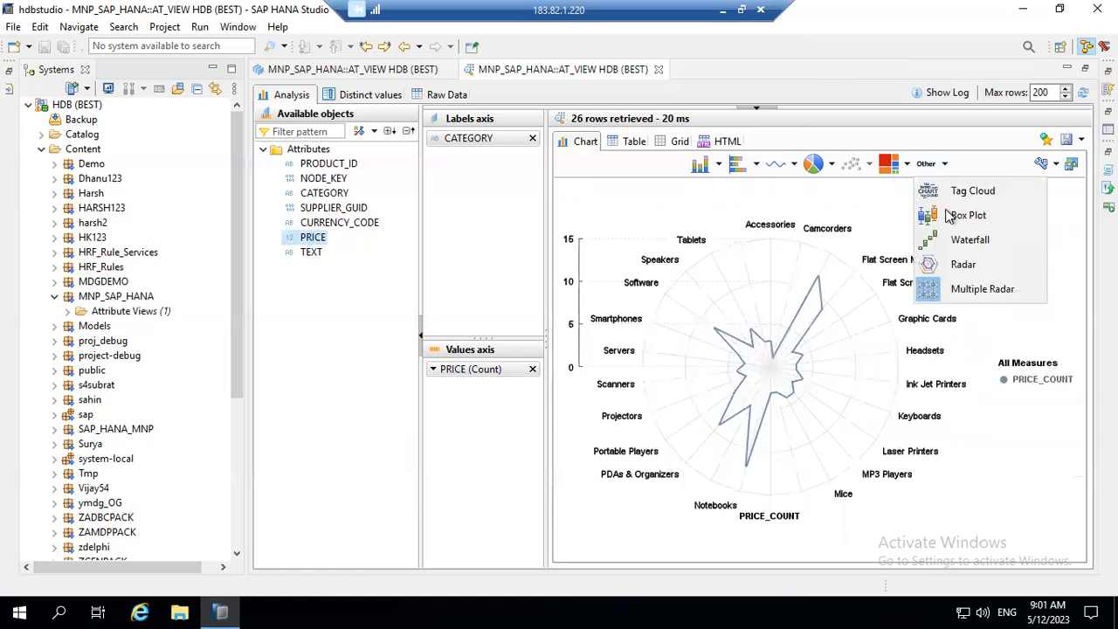
left_click(963, 265)
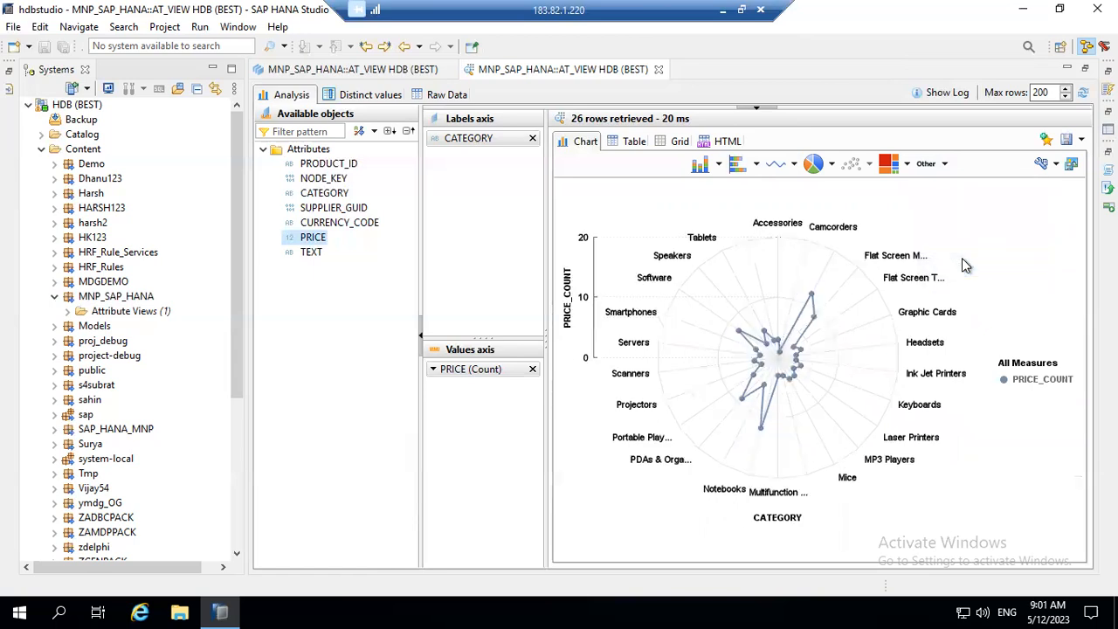
Step: Review the category and price count output in its Table, Grid and HTML forms
left_click(646, 148)
left_click(678, 145)
left_click(723, 142)
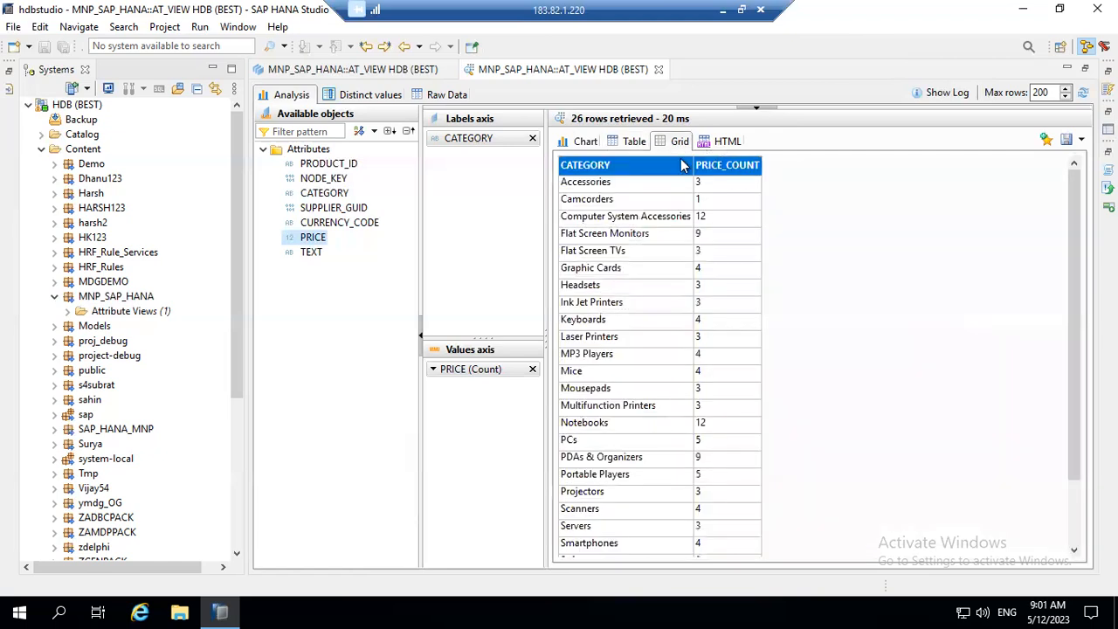
left_click_drag(613, 179, 873, 354)
left_click(563, 293)
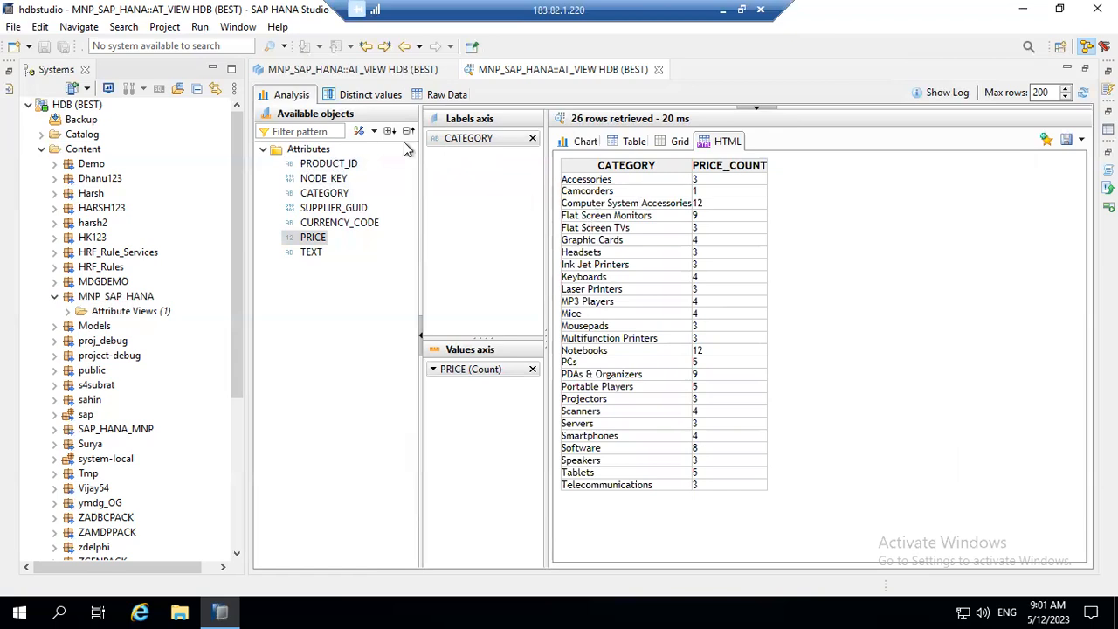
Step: Revisit the distinct values and raw data of AT_VIEW, then return to the analysis output
left_click(355, 99)
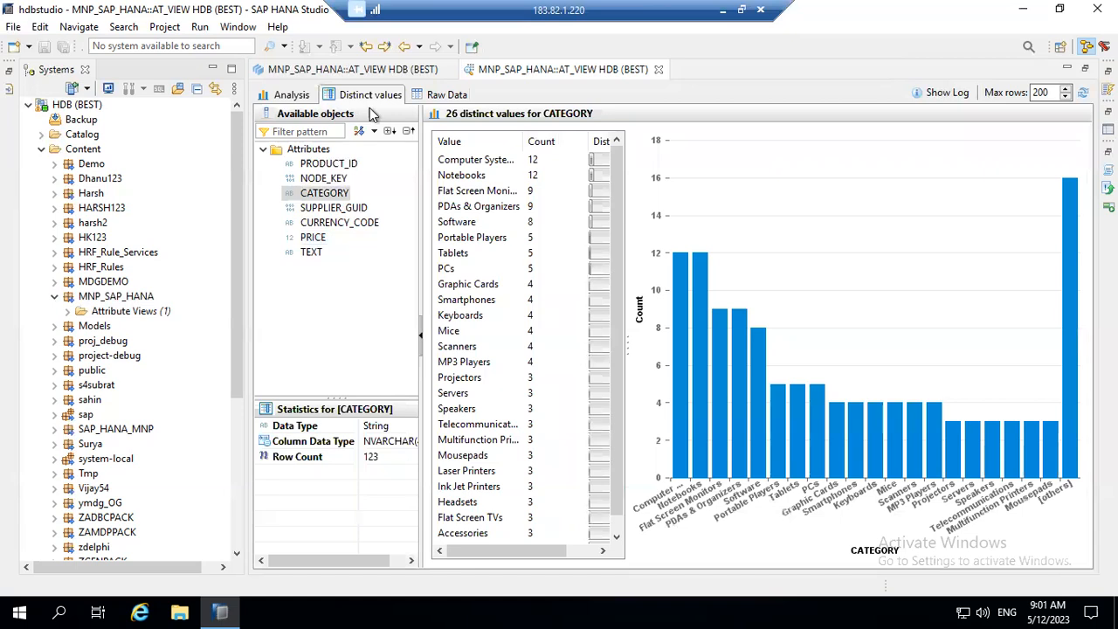
left_click(433, 98)
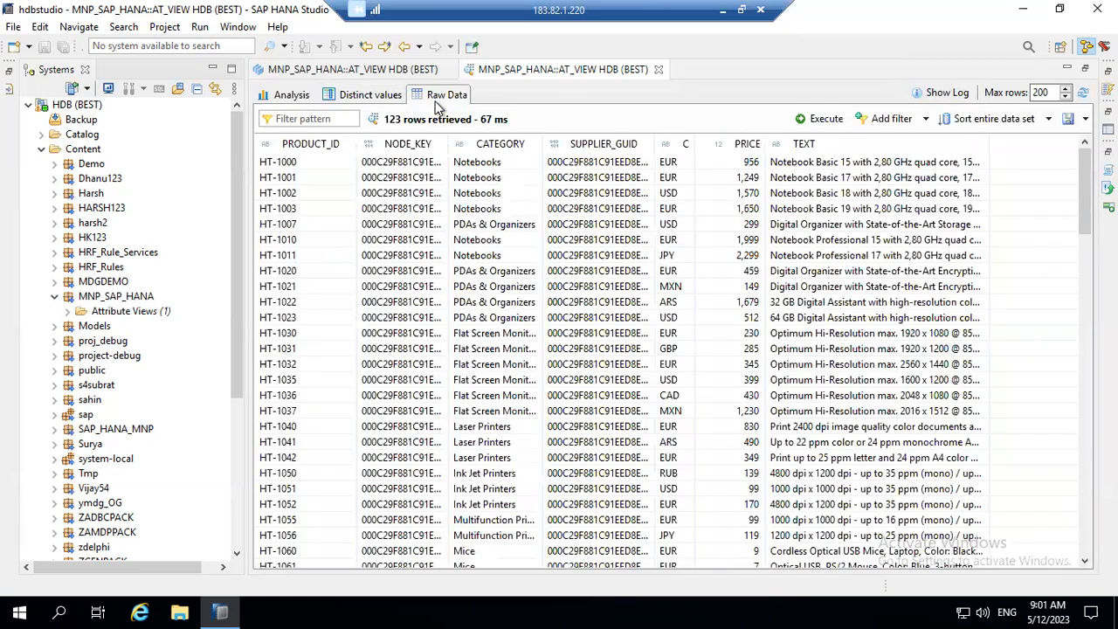
left_click(371, 96)
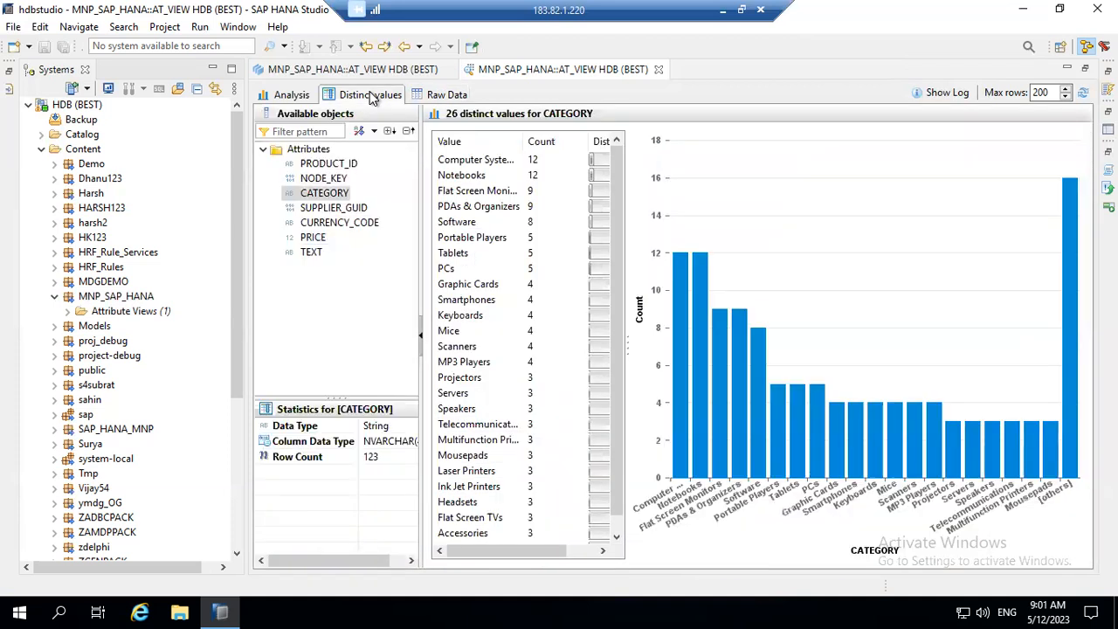
left_click(293, 98)
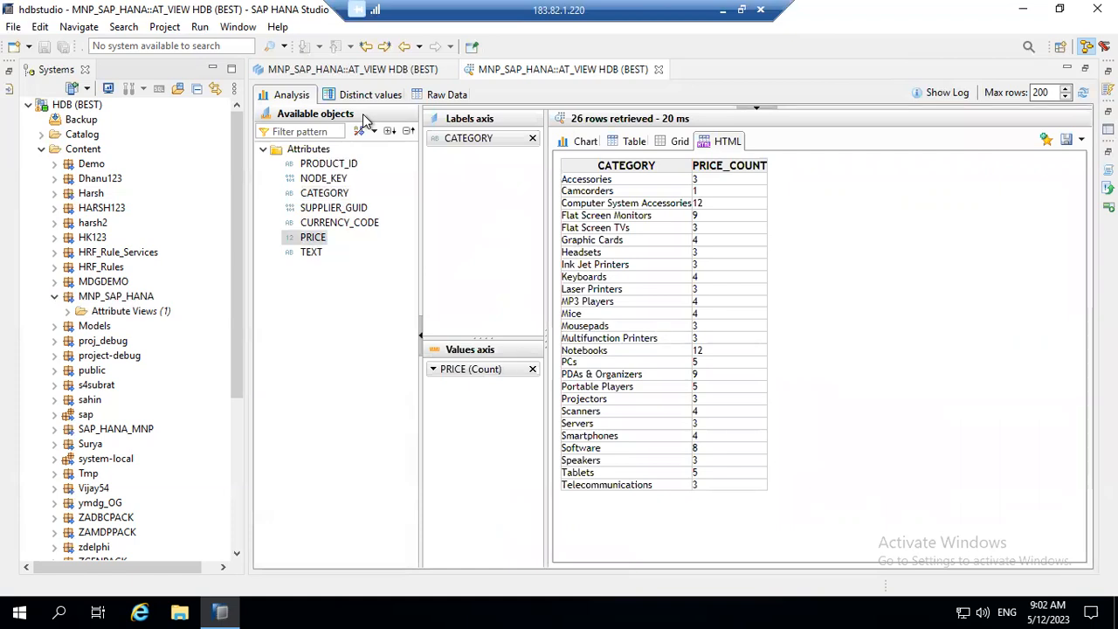
Step: Display the view properties in the Semantics node of AT_VIEW and examine the schema, package and view parts of its column view name
left_click(325, 69)
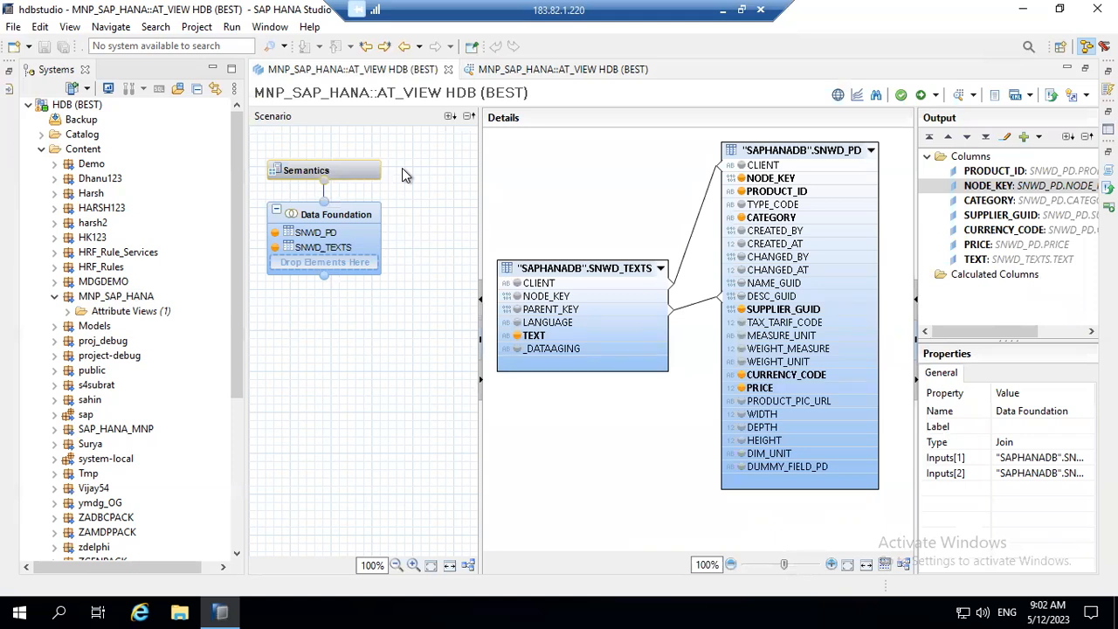
left_click(352, 176)
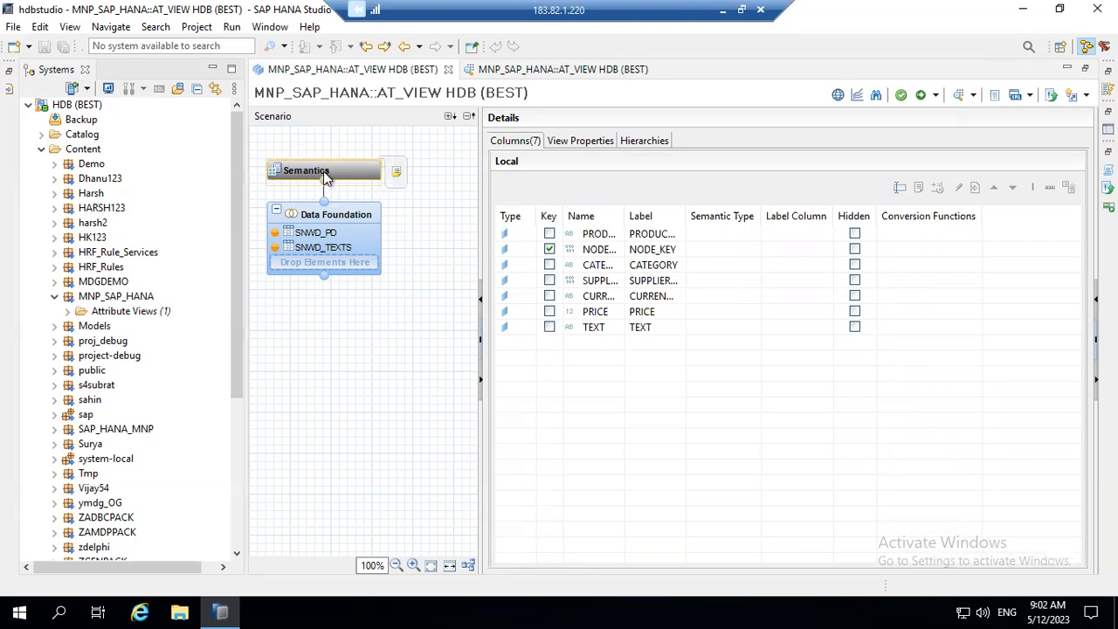
left_click(593, 142)
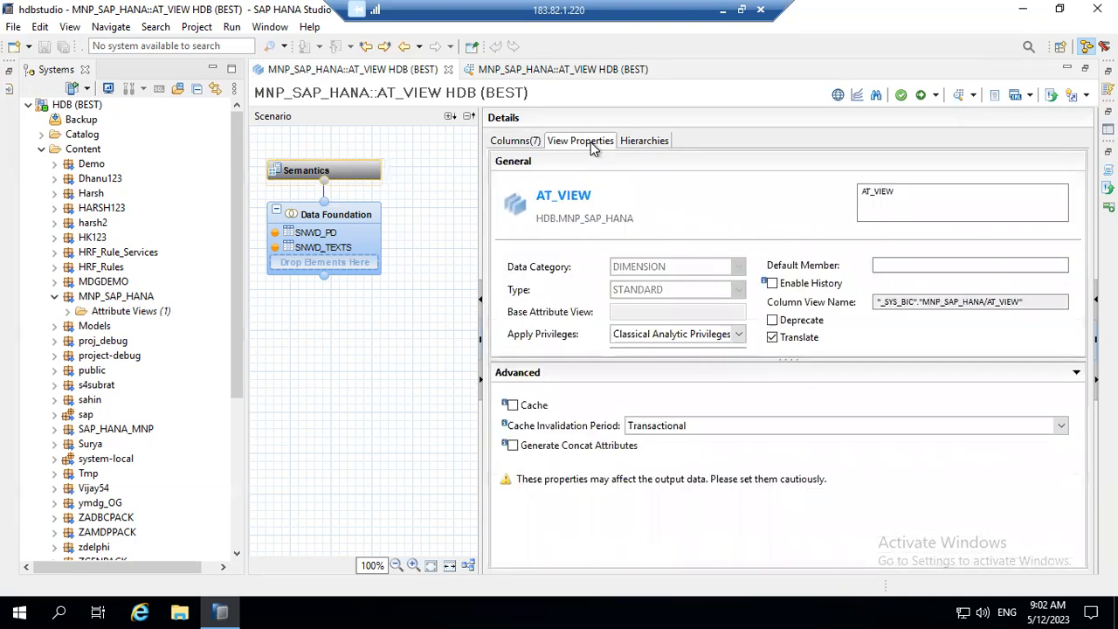
left_click(921, 303)
double_click(902, 302)
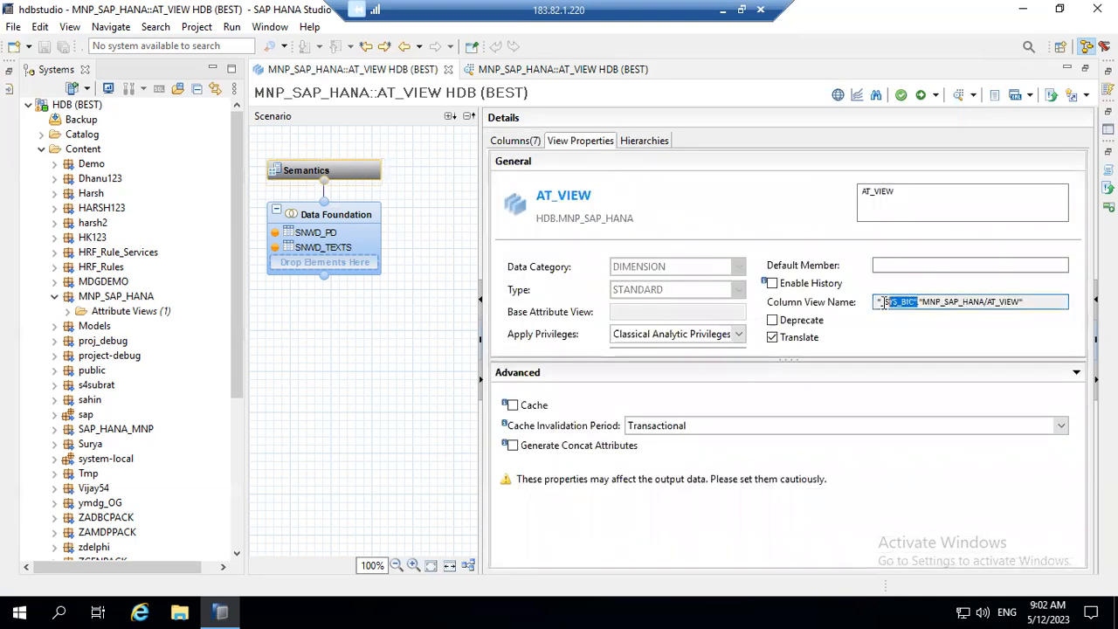
left_click_drag(871, 302, 870, 302)
left_click_drag(985, 301, 924, 303)
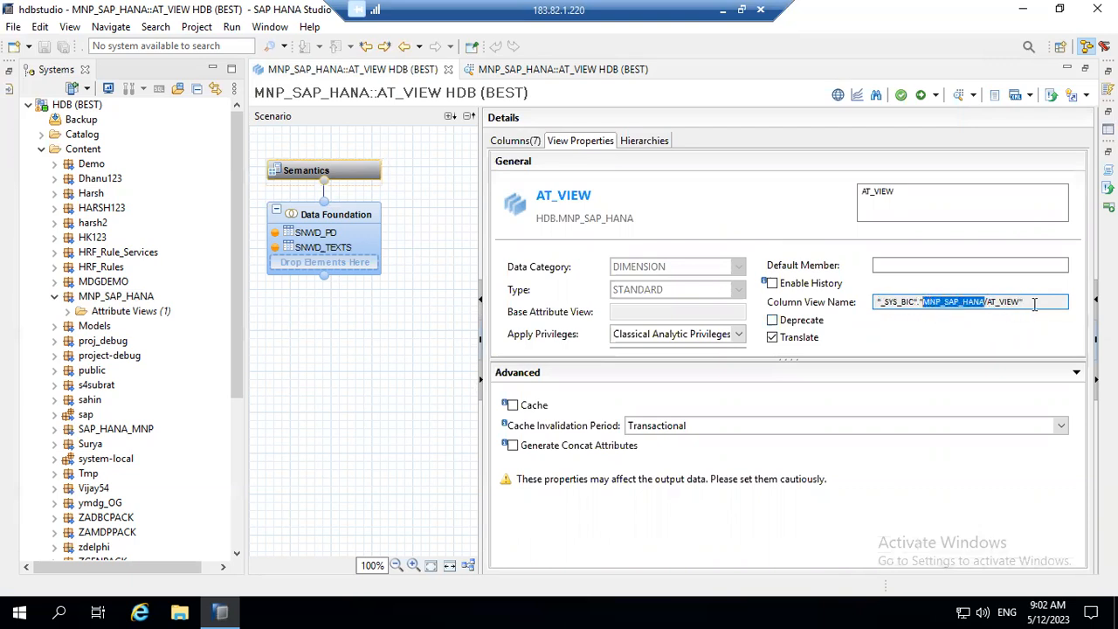
left_click_drag(1037, 302, 989, 303)
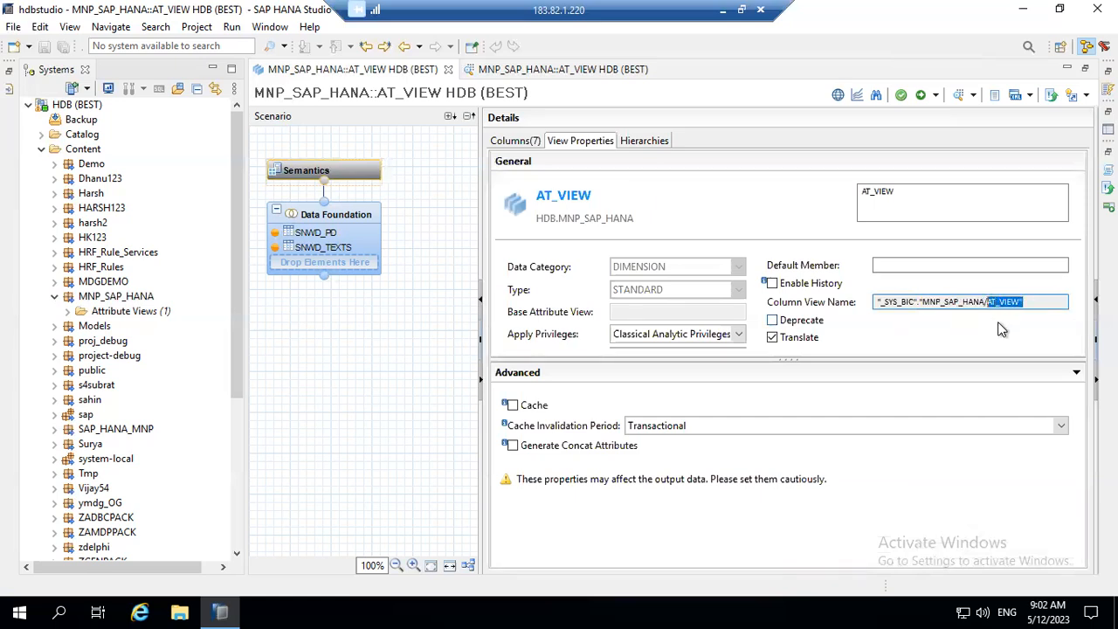
Step: Copy the full column view name "_SYS_BIC"."MNP_SAP_HANA/AT_VIEW" from the view properties
left_click(1041, 302)
left_click_drag(952, 293, 869, 305)
key("ctrl+c")
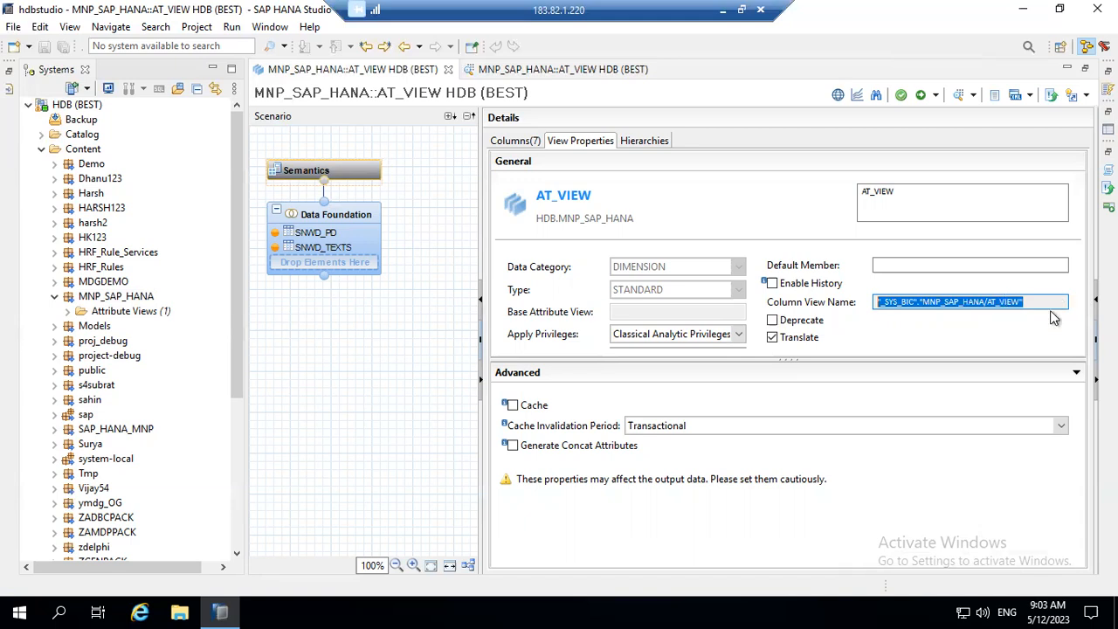
left_click(85, 151)
right_click(89, 154)
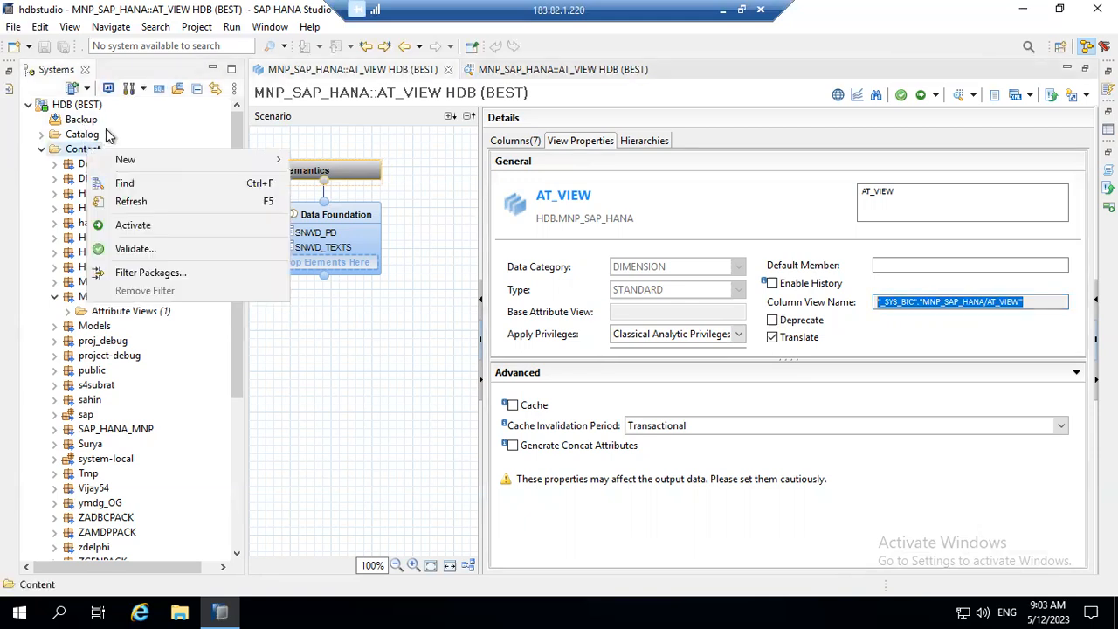
mouse_move(141, 169)
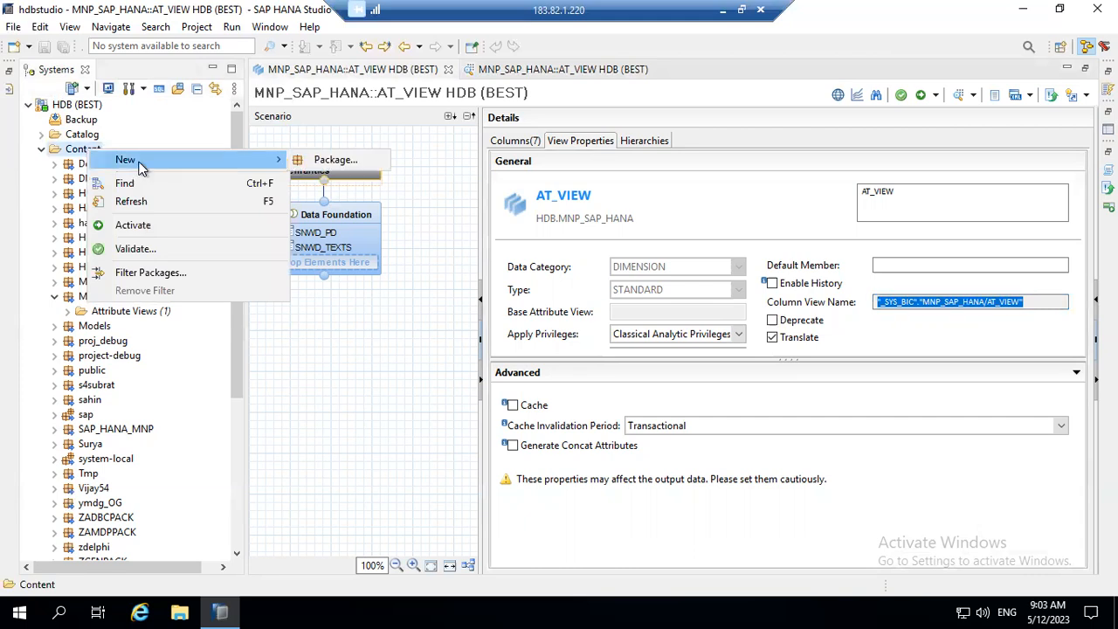
left_click(149, 122)
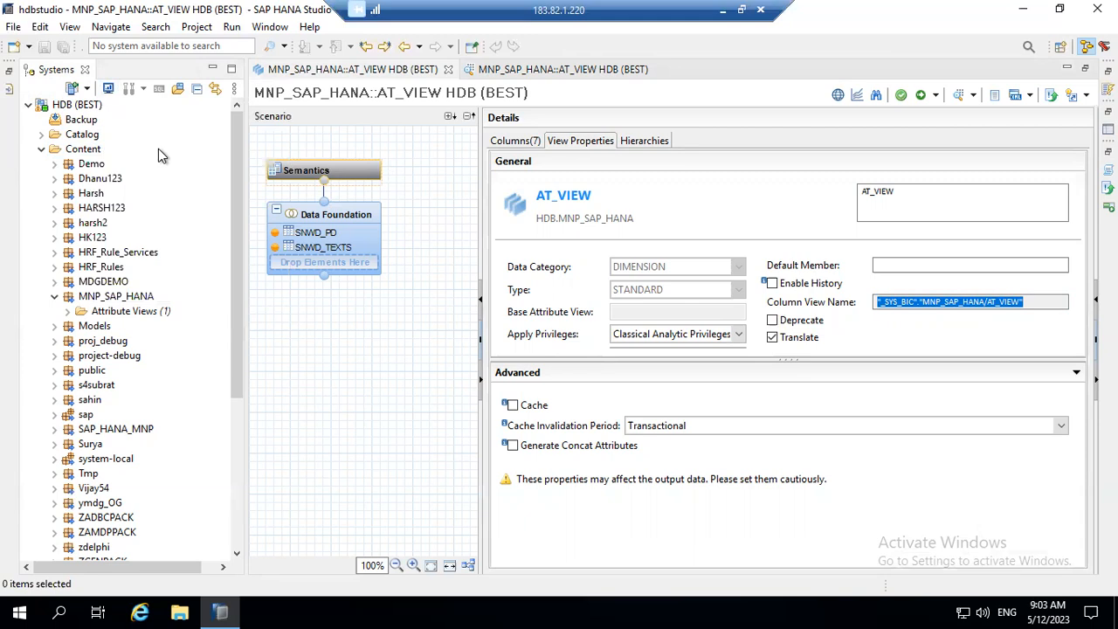
Step: Open an SQL console from the Catalog and run select * from "_SYS_BIC"."MNP_SAP_HANA/AT_VIEW"
left_click(84, 135)
left_click(160, 91)
type("select")
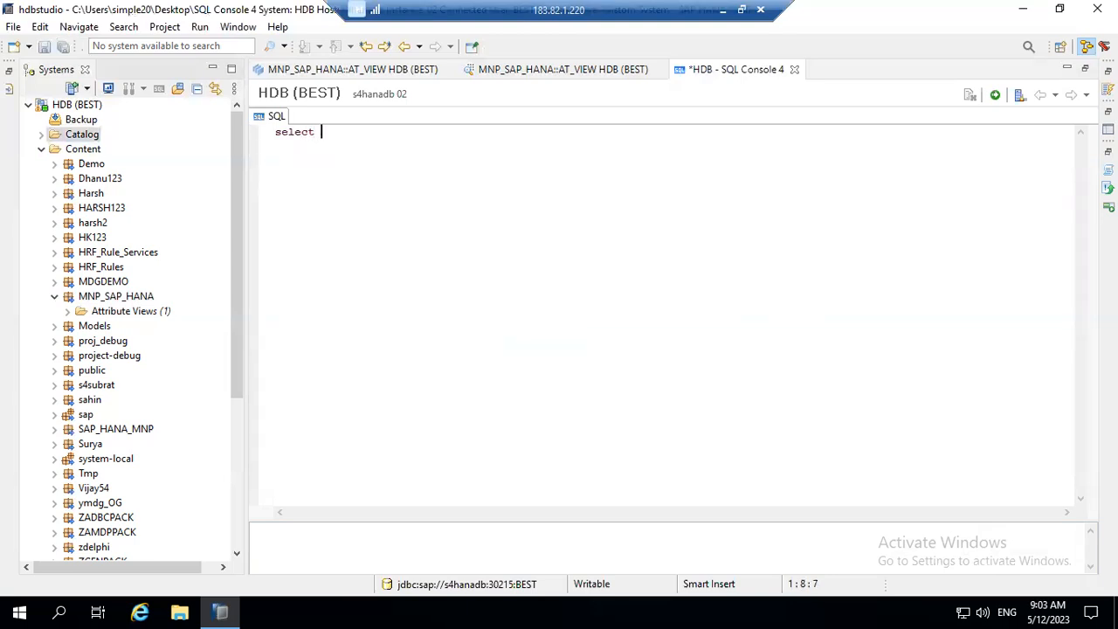
type(" * from")
key("ctrl+v")
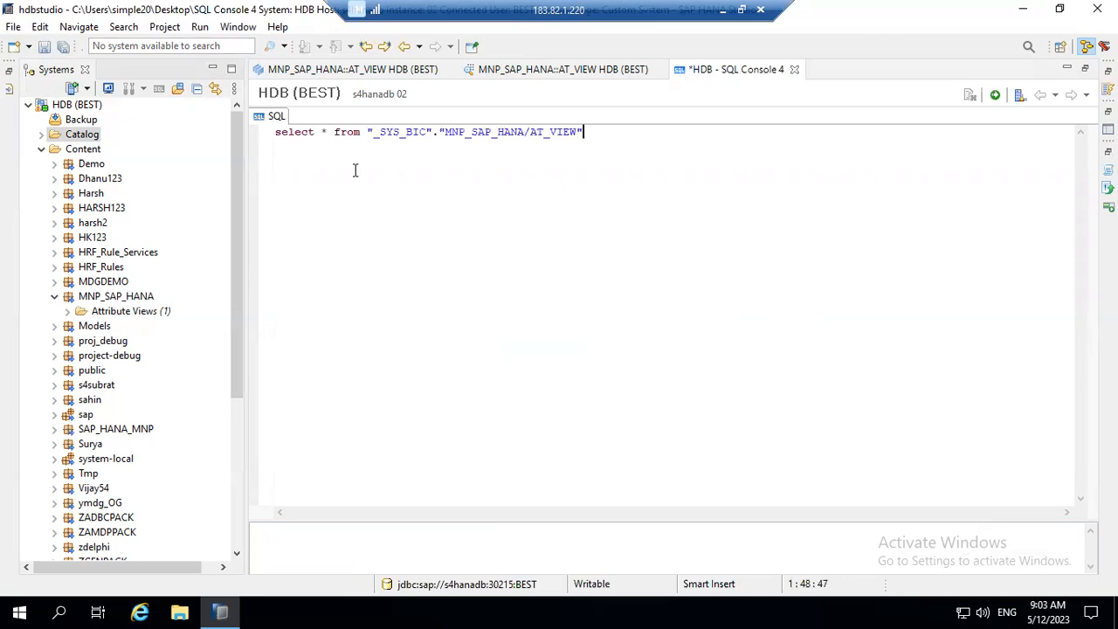
left_click(994, 95)
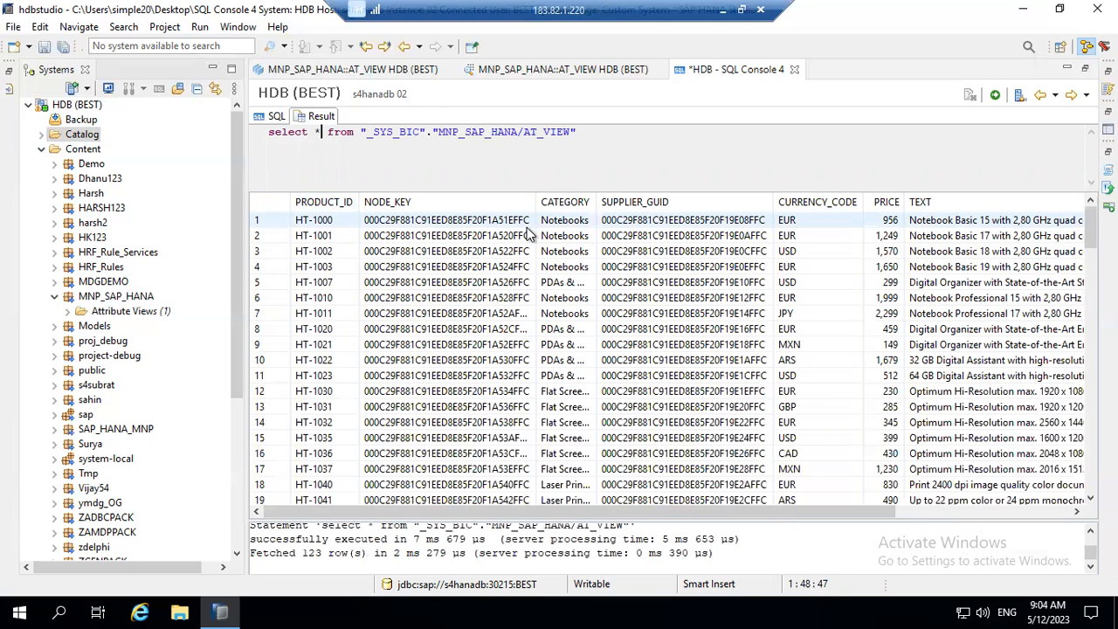
Step: Expand the Attribute Views folder of MNP_SAP_HANA and revisit the AT_VIEW data preview before returning to the view editor
left_click(70, 312)
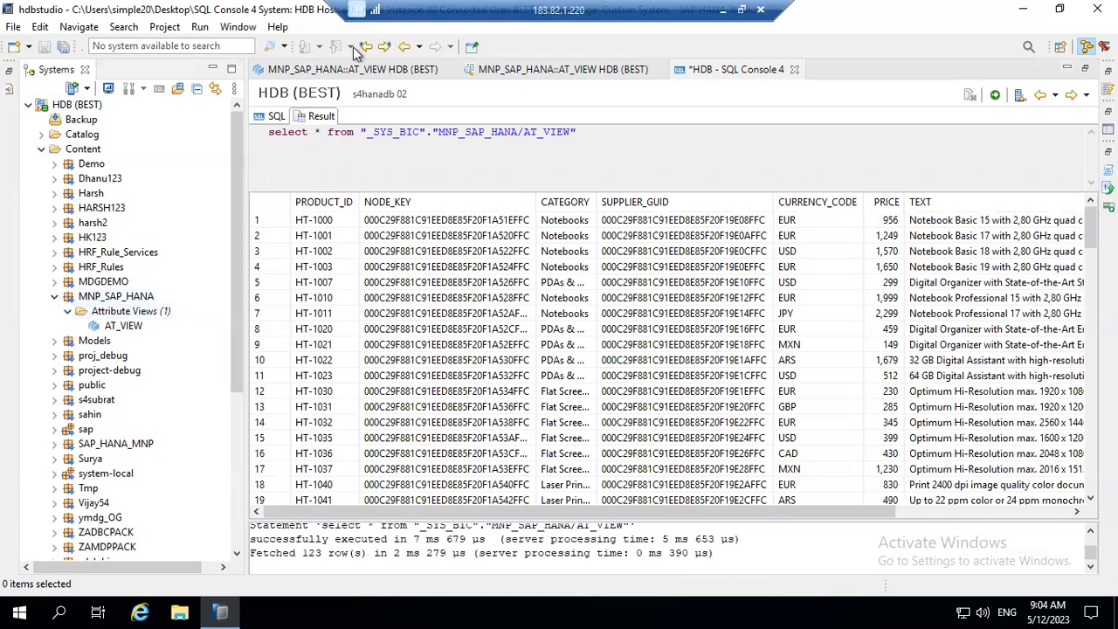
left_click(568, 70)
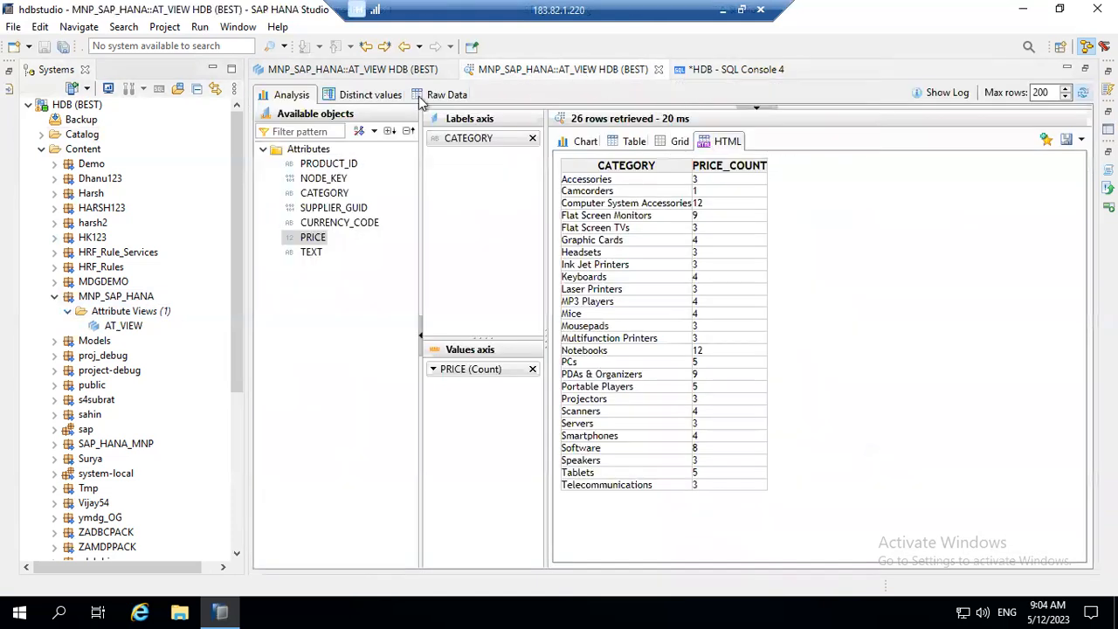
left_click(384, 70)
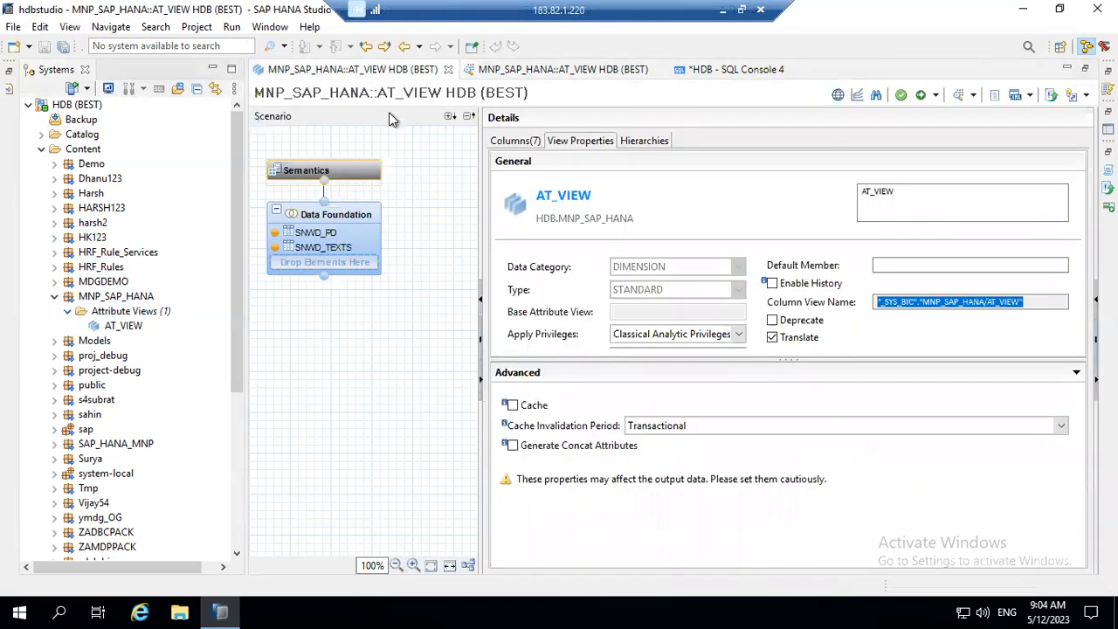
Step: Change the join between SNWD_PD and SNWD_TEXTS in the Data Foundation to Text Join with LANGUAGE as the language column
left_click(351, 215)
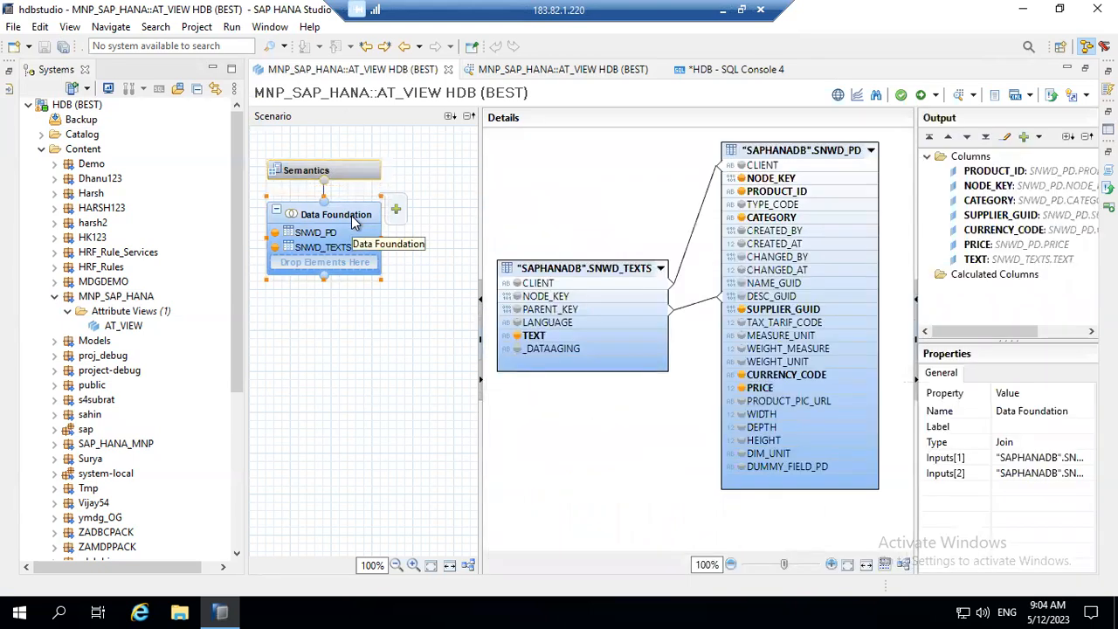
double_click(703, 301)
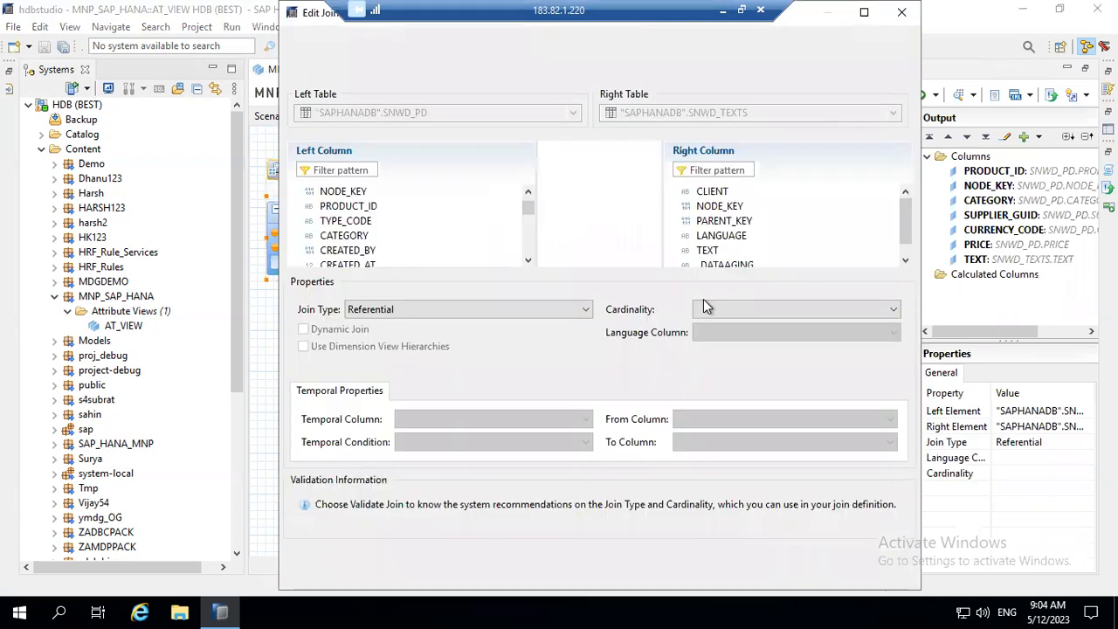
left_click(495, 312)
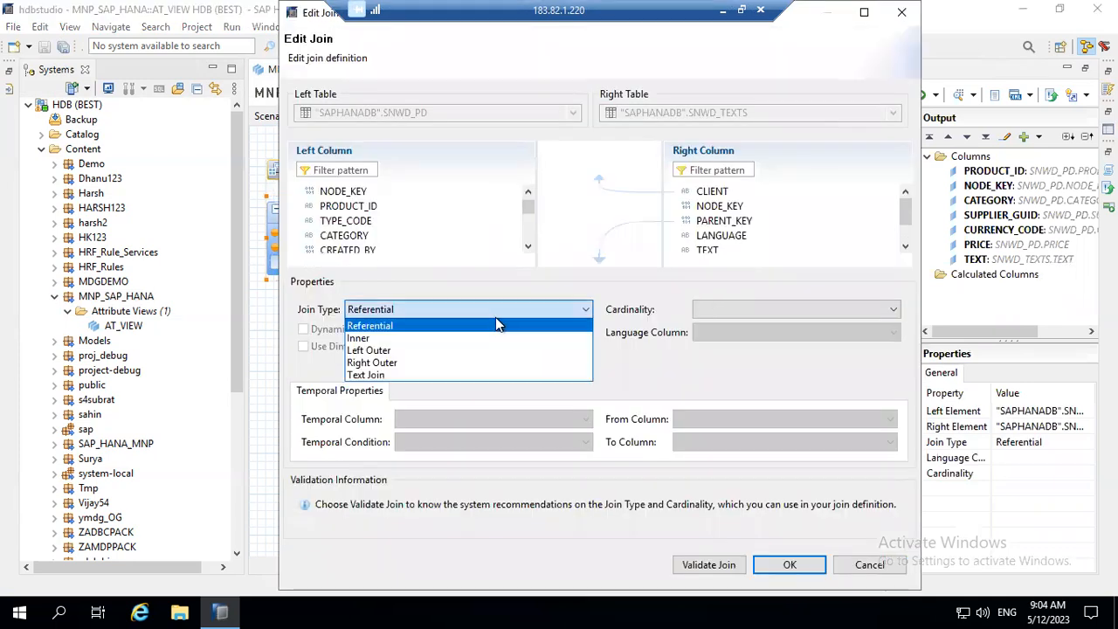
left_click(472, 374)
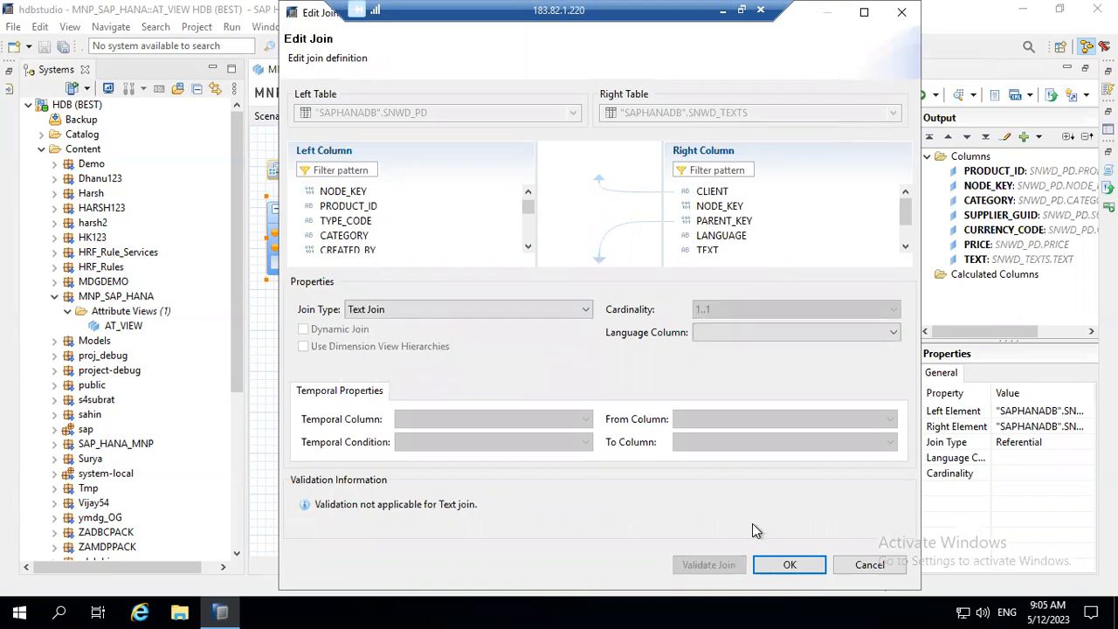
left_click(768, 564)
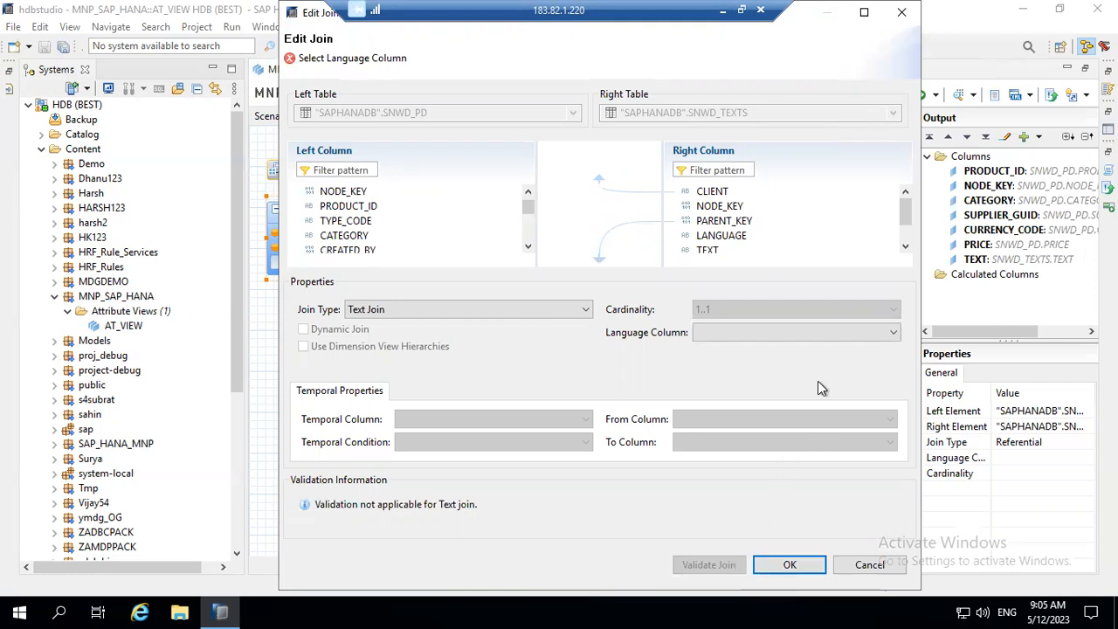
left_click(714, 251)
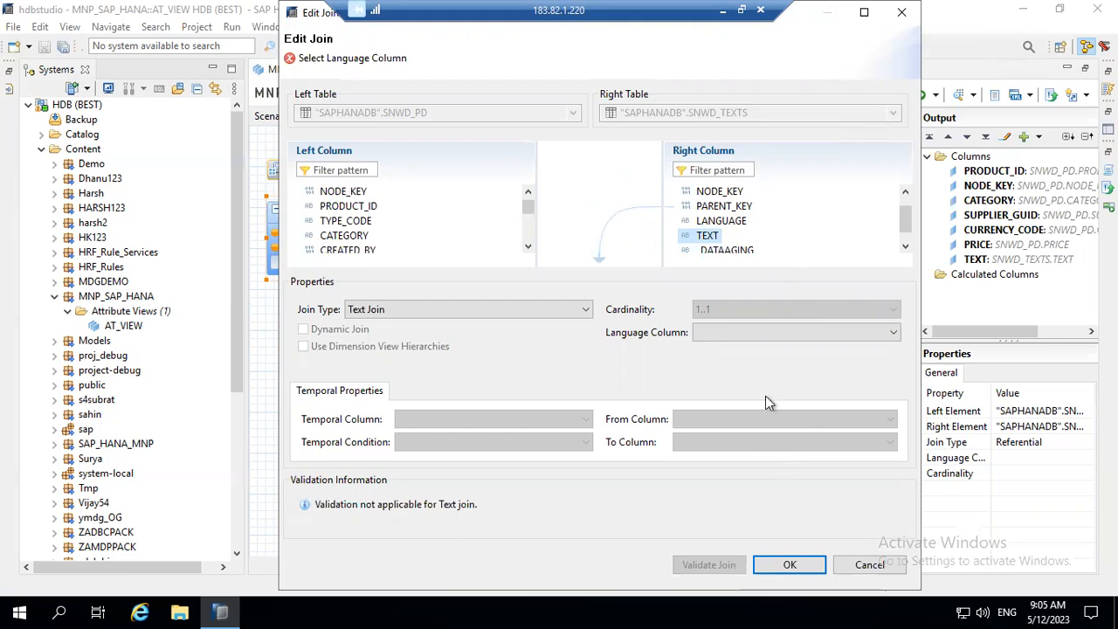
left_click(766, 334)
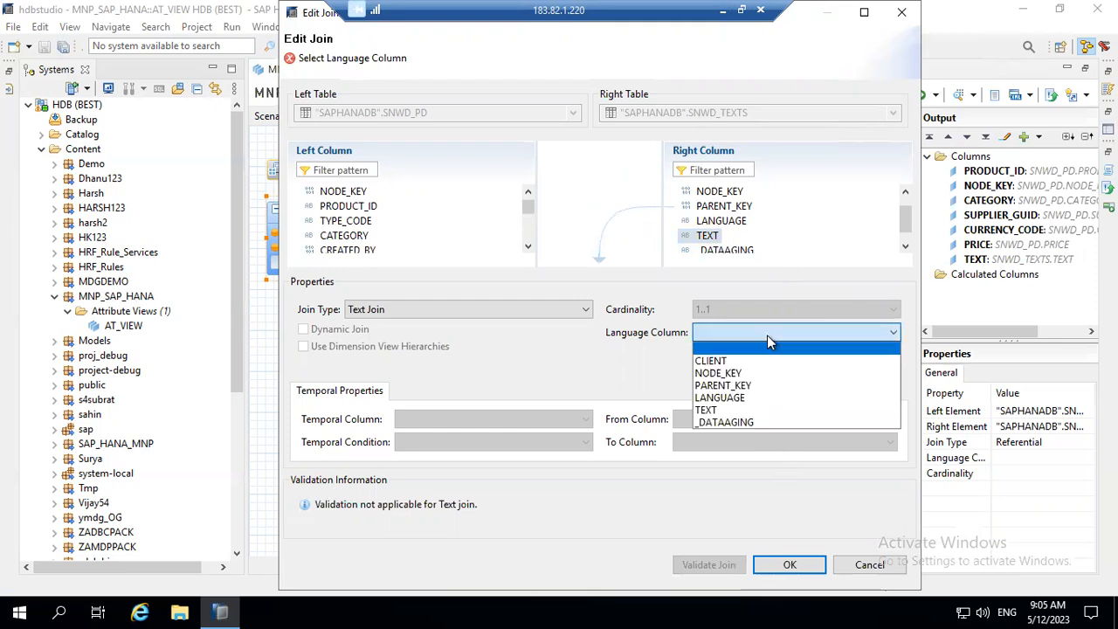
left_click(765, 399)
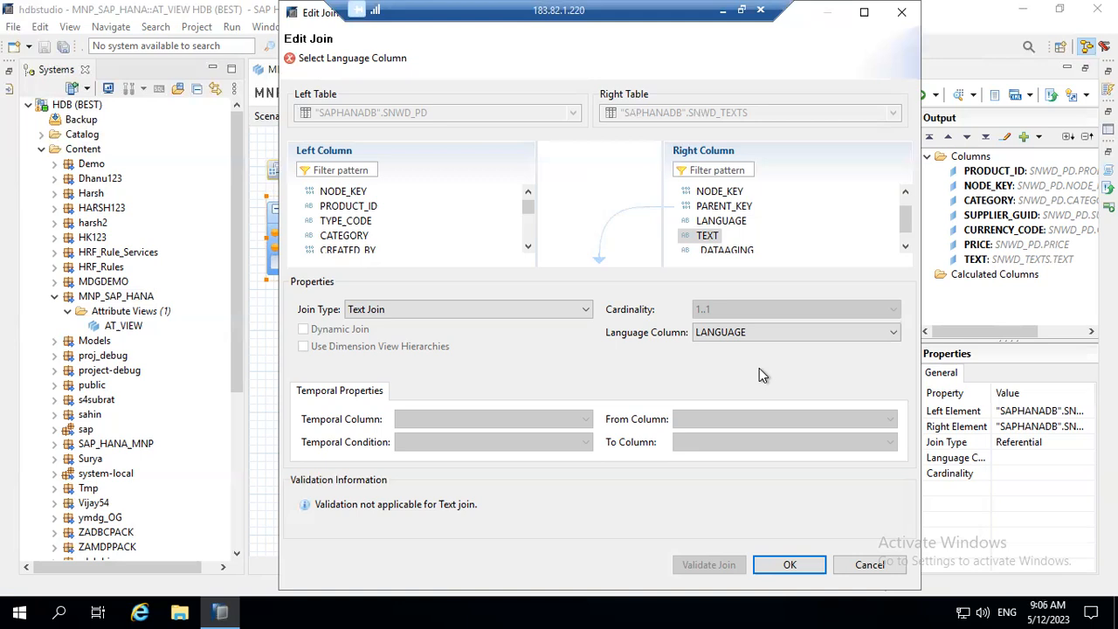
left_click(790, 566)
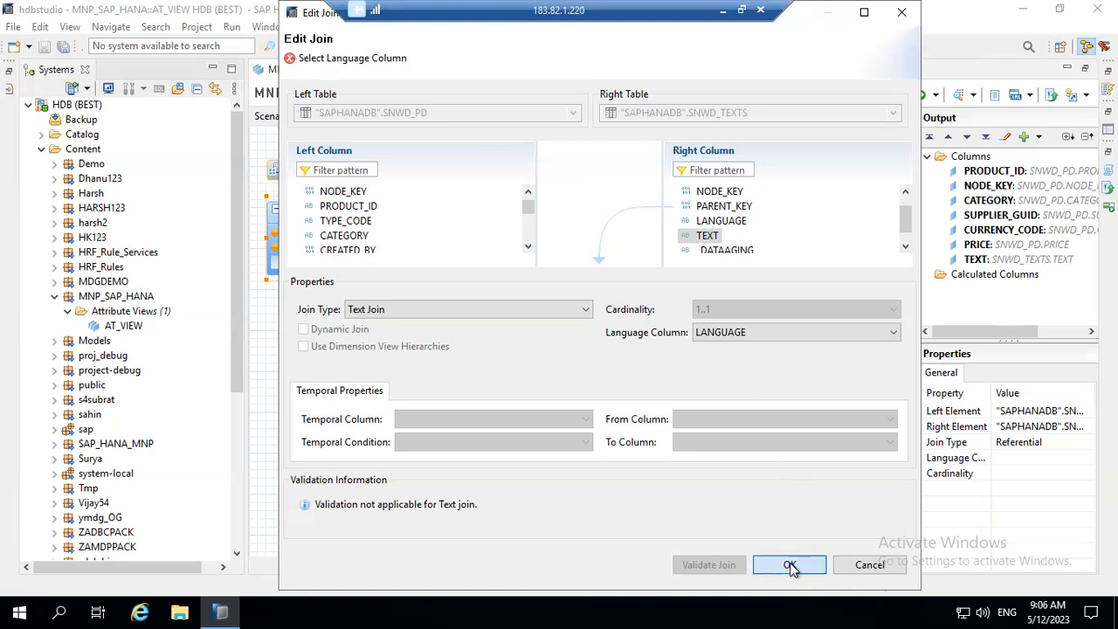
Step: Save and activate AT_VIEW and check the activation status in the job log
left_click(939, 96)
left_click(943, 111)
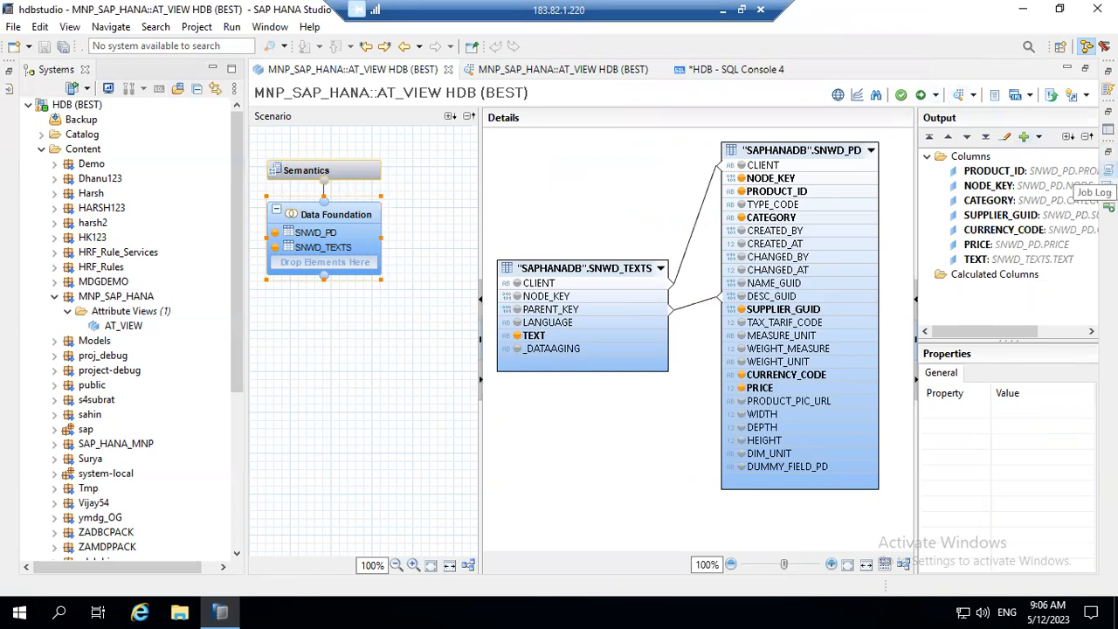
left_click(1107, 171)
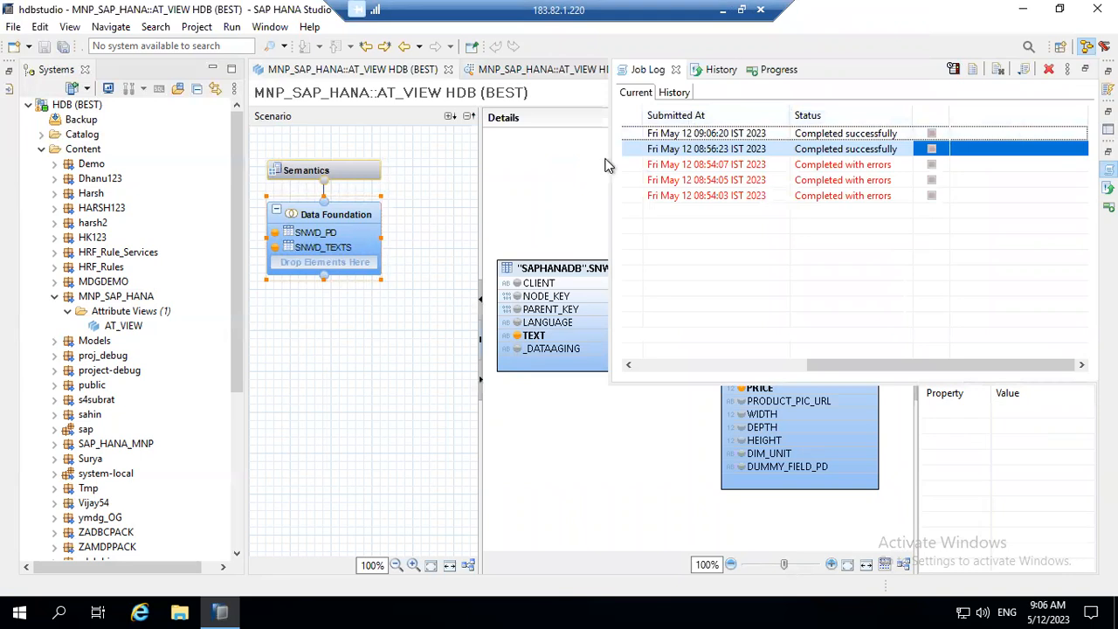
left_click(572, 164)
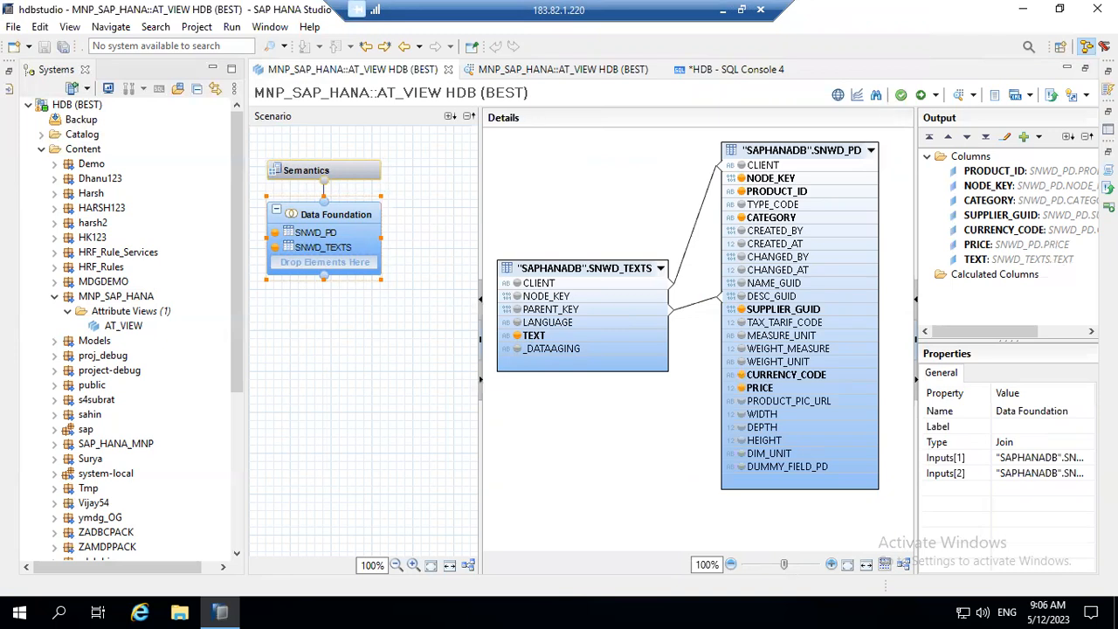
Step: Display the Data Foundation's properties and consult the Join Engine explanation under Information Model in the Word class notes
left_click(1107, 129)
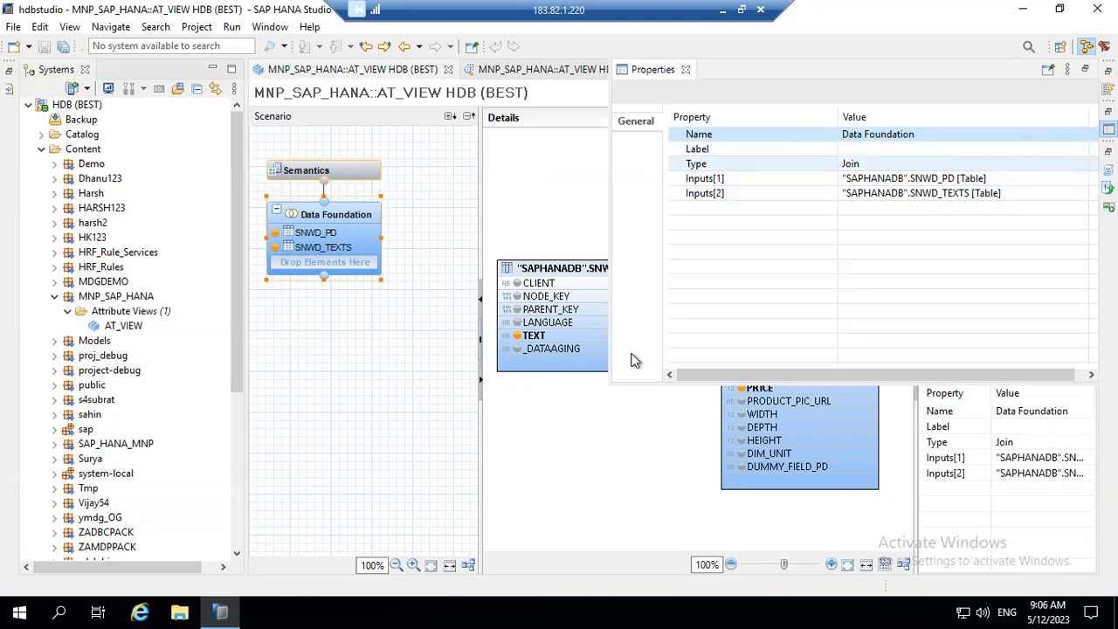
left_click(722, 9)
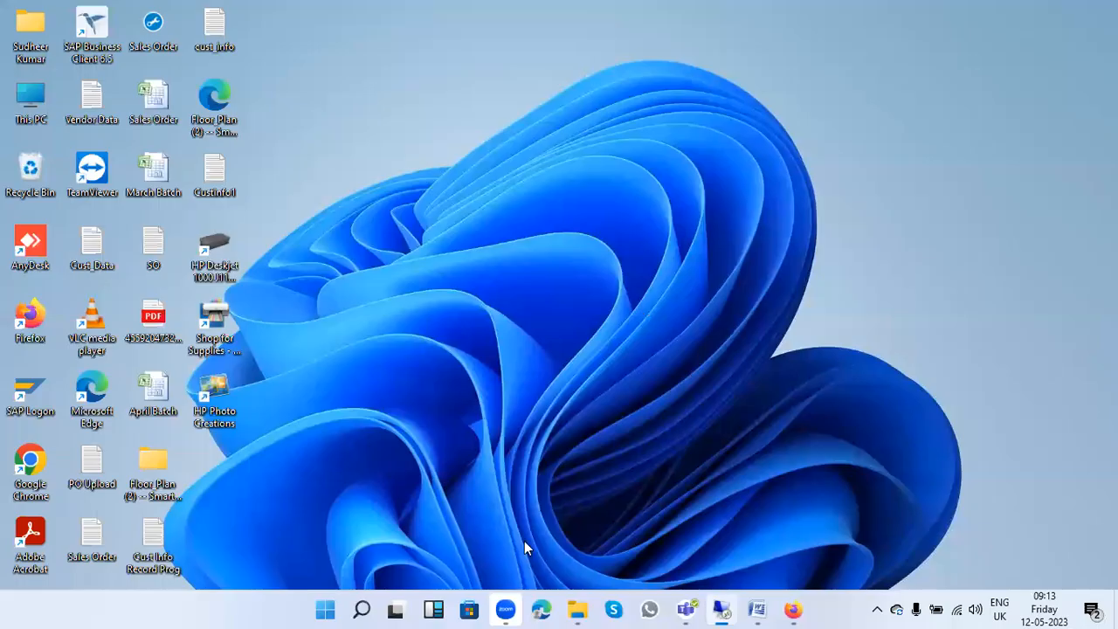
left_click(759, 609)
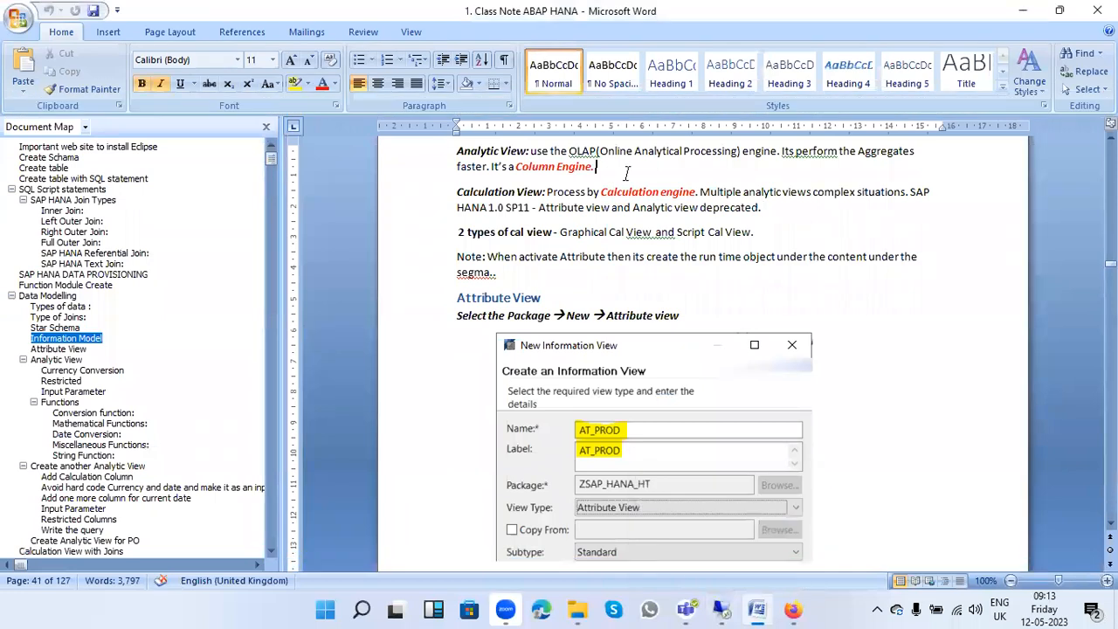
scroll(629, 179, "up", 5)
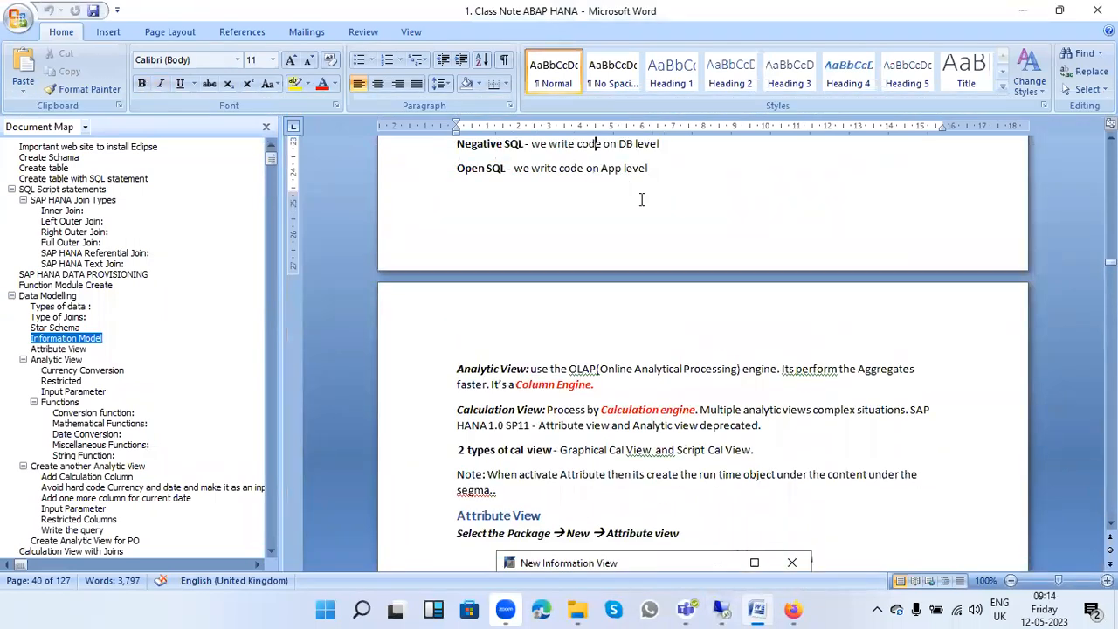
scroll(601, 167, "up", 10)
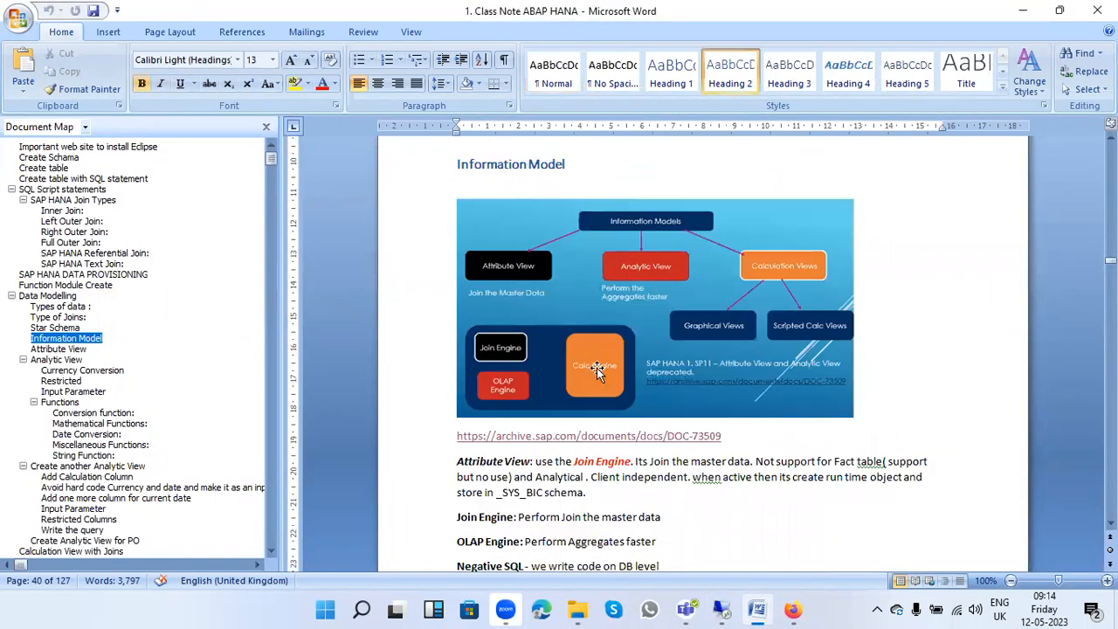
left_click_drag(554, 461, 615, 463)
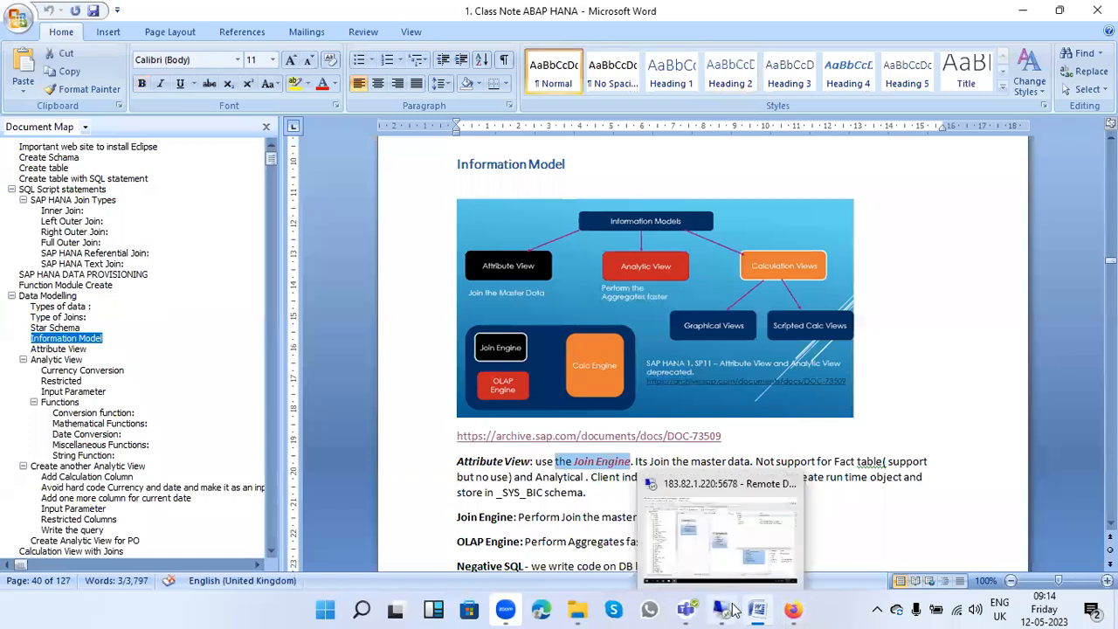
left_click(734, 608)
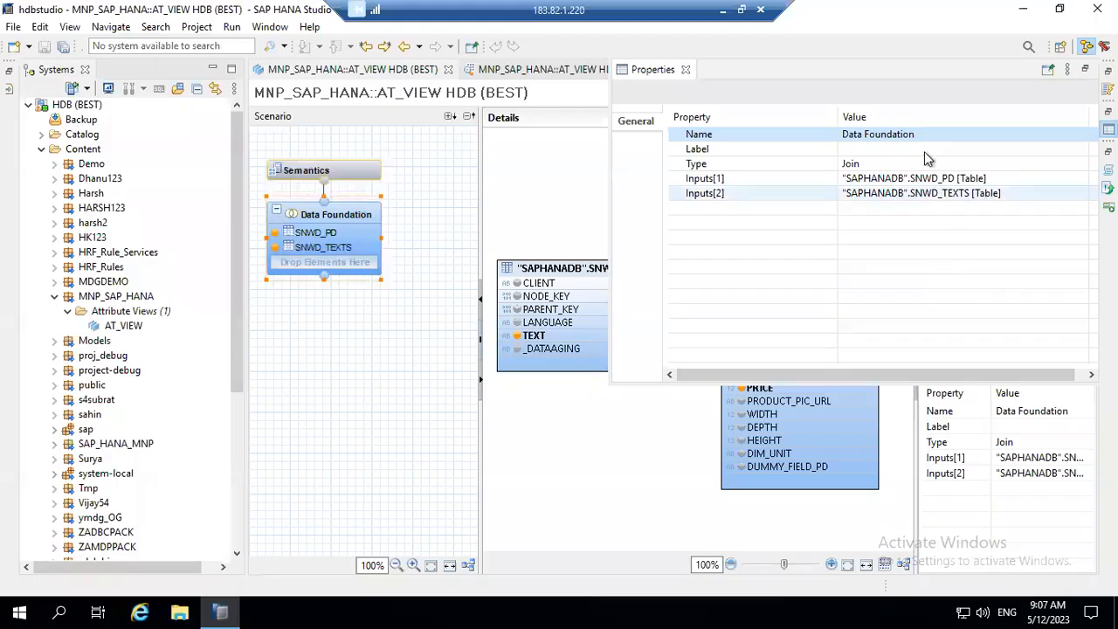
Step: Examine the Data Foundation's type property and the properties of the TEXT column in SNWD_TEXTS
left_click(889, 164)
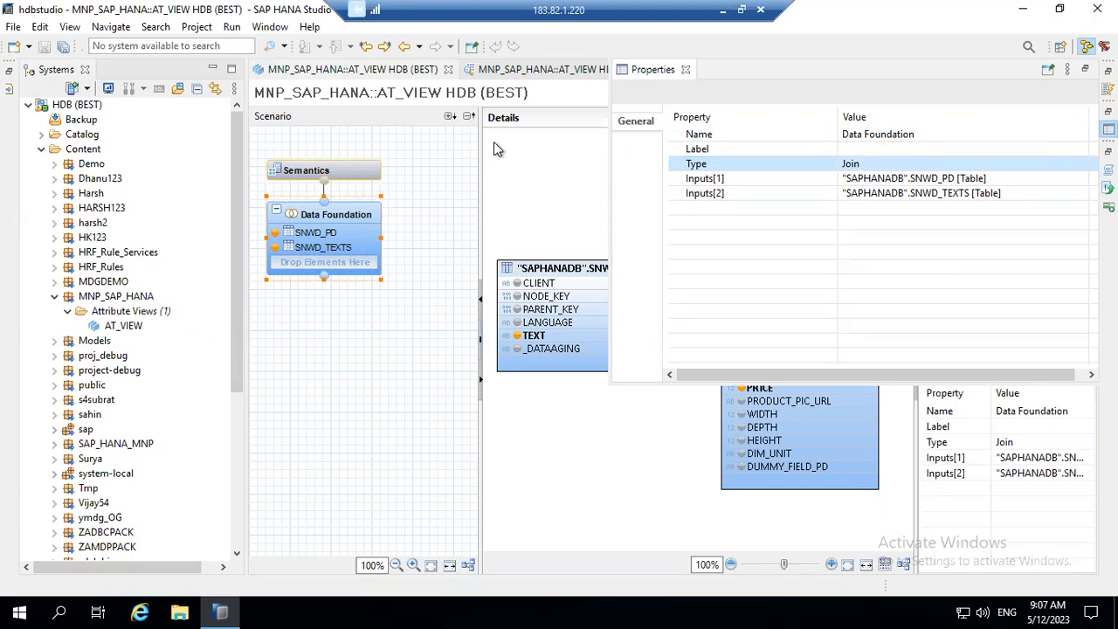
left_click(447, 189)
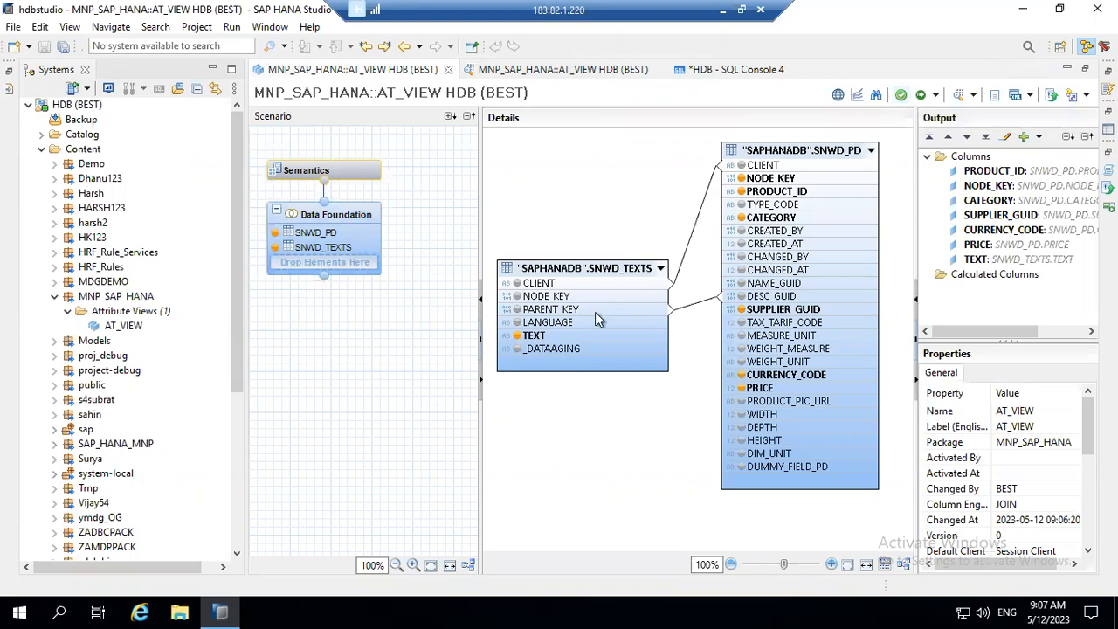
left_click(552, 337)
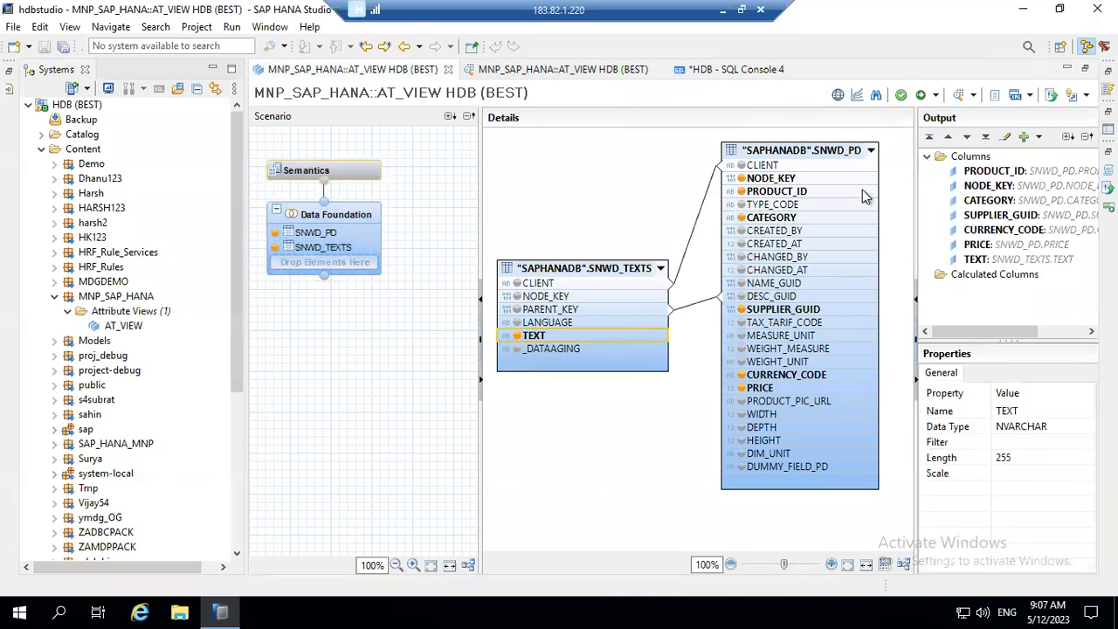
left_click(1107, 129)
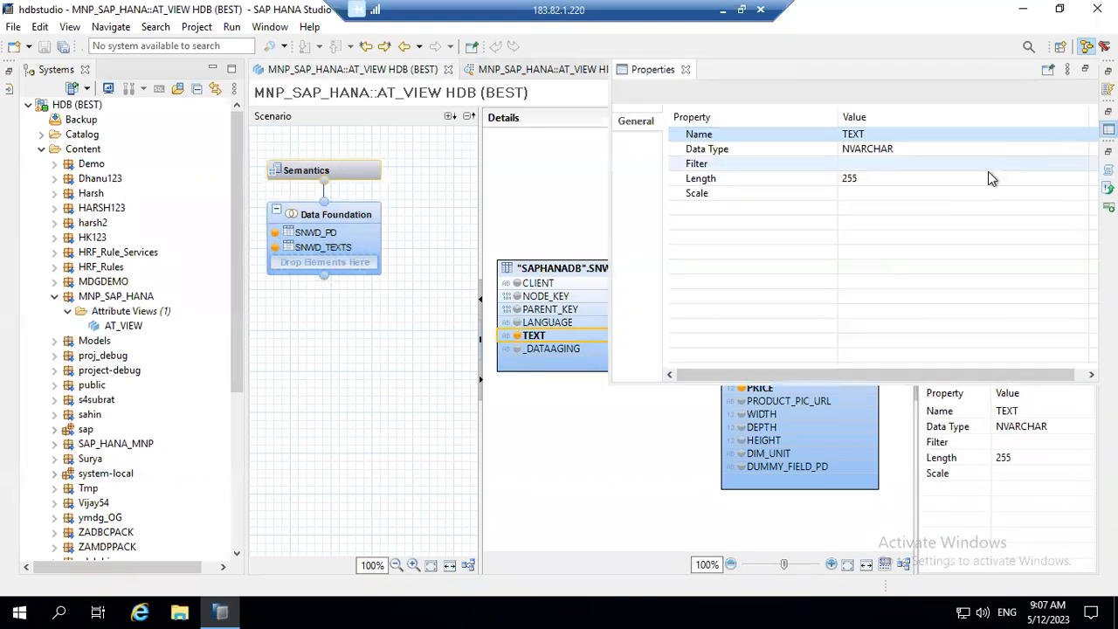
left_click(543, 209)
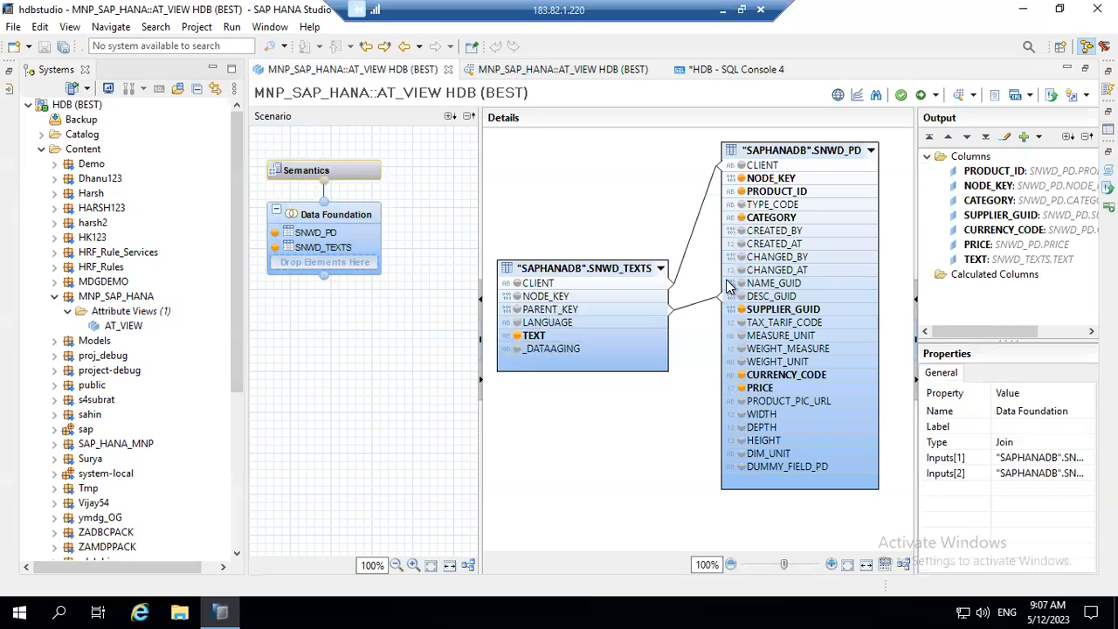
Step: Change the label in AT_VIEW's semantics view properties to AT_PROD
left_click(360, 175)
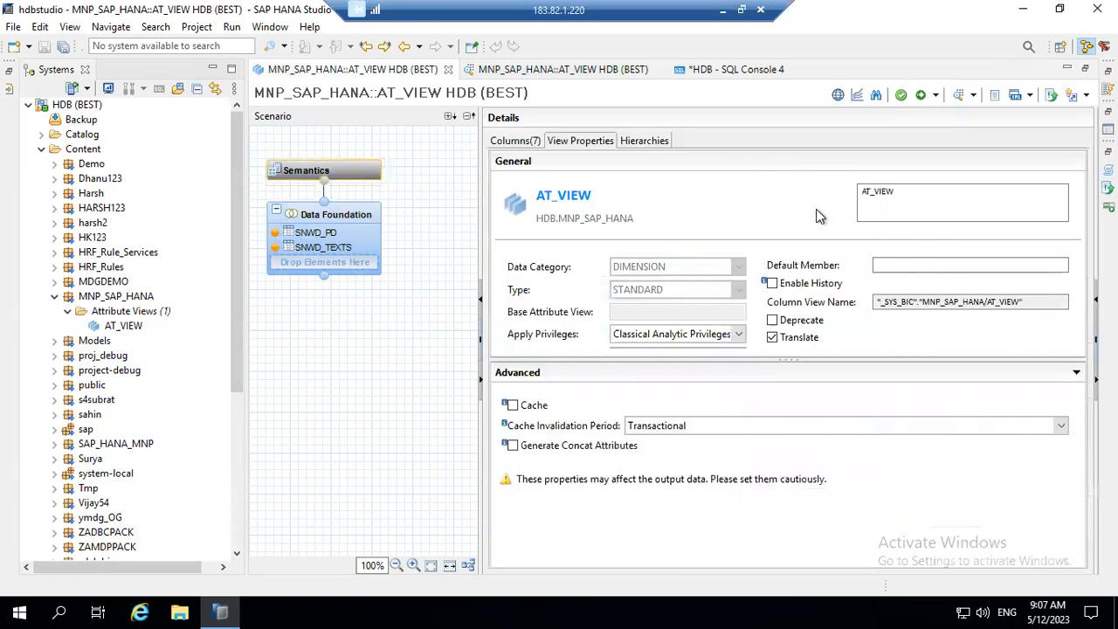
left_click(903, 194)
key("BackSpace")
key("BackSpace")
key("BackSpace")
key("BackSpace")
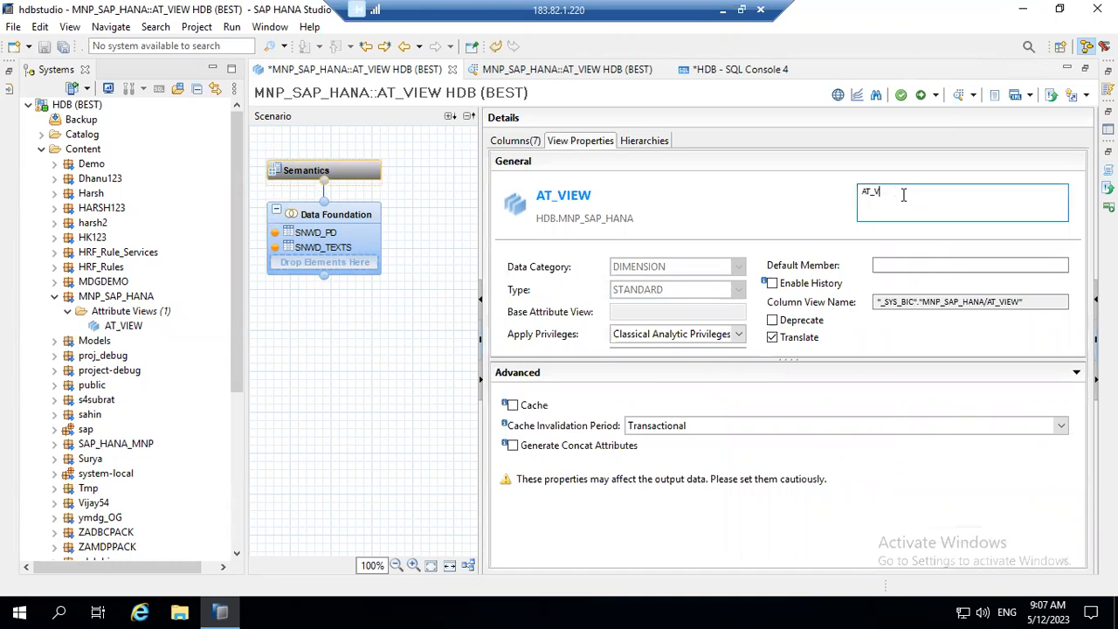
type("PROD")
key("Return")
Step: Save and activate AT_VIEW and check the latest activation entry in the job log
left_click(934, 95)
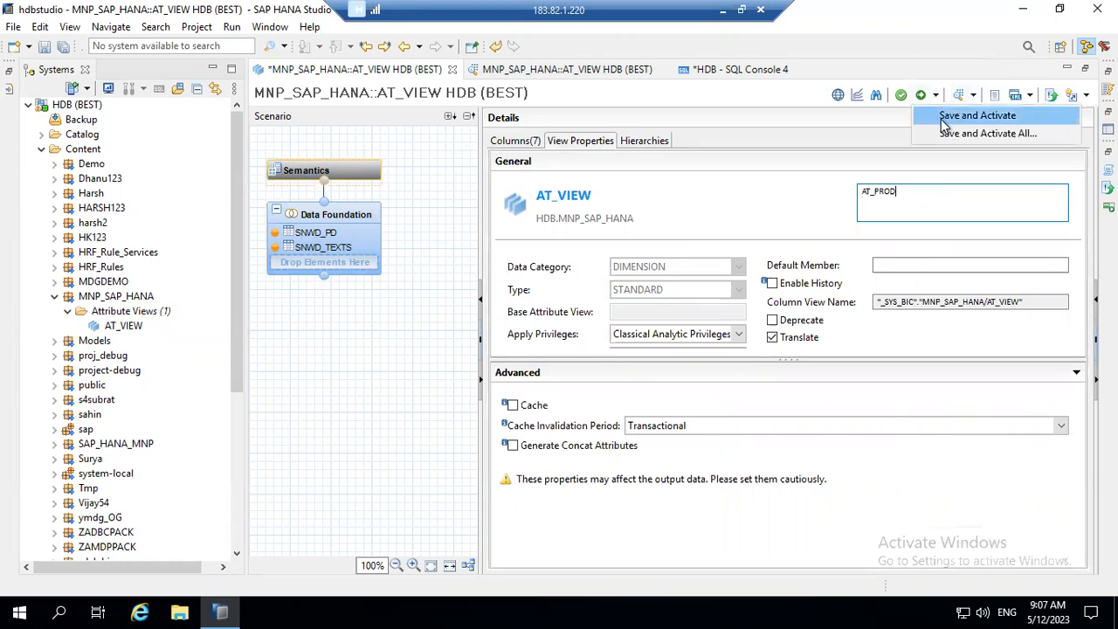
left_click(943, 122)
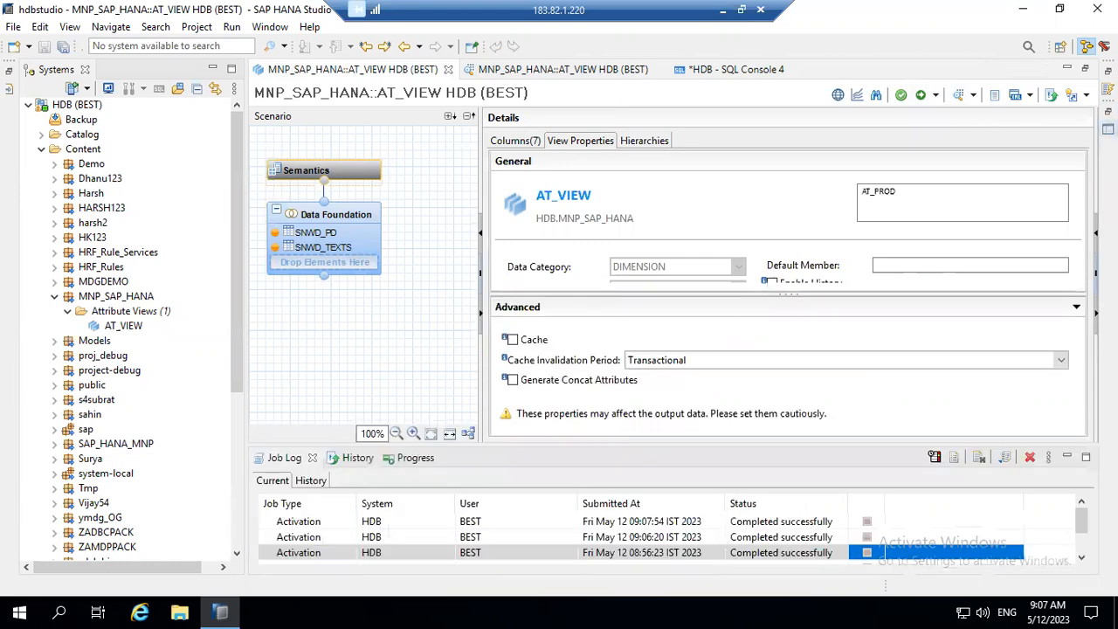
left_click(596, 521)
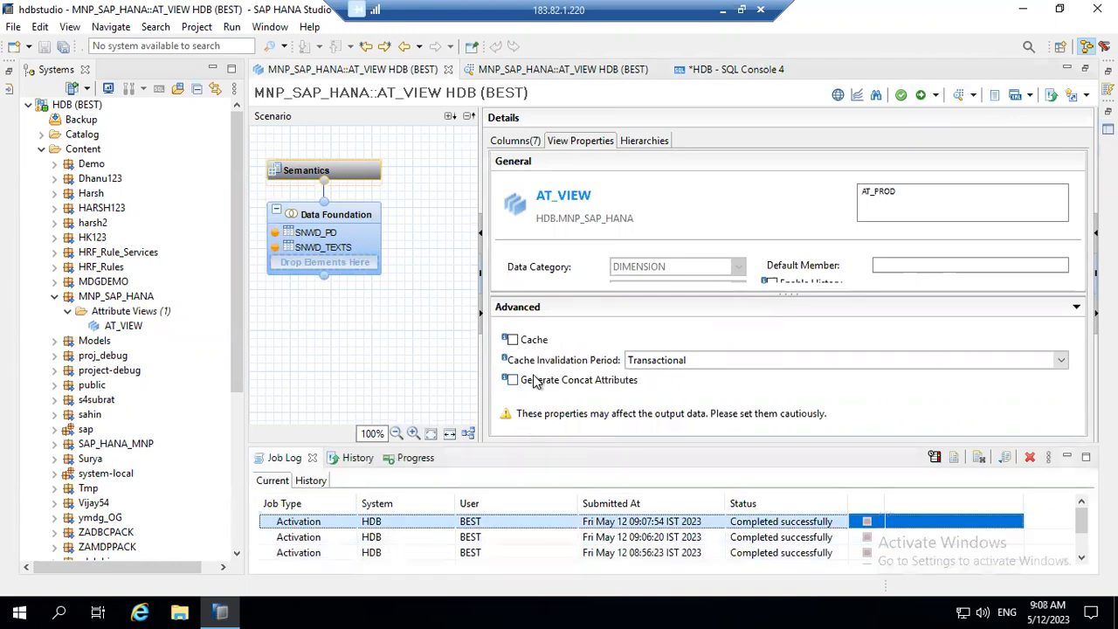
Step: Refresh package MNP_SAP_HANA, reopen AT_VIEW from its attribute views, and check its columns and view properties
left_click(88, 299)
key("F5")
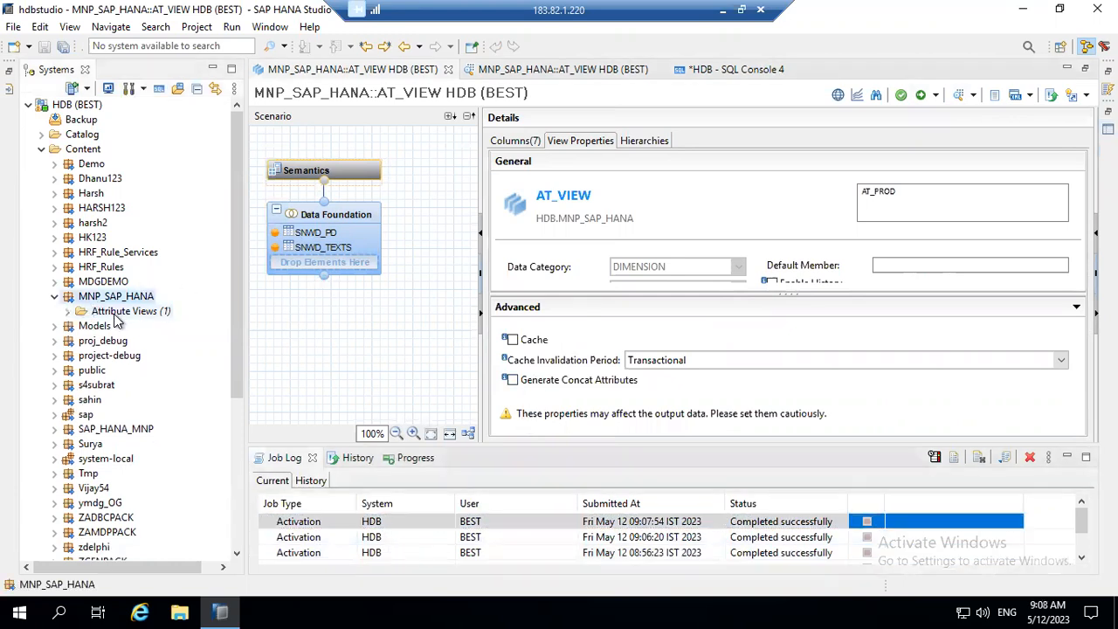
left_click(68, 311)
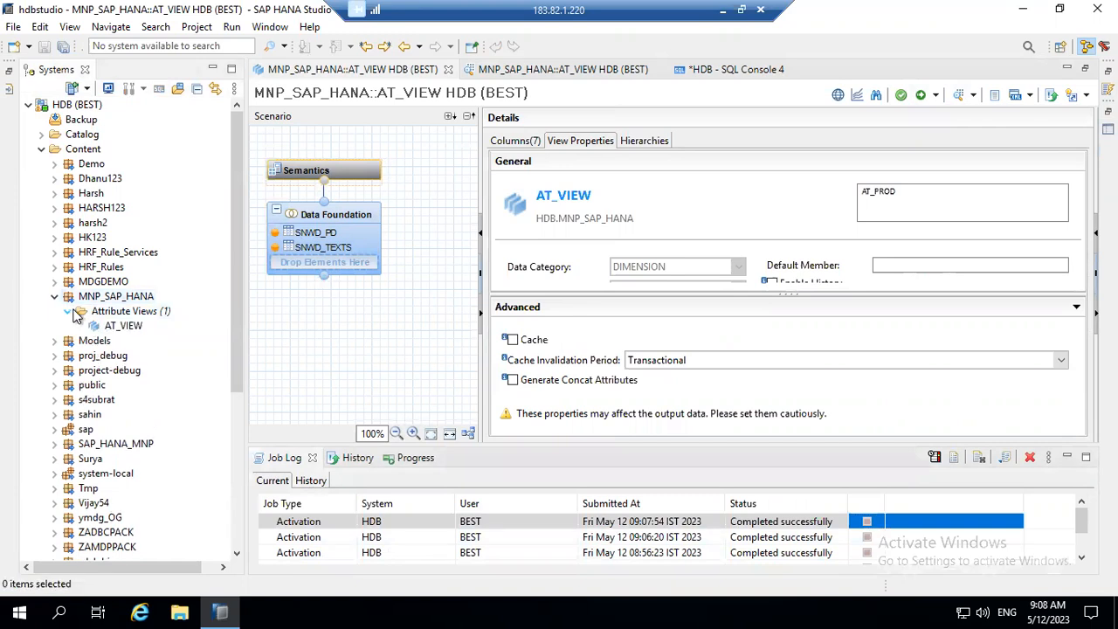
left_click(122, 325)
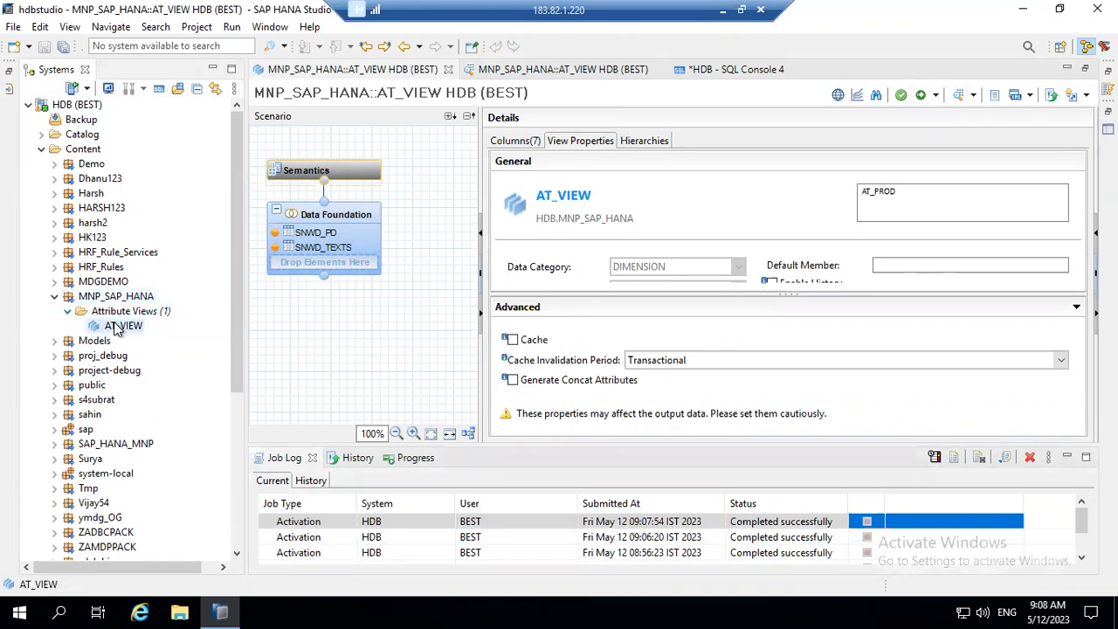
double_click(116, 329)
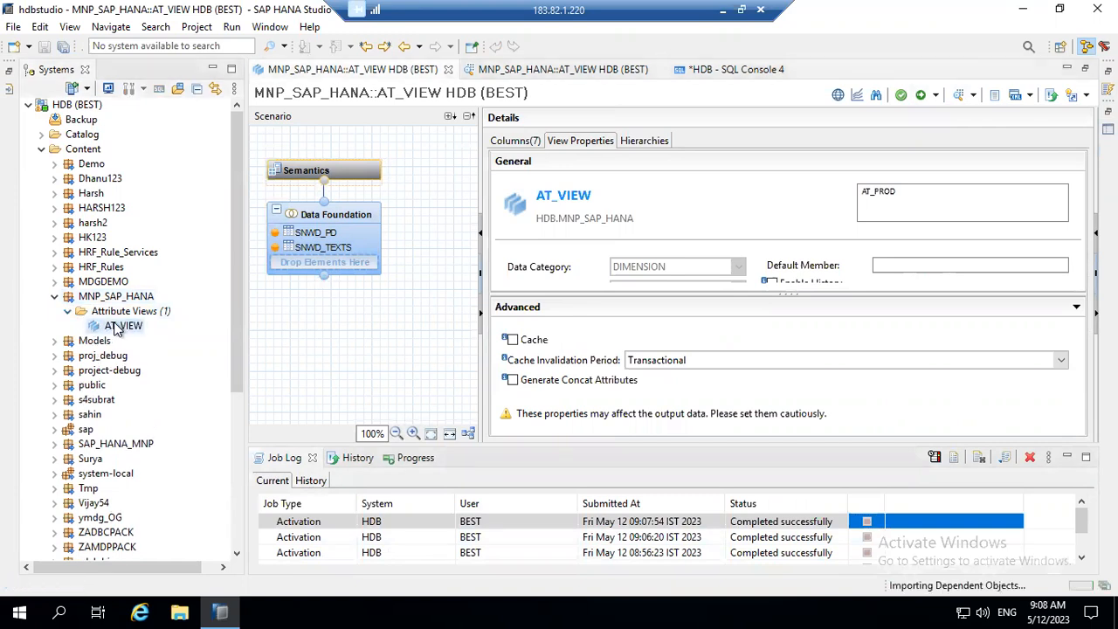
left_click(521, 147)
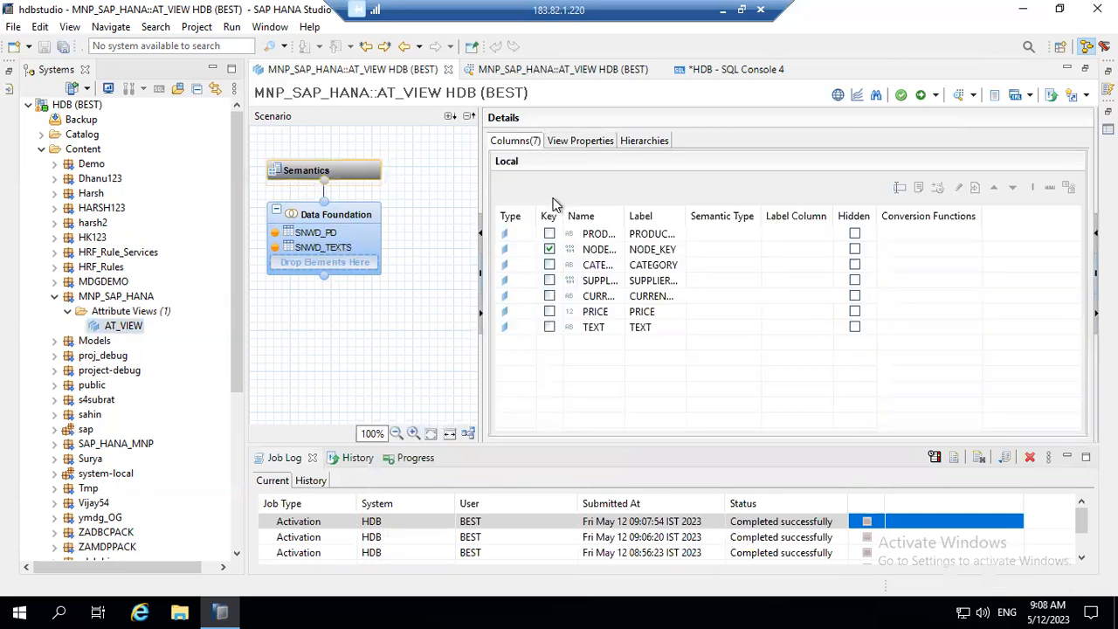
left_click(571, 142)
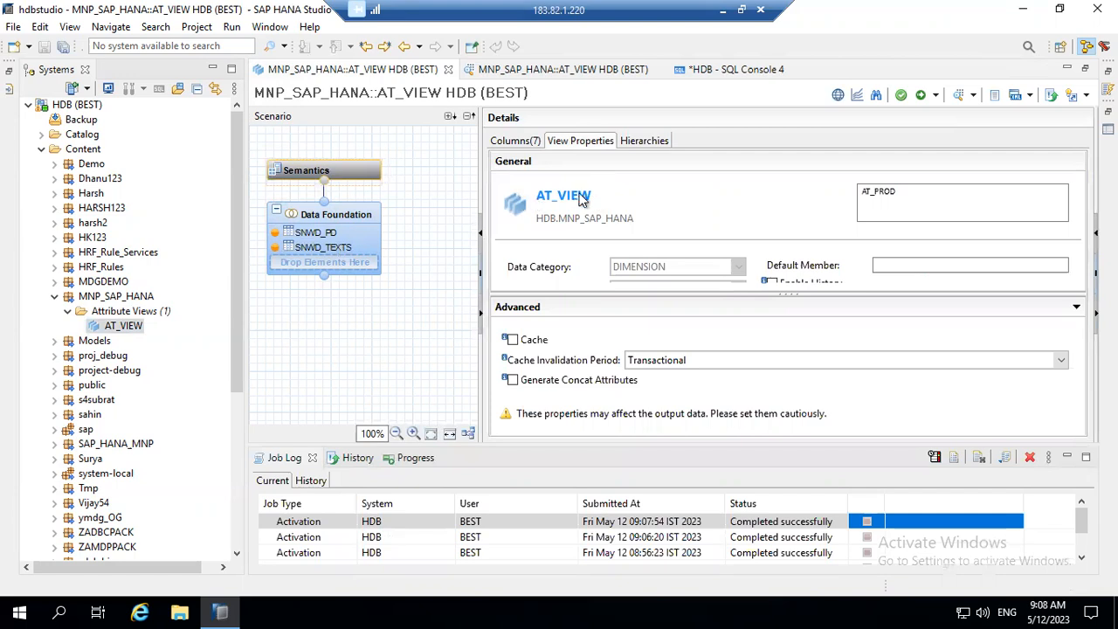
left_click(122, 316)
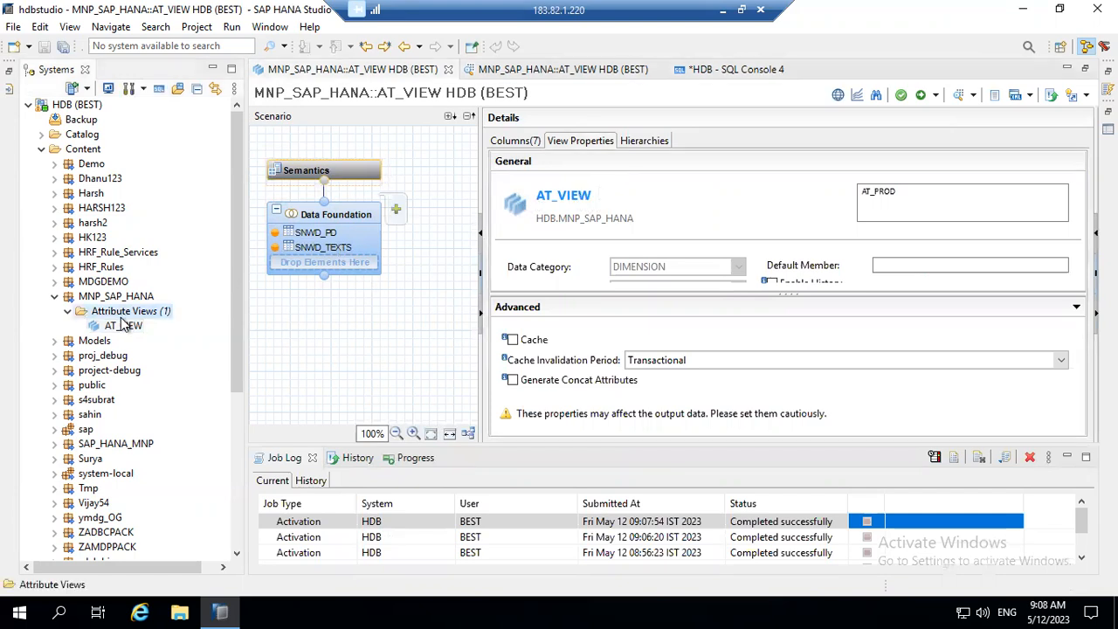
Step: Start a new attribute view of subtype Standard in package MNP_SAP_HANA and enter the label AT_BPA
left_click(98, 299)
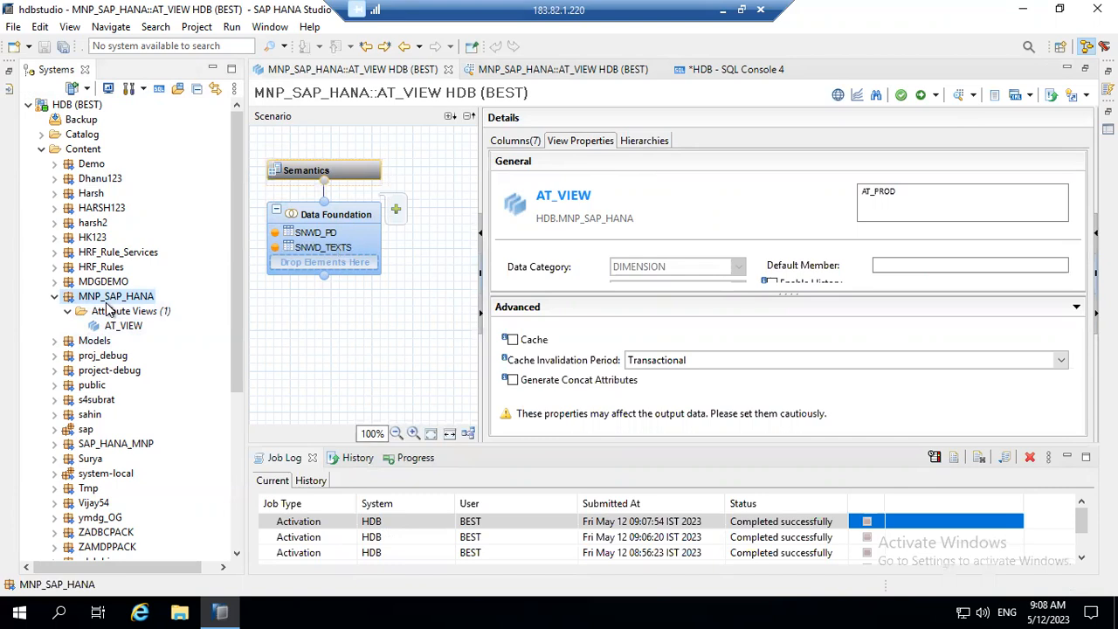
right_click(107, 303)
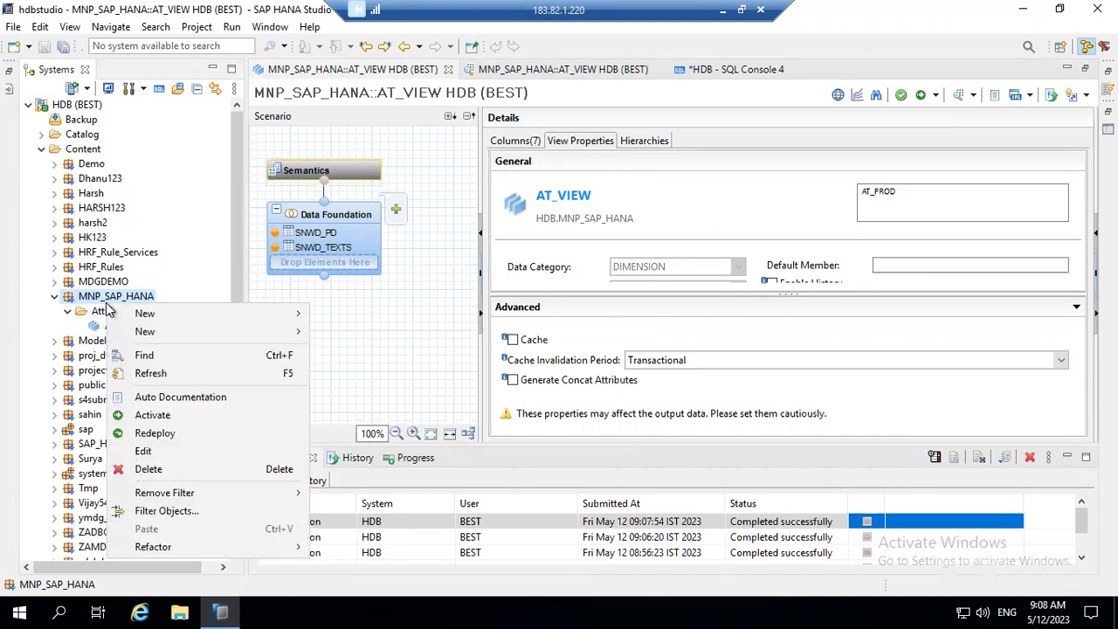
mouse_move(168, 314)
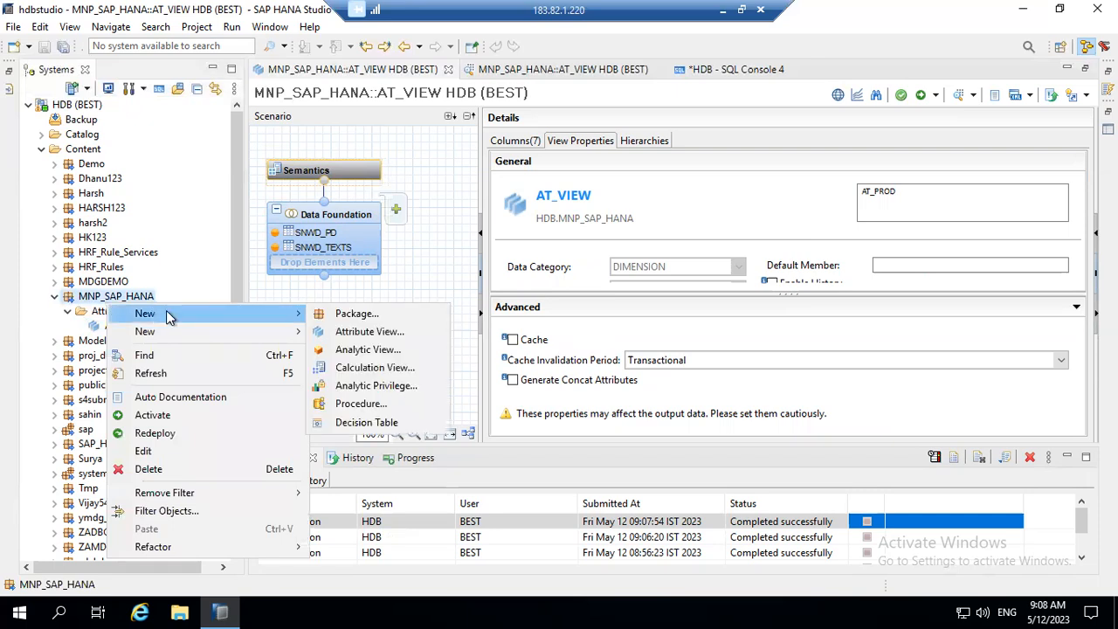
left_click(375, 333)
left_click(378, 339)
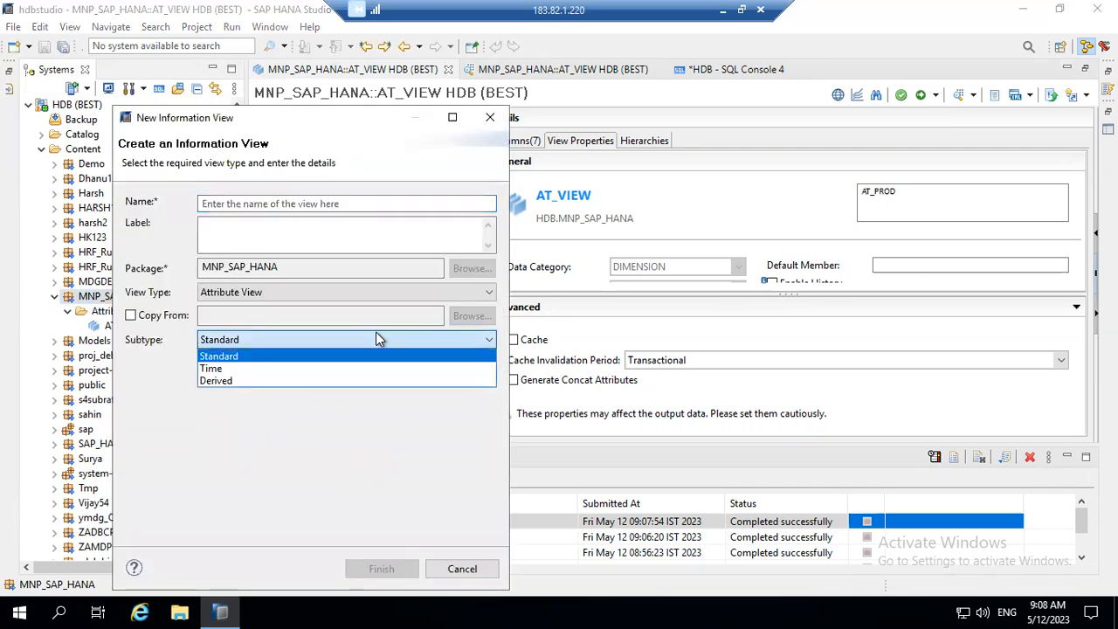
left_click(359, 225)
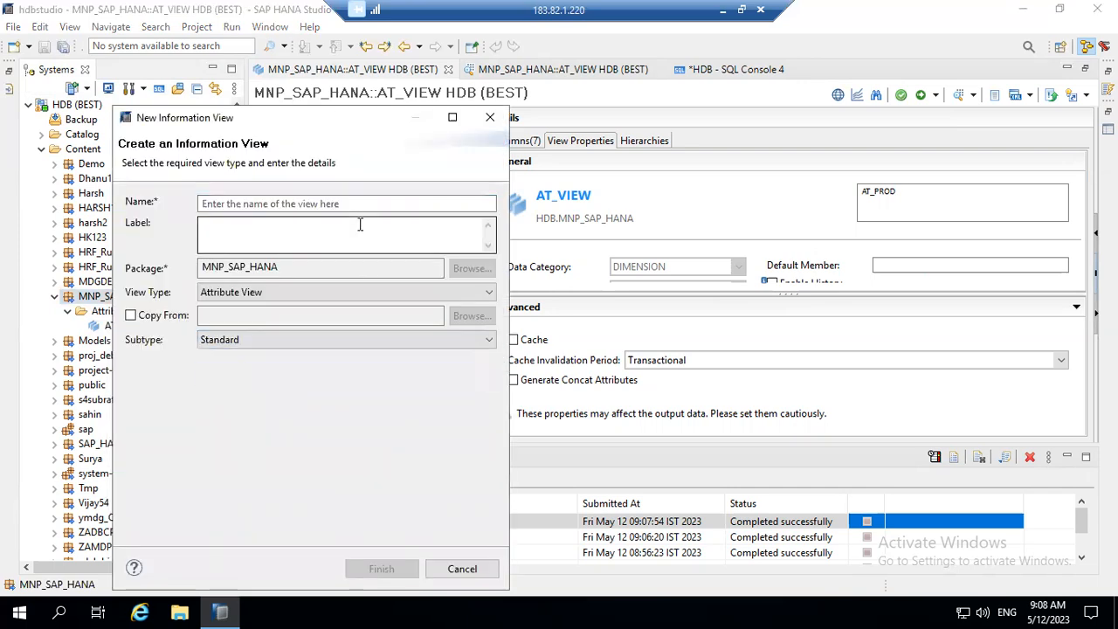
left_click(319, 234)
type("A")
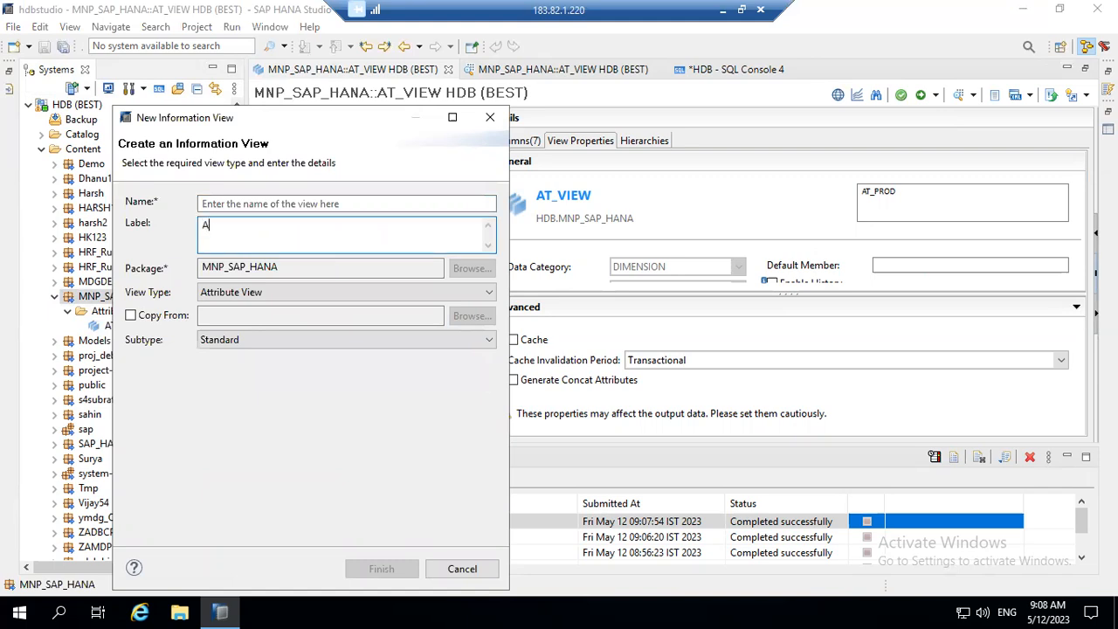
type("T_")
type("BPA")
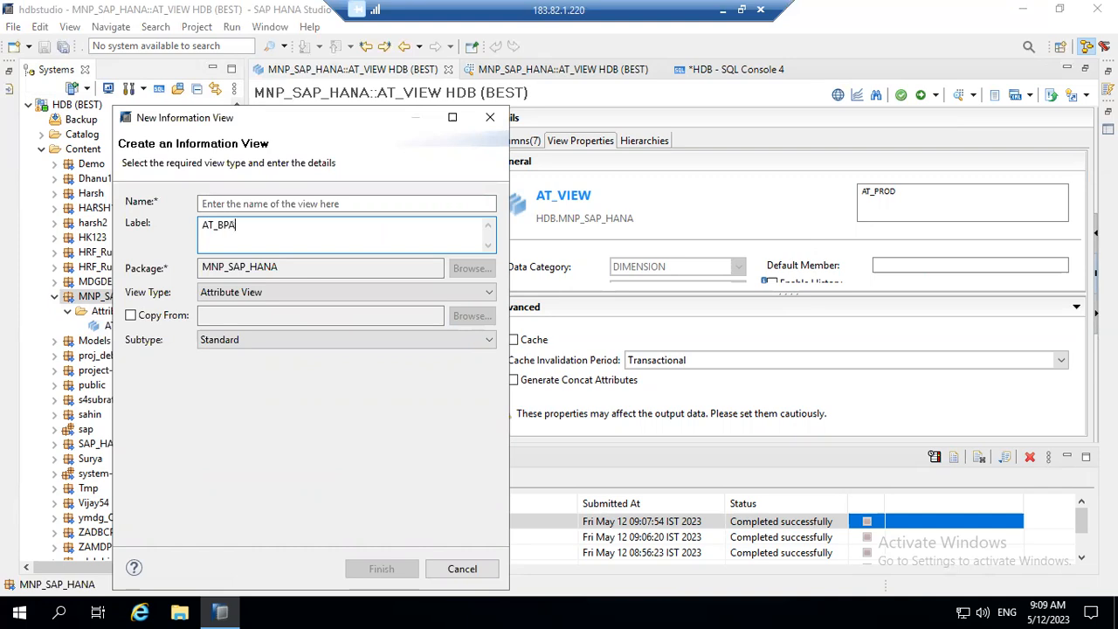